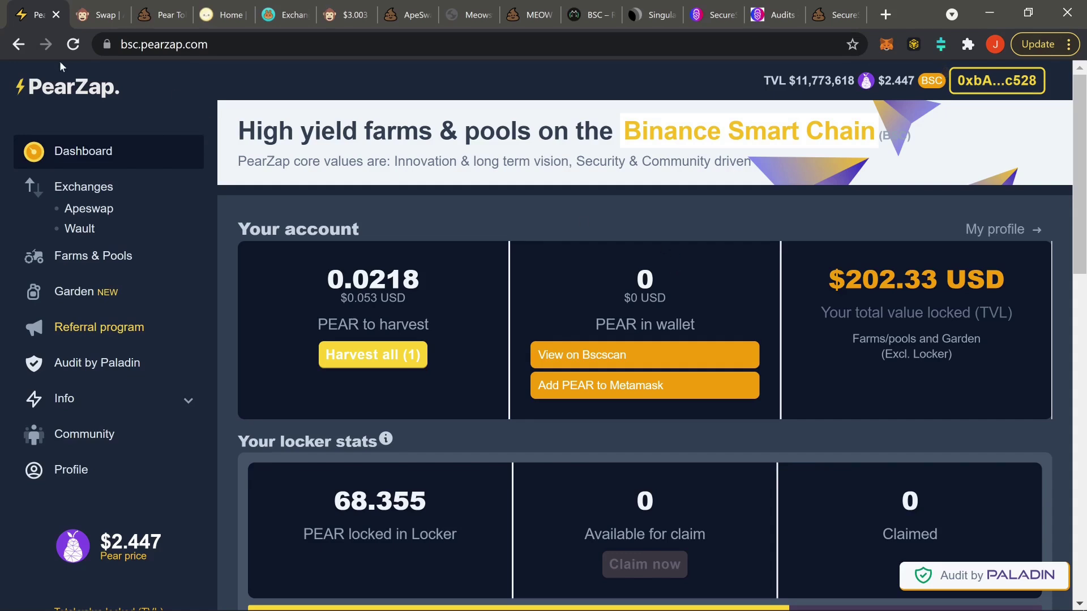
Step: Examine the PEAR token's recent price movement on its PooCoin chart
{"action": "left_click", "coordinate": [154, 7]}
{"action": "scroll", "coordinate": [670, 355], "scroll_direction": "down", "scroll_amount": 2}
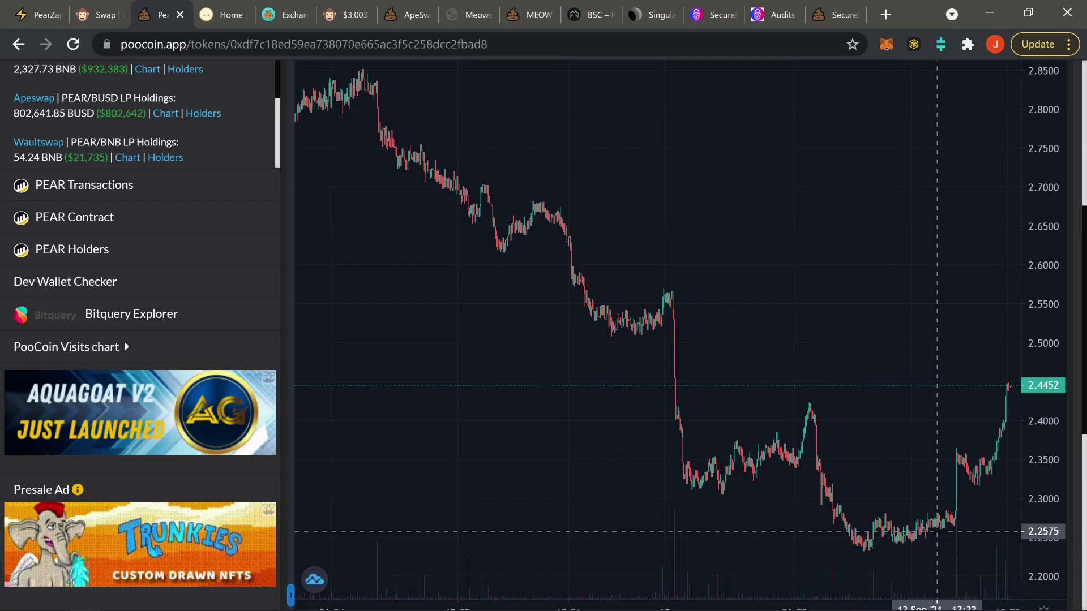
{"action": "scroll", "coordinate": [937, 530], "scroll_direction": "up", "scroll_amount": 1}
{"action": "scroll", "coordinate": [939, 534], "scroll_direction": "up", "scroll_amount": 1}
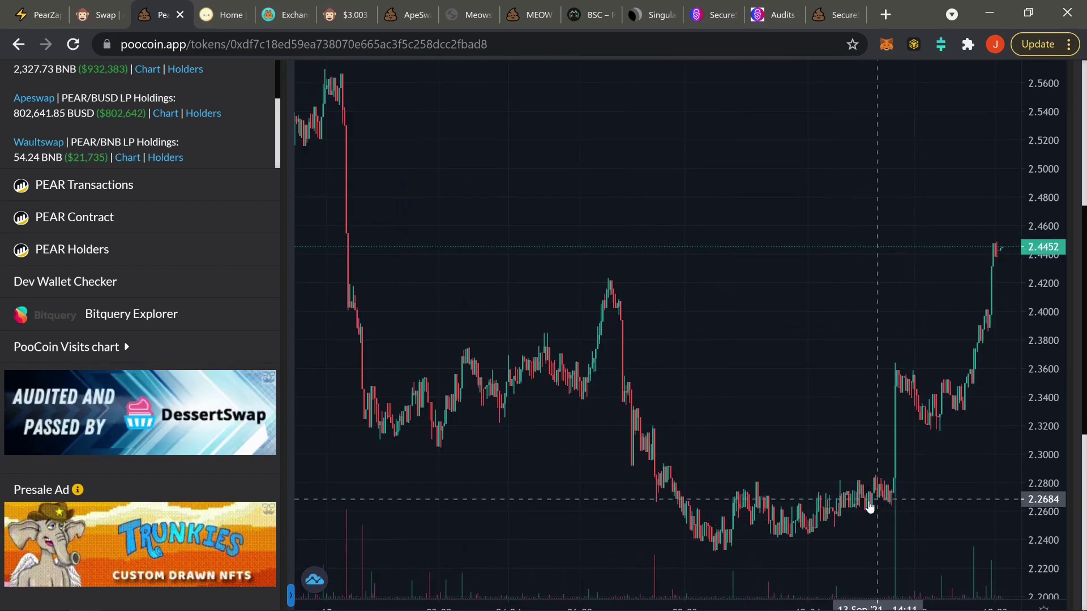
{"action": "scroll", "coordinate": [804, 503], "scroll_direction": "down", "scroll_amount": 2}
{"action": "scroll", "coordinate": [699, 476], "scroll_direction": "down", "scroll_amount": 2}
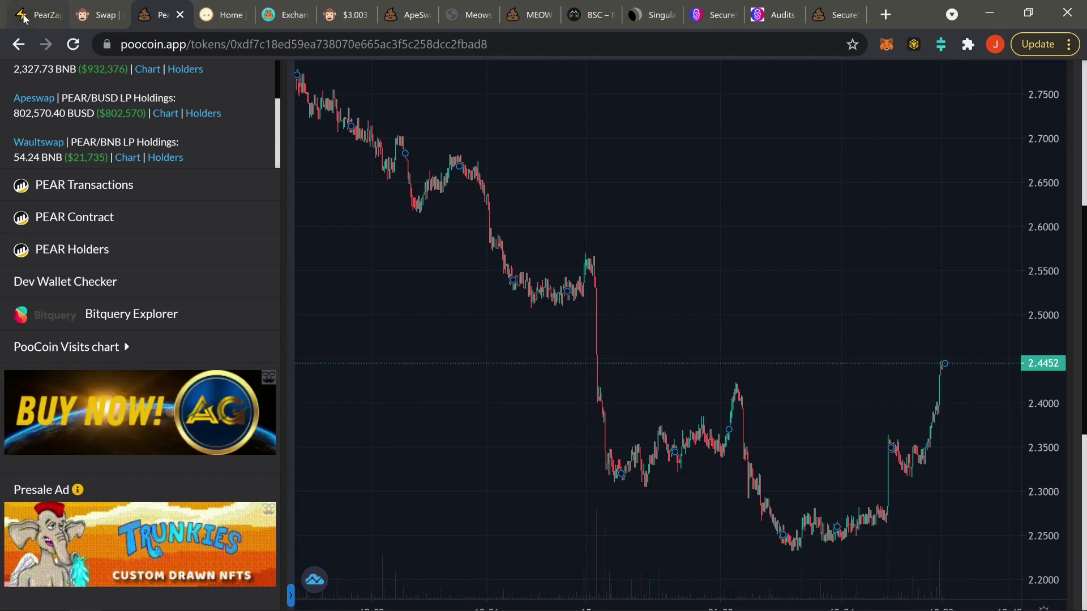
Step: Return to the PearZap dashboard and highlight the account's total value locked figure
{"action": "key", "text": "ctrl+1"}
{"action": "left_click_drag", "start_coordinate": [836, 279], "coordinate": [912, 279]}
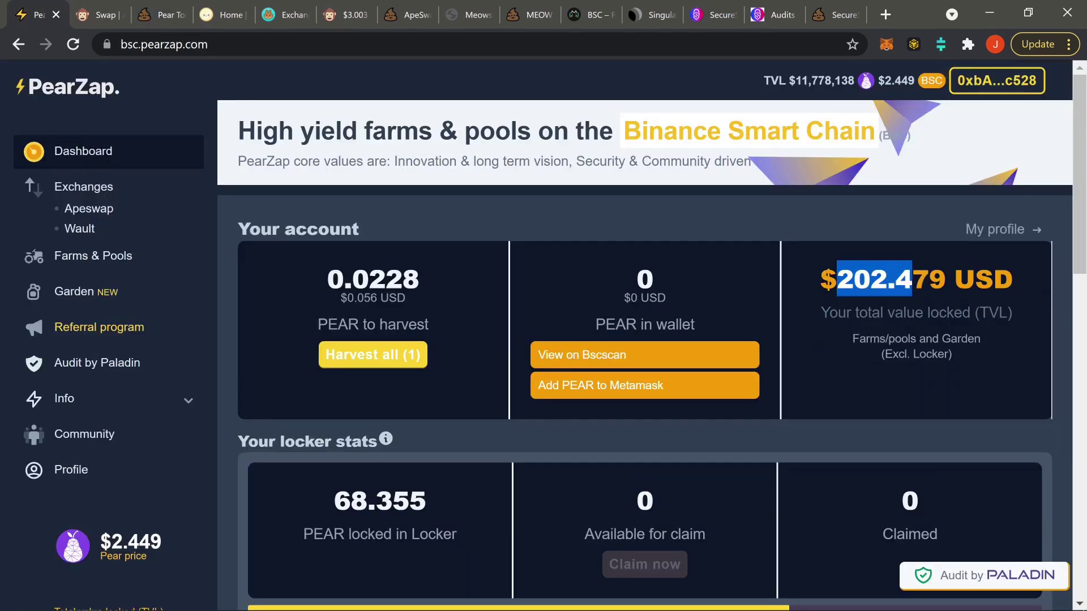
{"action": "left_click", "coordinate": [818, 405]}
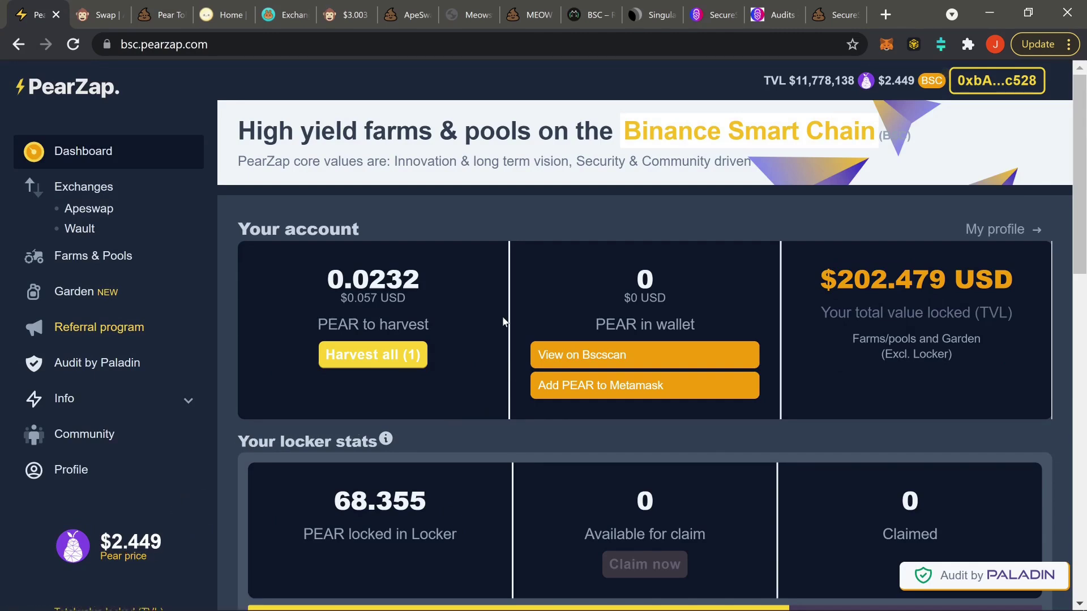
{"action": "left_click_drag", "start_coordinate": [837, 278], "coordinate": [929, 278]}
{"action": "left_click", "coordinate": [850, 224]}
{"action": "left_click_drag", "start_coordinate": [837, 279], "coordinate": [911, 279]}
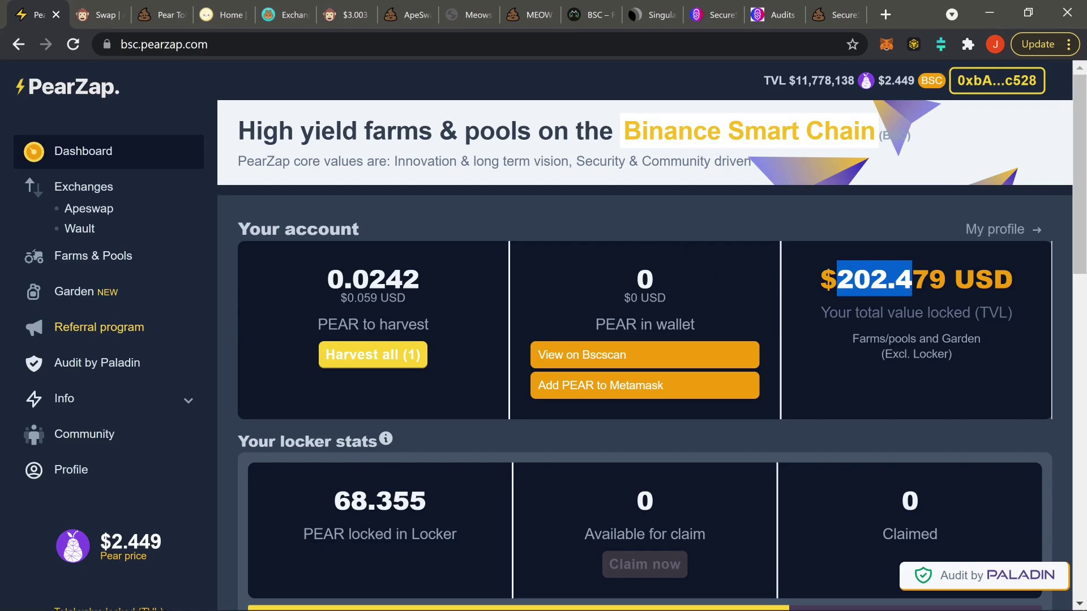
{"action": "left_click", "coordinate": [819, 225]}
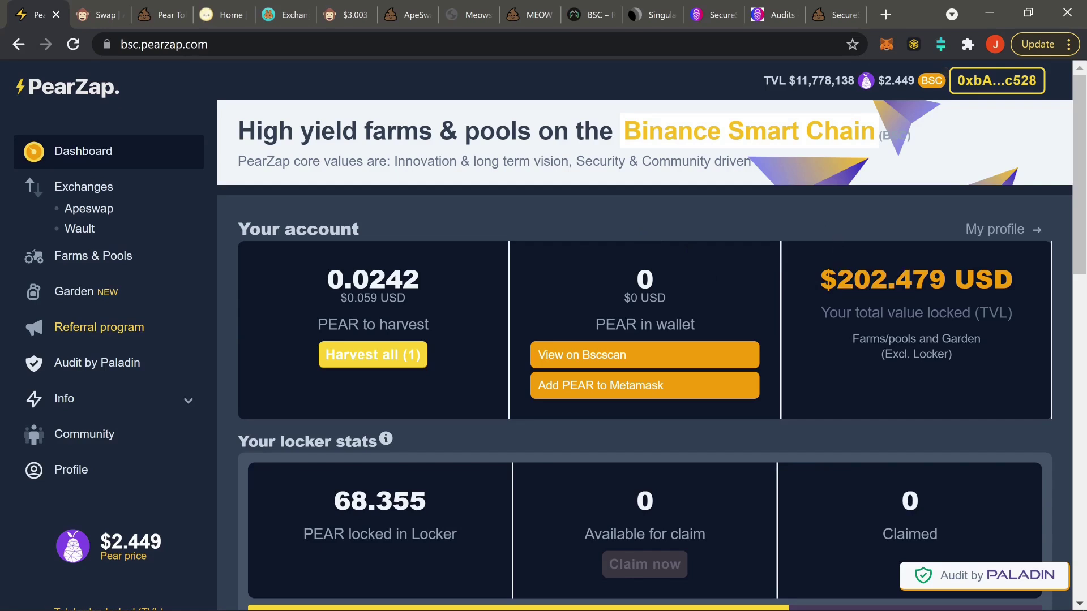
{"action": "left_click_drag", "start_coordinate": [837, 279], "coordinate": [912, 279]}
{"action": "left_click", "coordinate": [854, 239]}
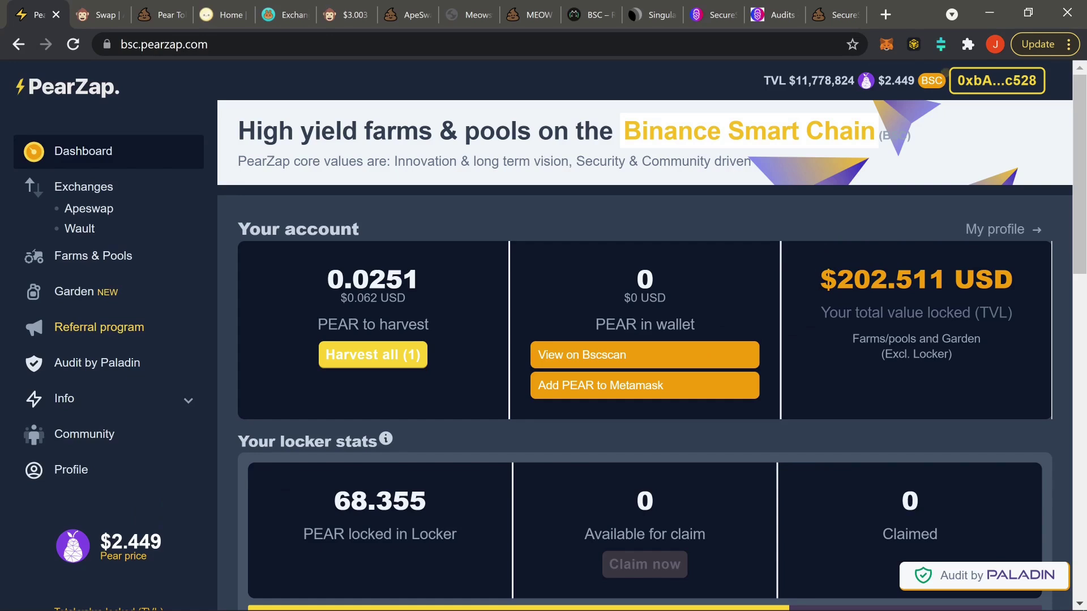
{"action": "left_click_drag", "start_coordinate": [837, 279], "coordinate": [945, 279]}
{"action": "left_click", "coordinate": [923, 229]}
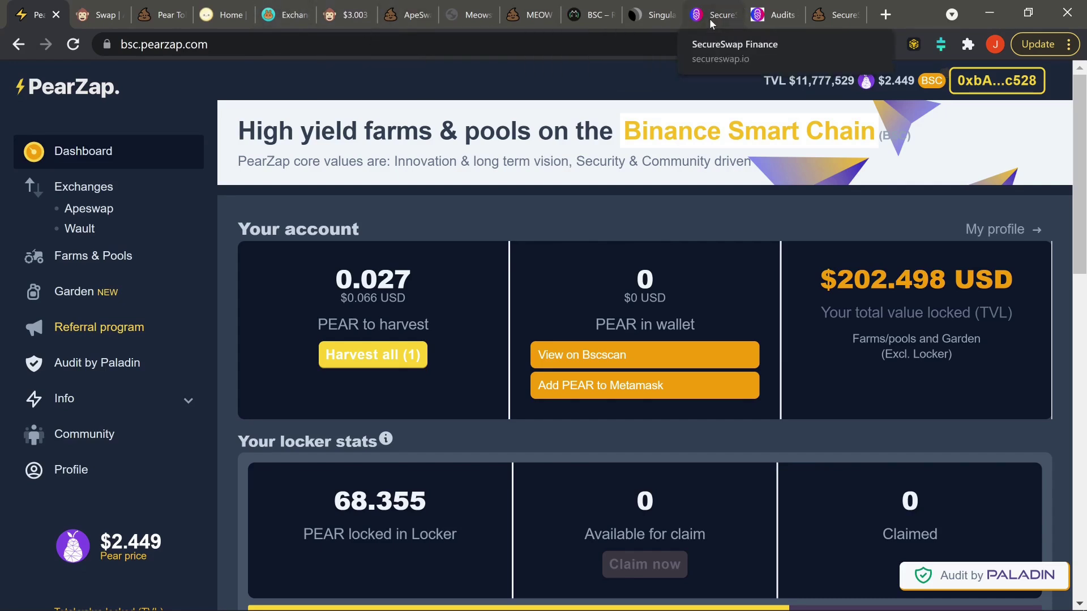
Step: View the Meowswap and SecureSwap home pages and inspect SecureSwap's Audits documentation page
{"action": "left_click", "coordinate": [477, 16]}
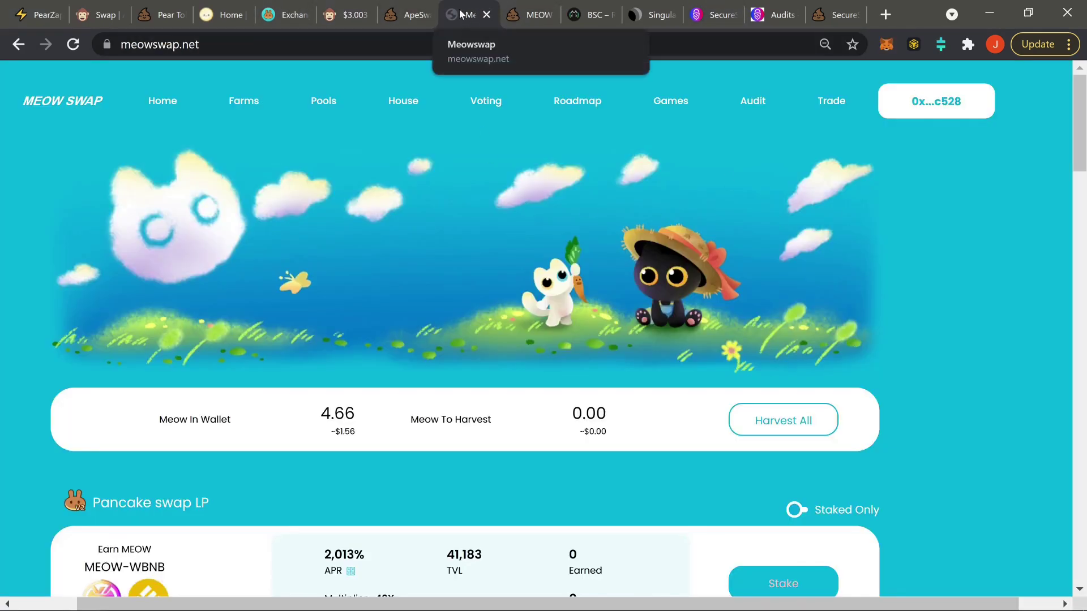
{"action": "left_click", "coordinate": [715, 16]}
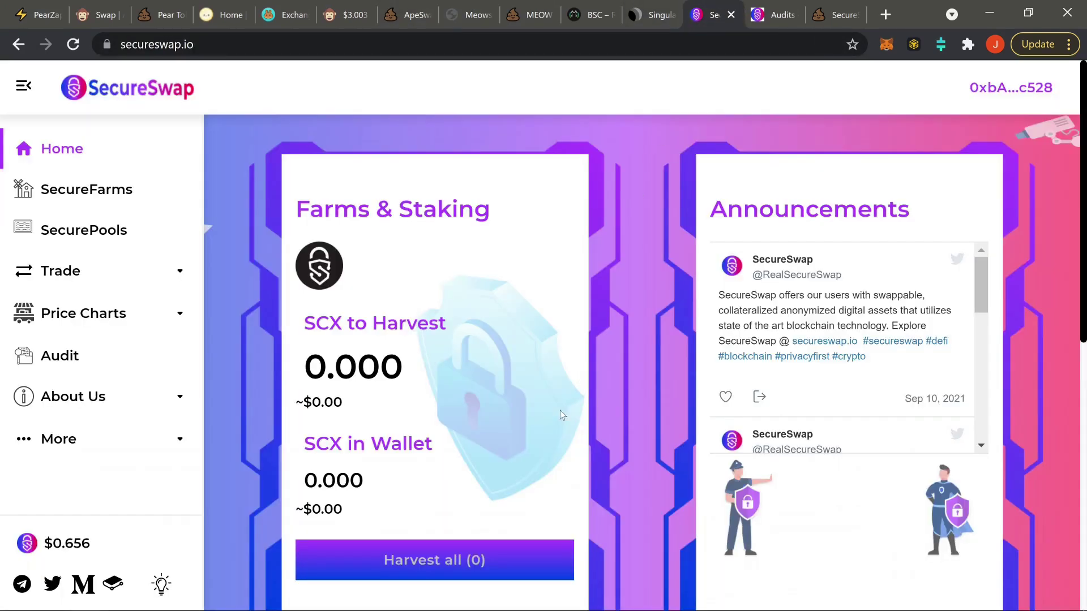
{"action": "left_click", "coordinate": [780, 17]}
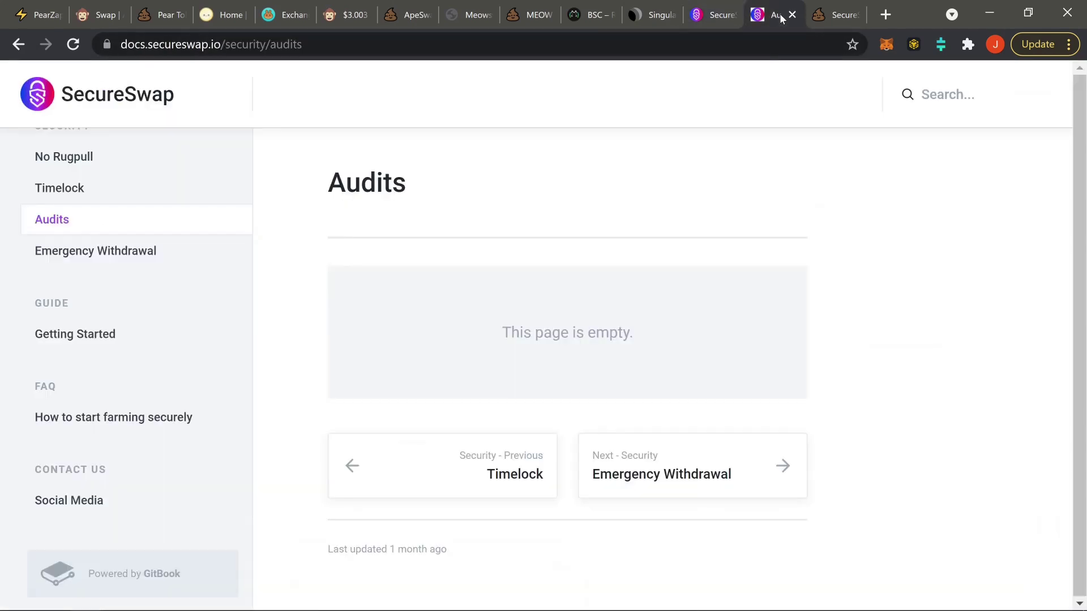
{"action": "left_click_drag", "start_coordinate": [494, 339], "coordinate": [827, 371]}
{"action": "left_click", "coordinate": [712, 323]}
{"action": "double_click", "coordinate": [446, 191]}
{"action": "left_click", "coordinate": [630, 212]}
Step: Review the SecureSwap Token (SCX/BUSD) price chart, market cap and LP holdings on PooCoin
{"action": "left_click", "coordinate": [826, 14]}
{"action": "scroll", "coordinate": [976, 232], "scroll_direction": "down", "scroll_amount": 1}
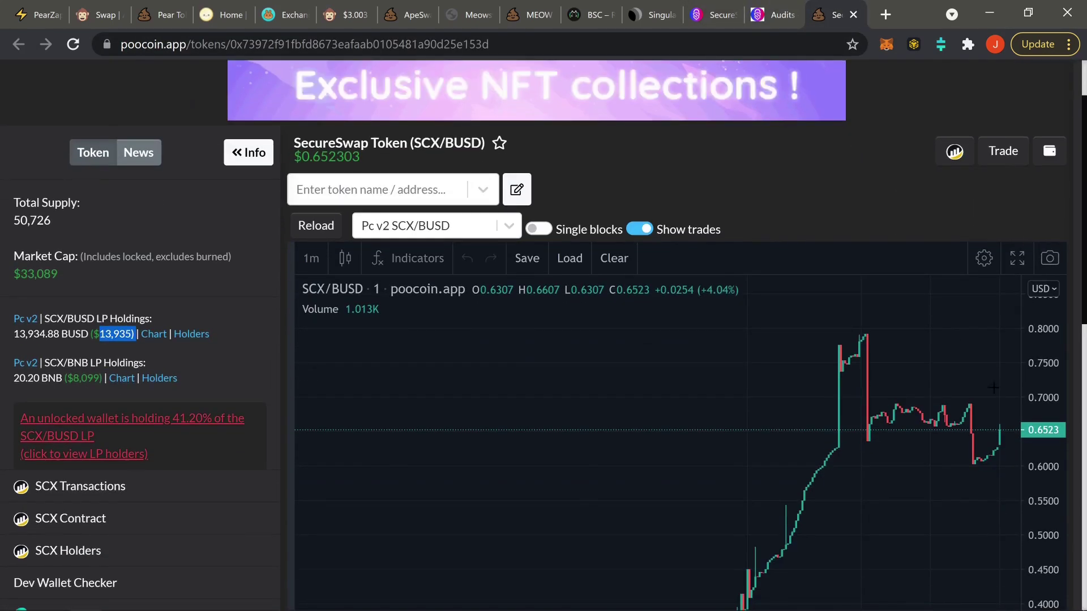
{"action": "scroll", "coordinate": [850, 173], "scroll_direction": "down", "scroll_amount": 1}
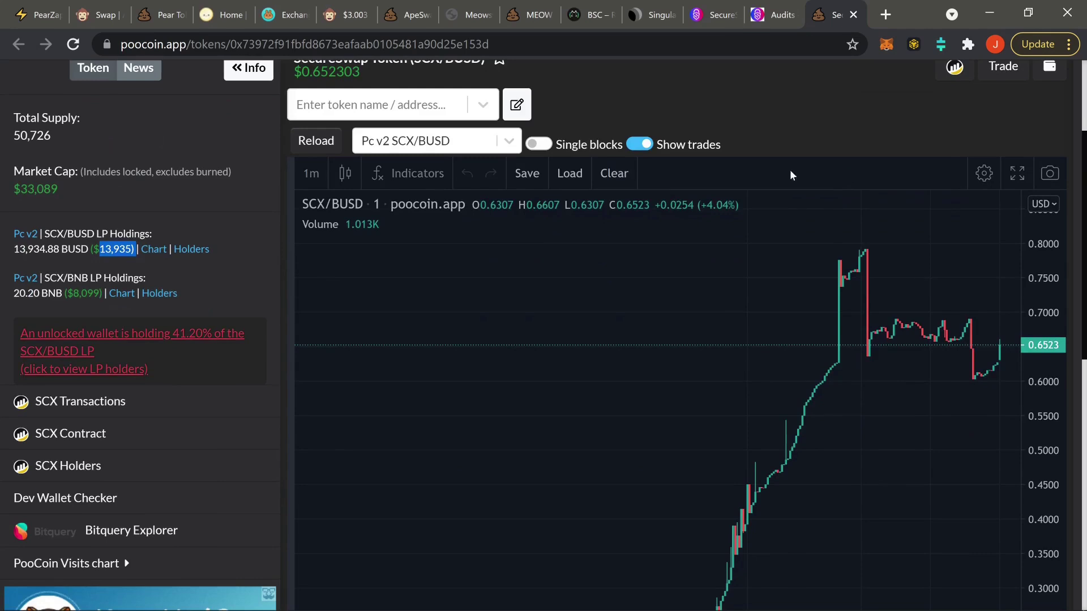
{"action": "left_click", "coordinate": [115, 262]}
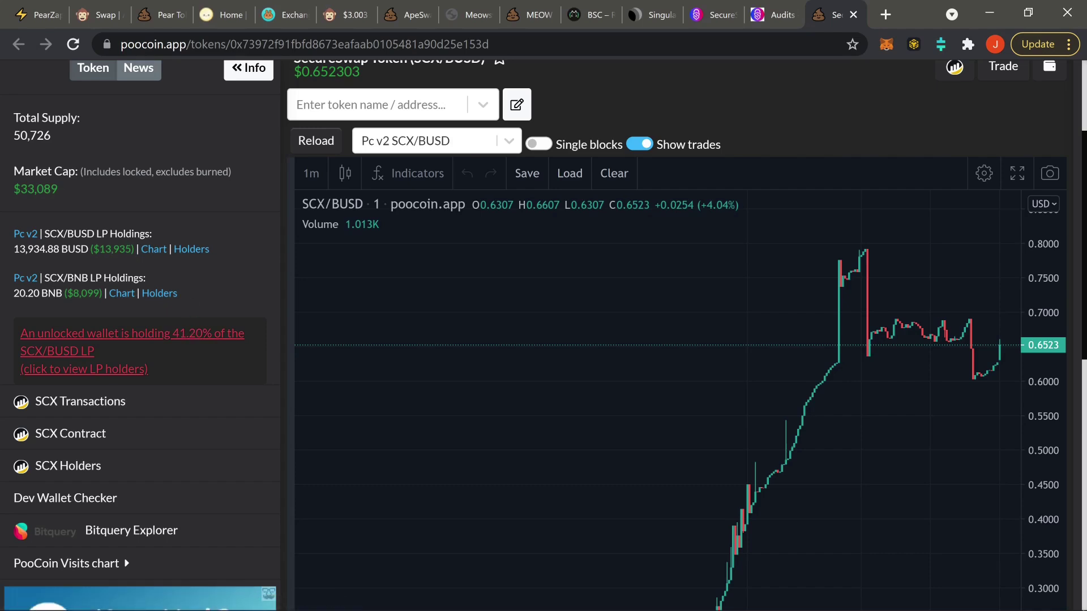
{"action": "scroll", "coordinate": [261, 267], "scroll_direction": "up", "scroll_amount": 1}
{"action": "scroll", "coordinate": [261, 272], "scroll_direction": "up", "scroll_amount": 3}
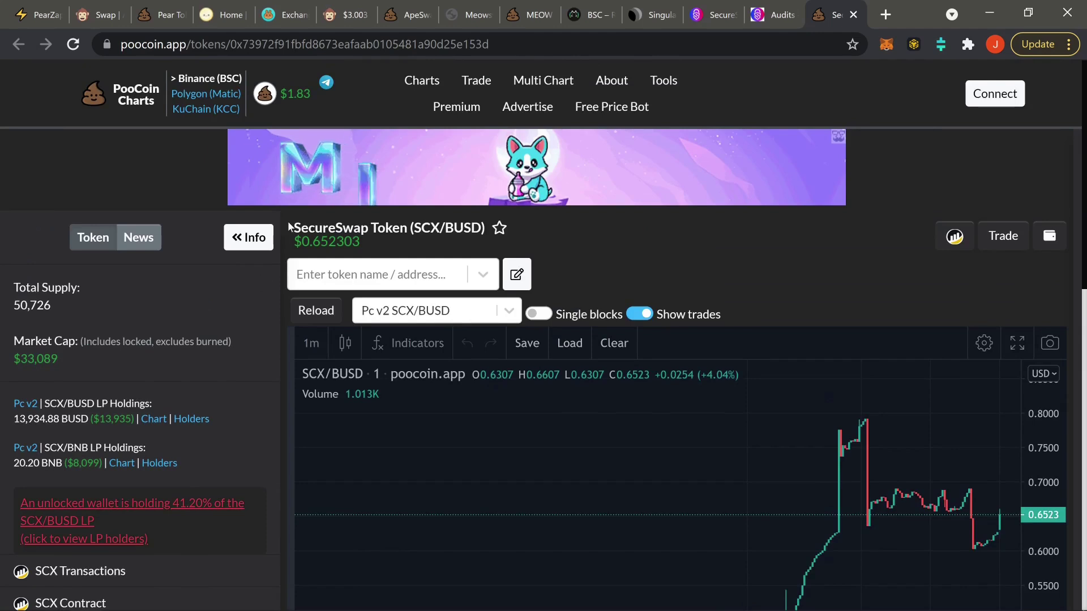
Step: Compare the SecureSwap home and audits pages with the PearZap dashboard, Meowswap and the ApeSwap pools
{"action": "left_click", "coordinate": [709, 7]}
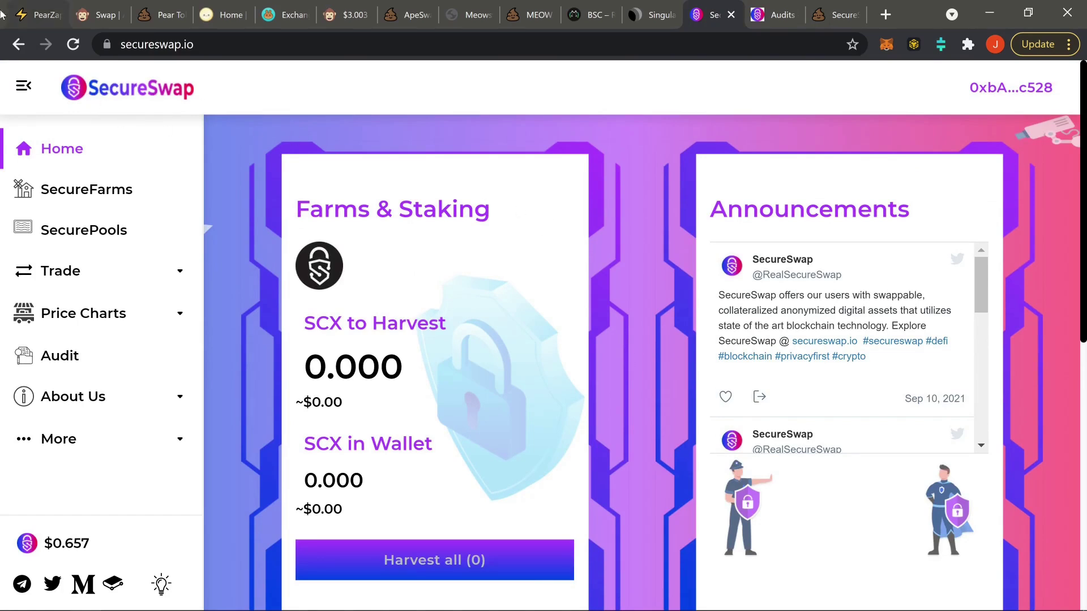
{"action": "left_click", "coordinate": [36, 15]}
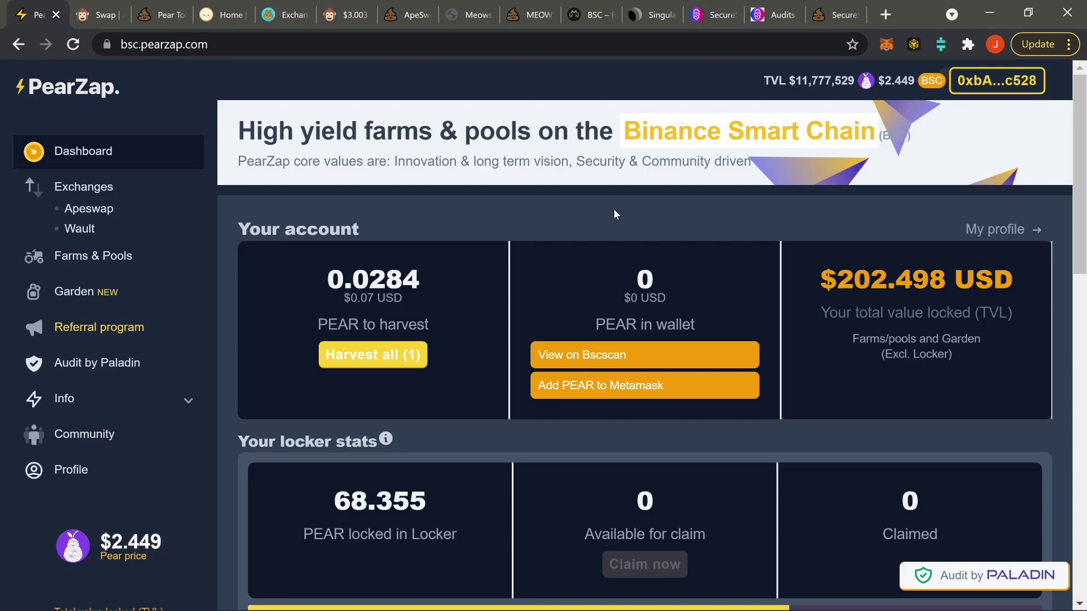
{"action": "left_click", "coordinate": [719, 14]}
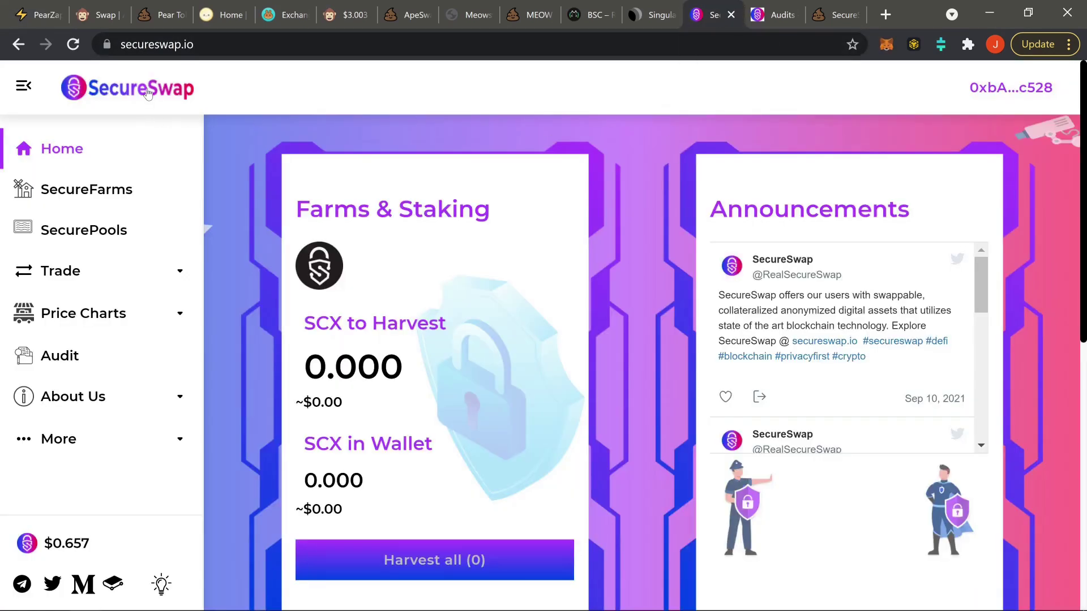
{"action": "left_click", "coordinate": [774, 15]}
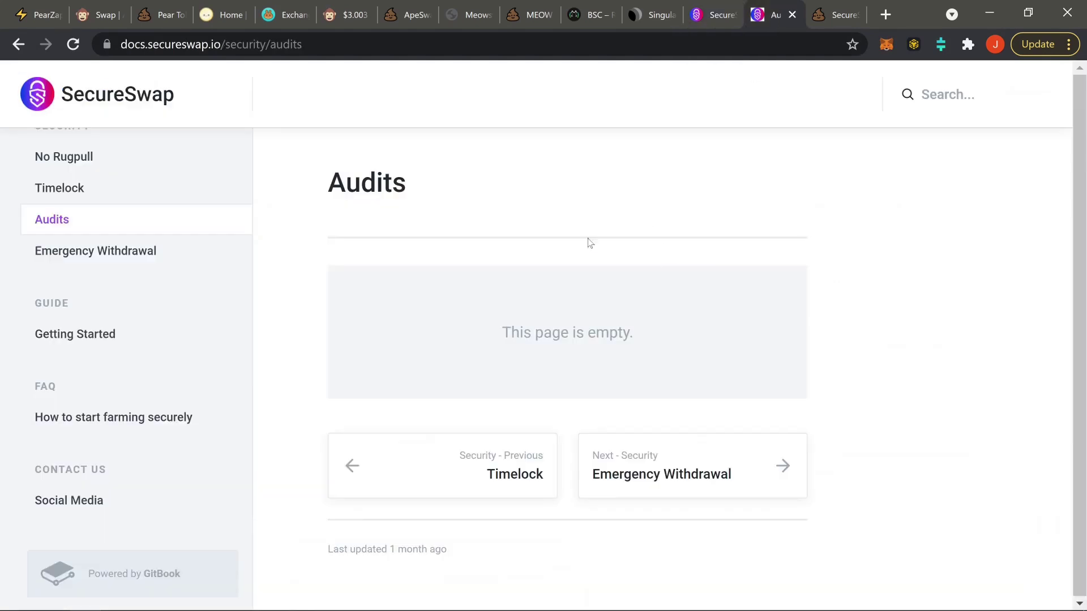
{"action": "left_click", "coordinate": [715, 17]}
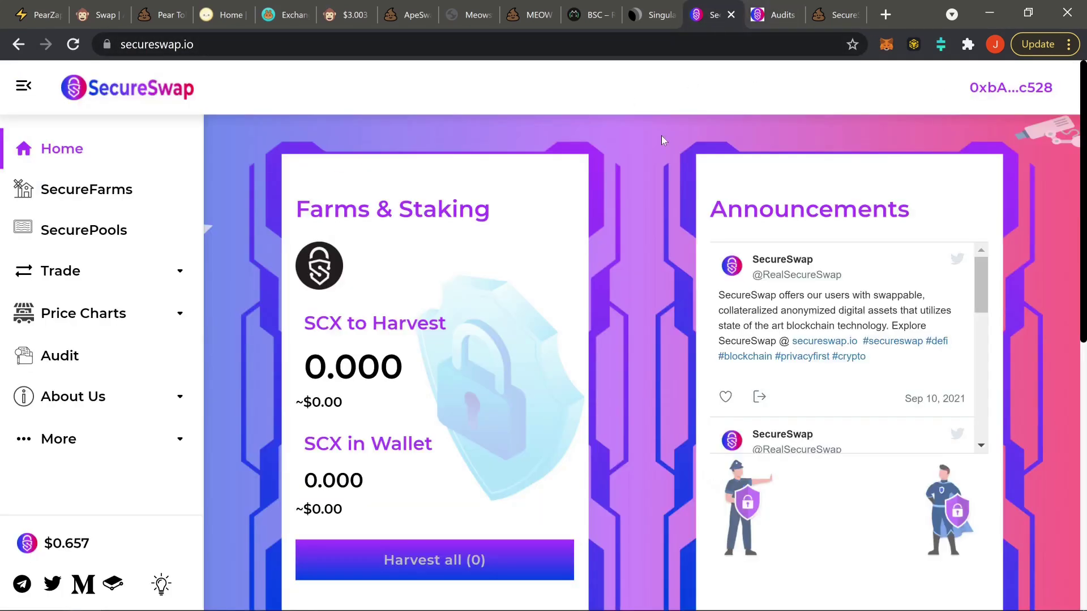
{"action": "left_click", "coordinate": [490, 8]}
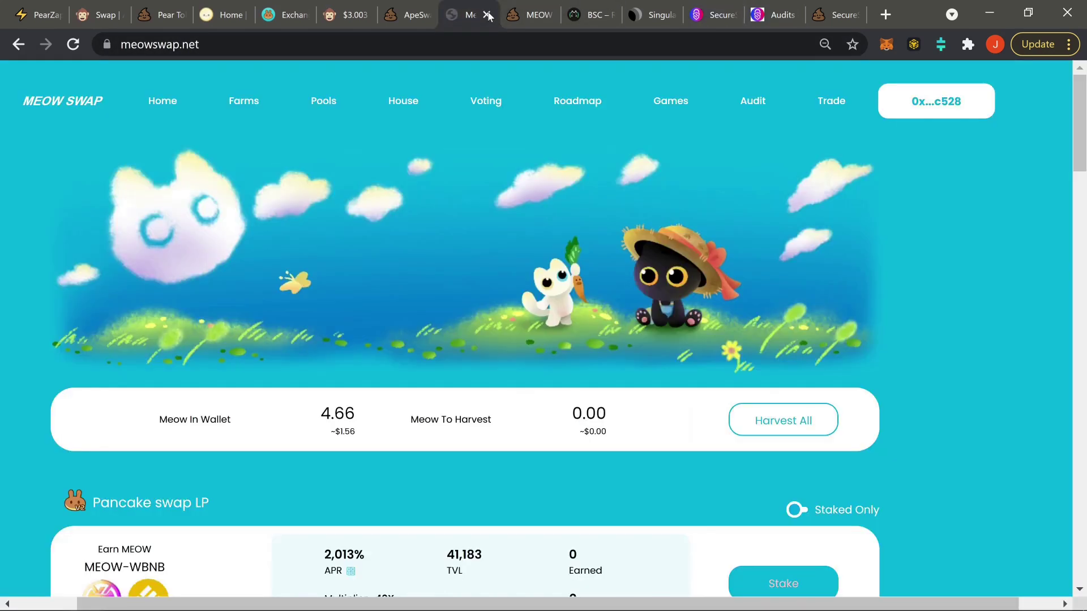
{"action": "left_click", "coordinate": [351, 18]}
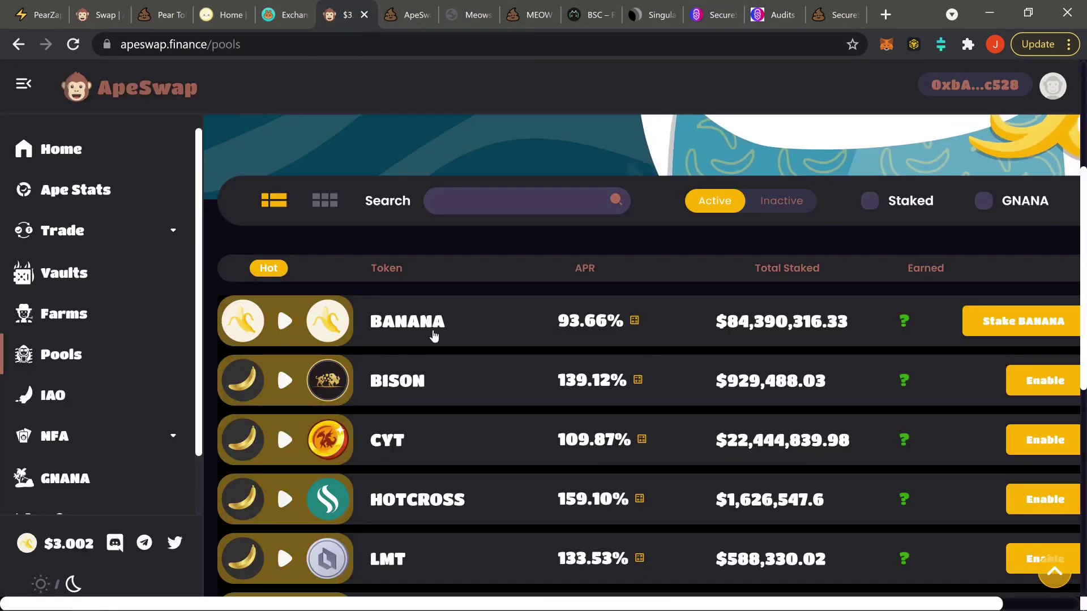
Step: Examine the BANANA token's price chart on PooCoin, going back through its earlier price history
{"action": "left_click", "coordinate": [394, 11]}
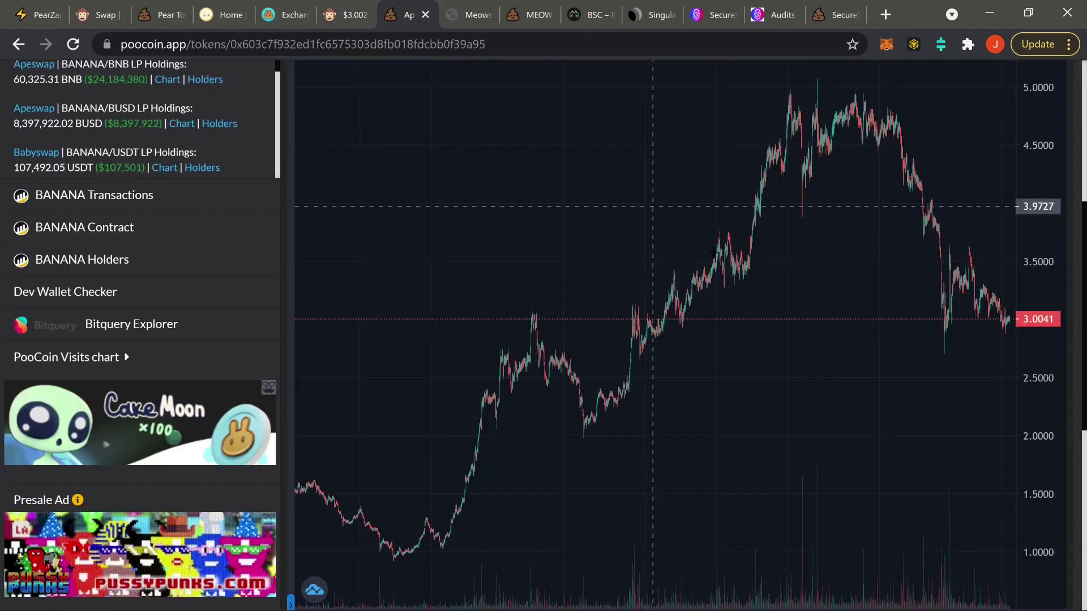
{"action": "scroll", "coordinate": [796, 362], "scroll_direction": "up", "scroll_amount": 5}
{"action": "scroll", "coordinate": [713, 344], "scroll_direction": "up", "scroll_amount": 2}
{"action": "left_click_drag", "start_coordinate": [668, 452], "coordinate": [938, 456]}
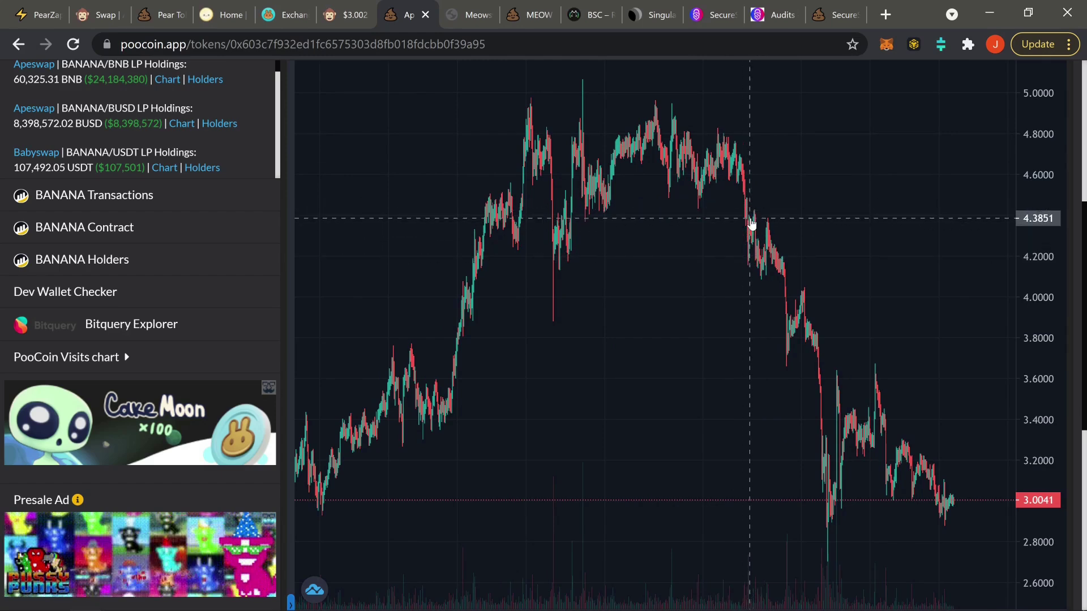
{"action": "left_click_drag", "start_coordinate": [638, 400], "coordinate": [929, 386]}
{"action": "left_click_drag", "start_coordinate": [590, 413], "coordinate": [1038, 369]}
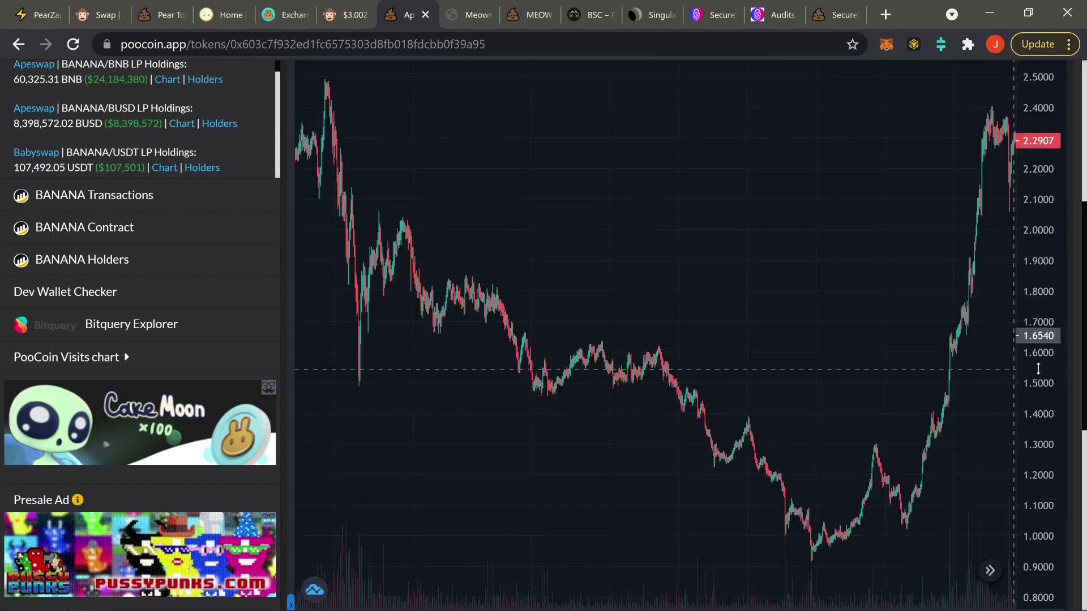
{"action": "left_click_drag", "start_coordinate": [695, 379], "coordinate": [985, 381]}
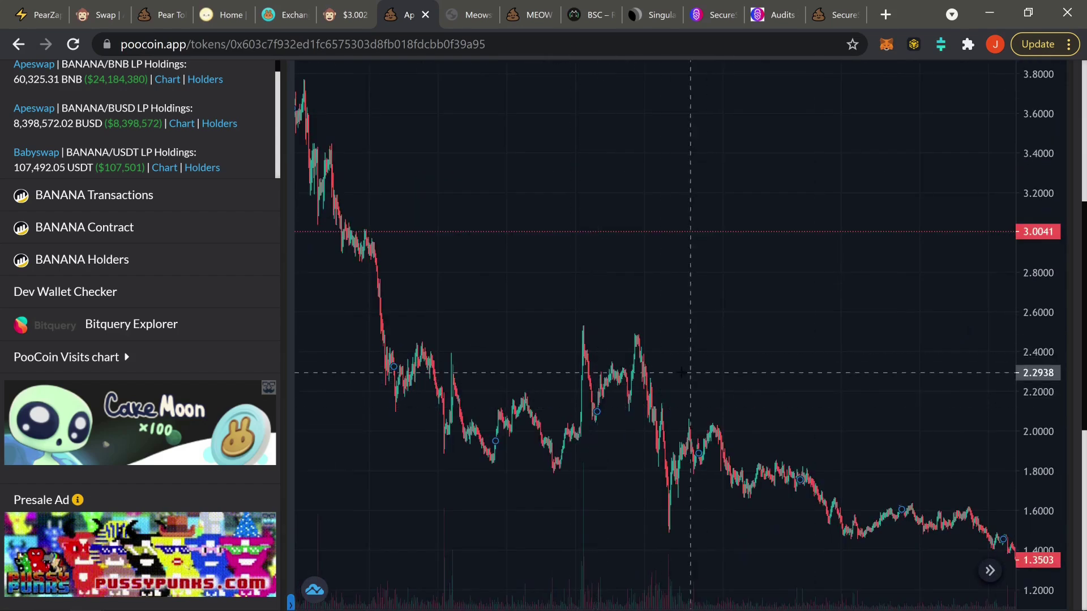
{"action": "left_click_drag", "start_coordinate": [564, 419], "coordinate": [629, 410]}
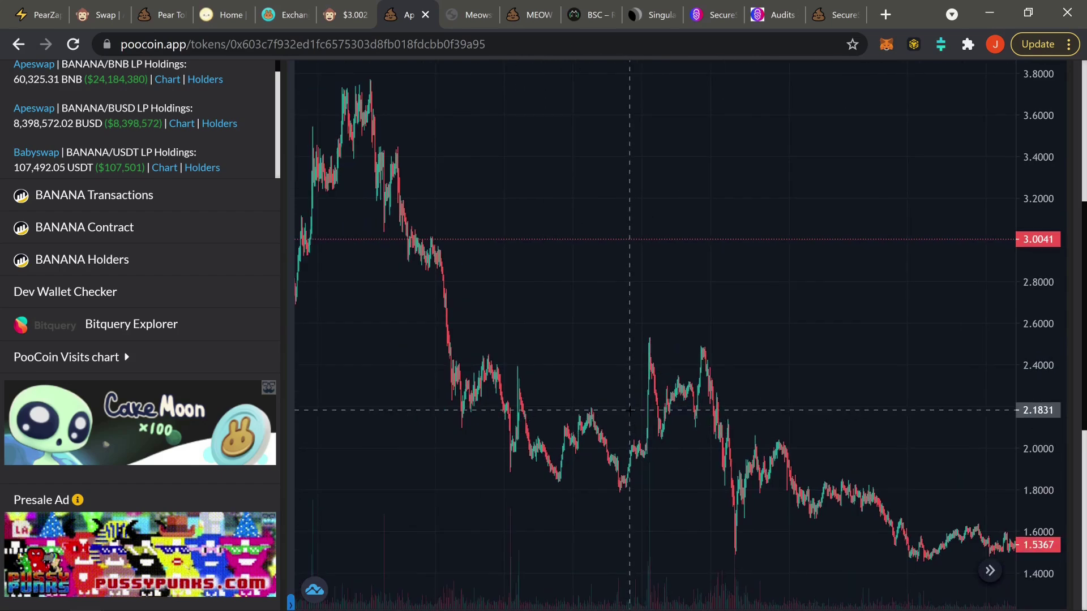
{"action": "left_click_drag", "start_coordinate": [691, 386], "coordinate": [1005, 351]}
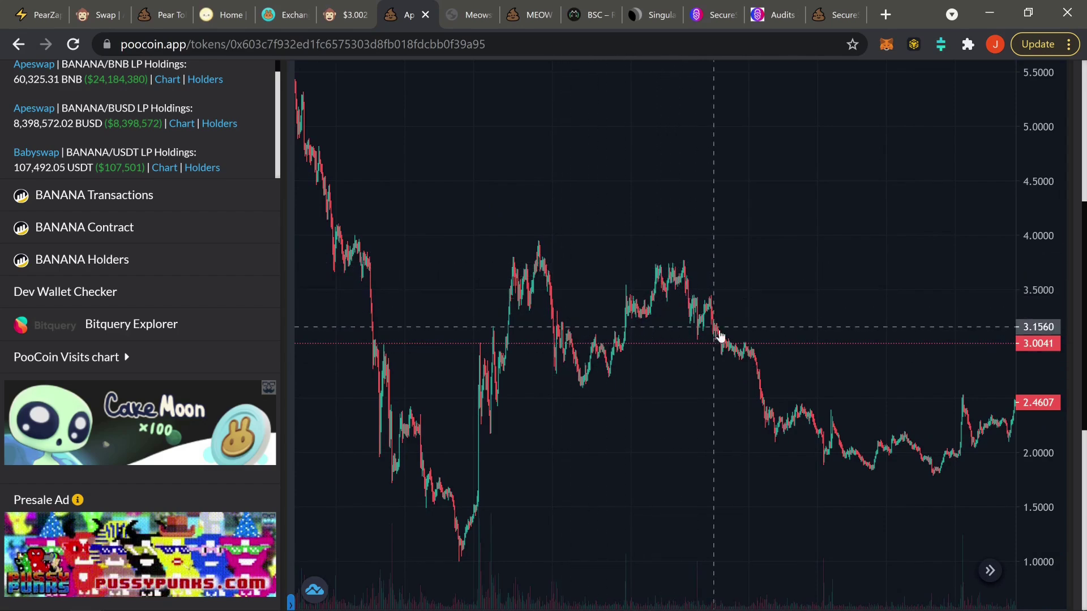
Step: Follow the BANANA price chart forward to the latest prices and inspect the recent rise and decline
{"action": "scroll", "coordinate": [575, 427], "scroll_direction": "up", "scroll_amount": 5}
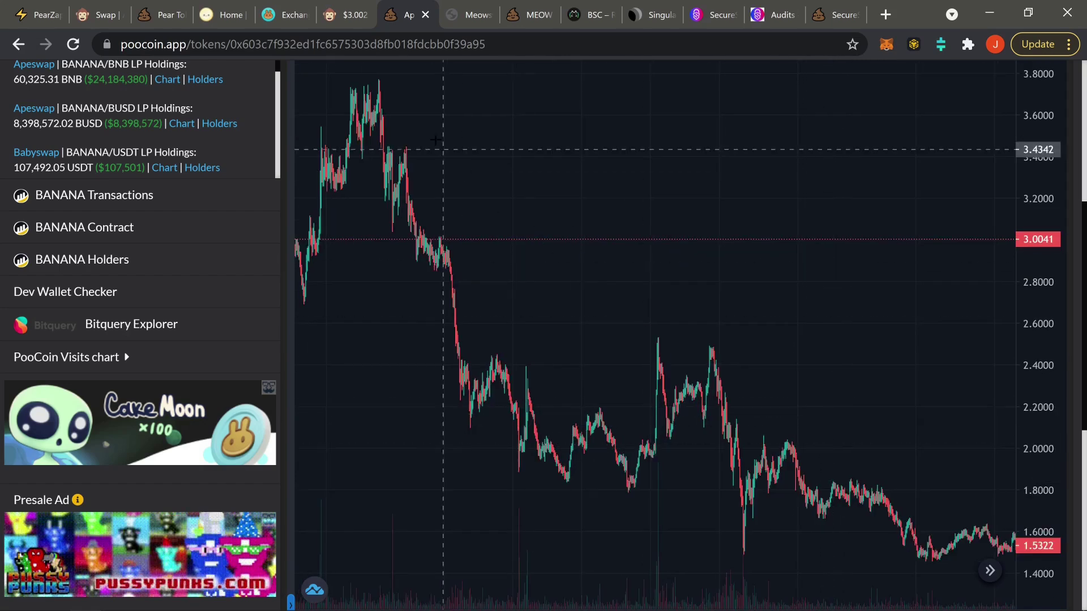
{"action": "left_click_drag", "start_coordinate": [436, 366], "coordinate": [463, 346]}
{"action": "left_click_drag", "start_coordinate": [797, 346], "coordinate": [475, 346]}
{"action": "left_click_drag", "start_coordinate": [884, 324], "coordinate": [599, 322]}
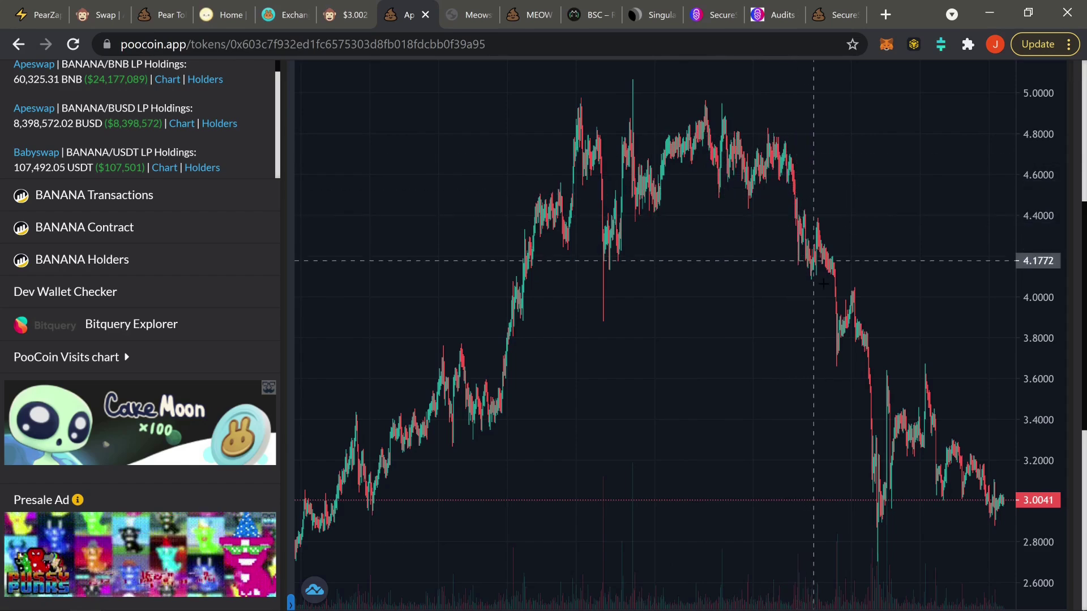
{"action": "scroll", "coordinate": [894, 470], "scroll_direction": "down", "scroll_amount": 5}
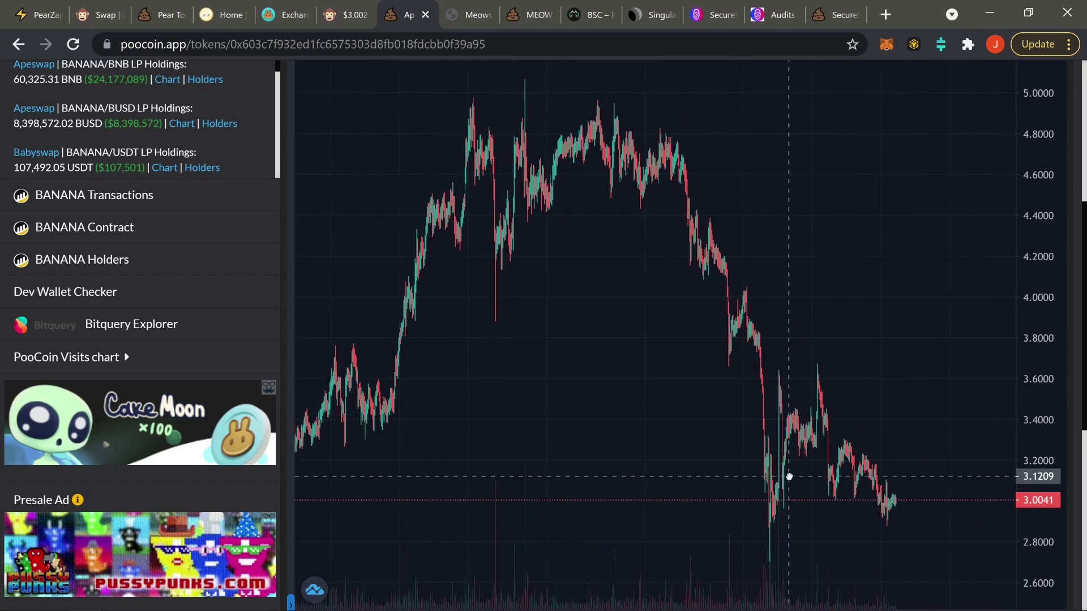
{"action": "scroll", "coordinate": [901, 379], "scroll_direction": "down", "scroll_amount": 1}
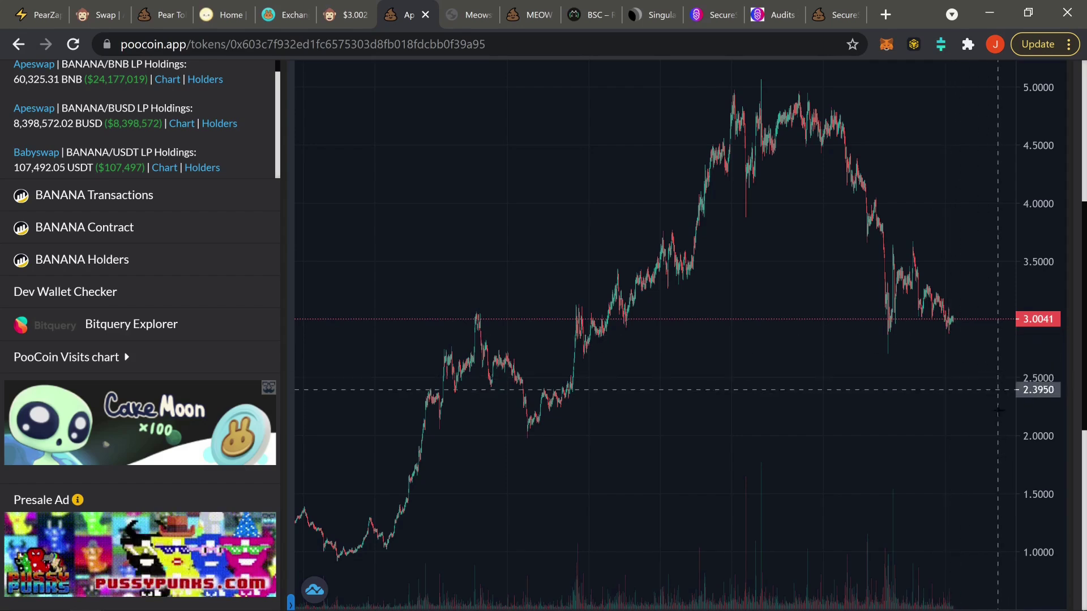
{"action": "left_click_drag", "start_coordinate": [879, 374], "coordinate": [772, 375]}
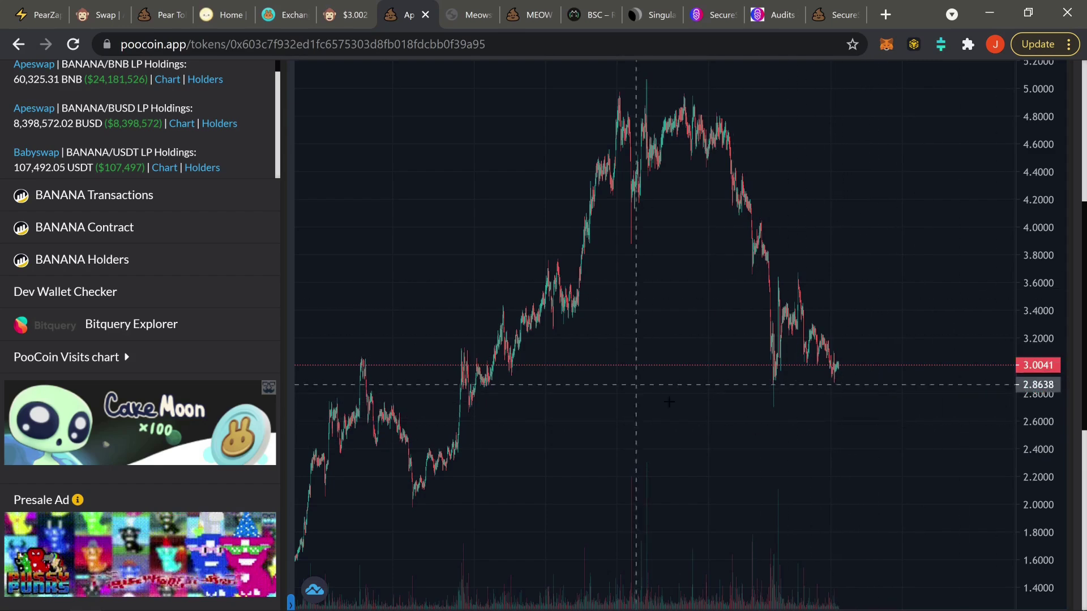
{"action": "left_click_drag", "start_coordinate": [675, 404], "coordinate": [844, 391]}
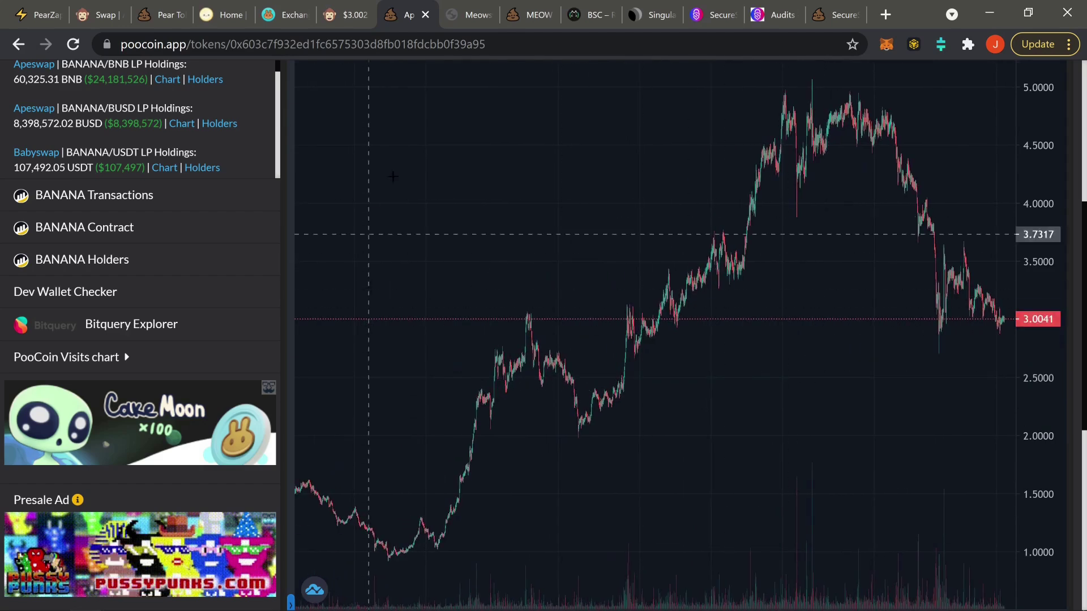
Step: Harvest all pending DREGG rewards on The Dragon's Lair farm and approve the transaction in MetaMask
{"action": "left_click", "coordinate": [41, 17]}
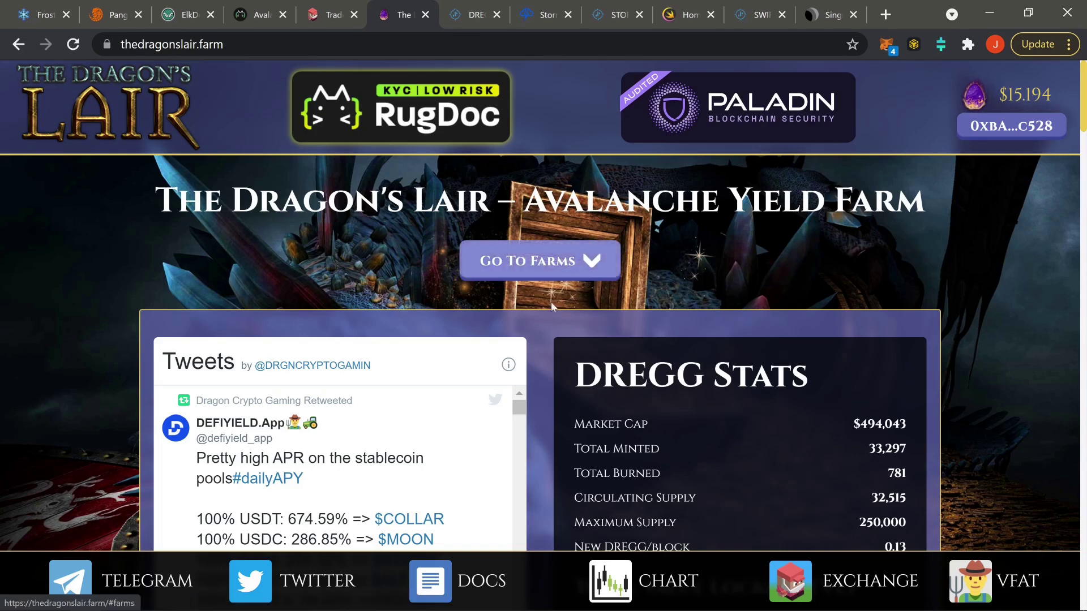
{"action": "scroll", "coordinate": [539, 294], "scroll_direction": "down", "scroll_amount": 2}
{"action": "scroll", "coordinate": [541, 342], "scroll_direction": "down", "scroll_amount": 2}
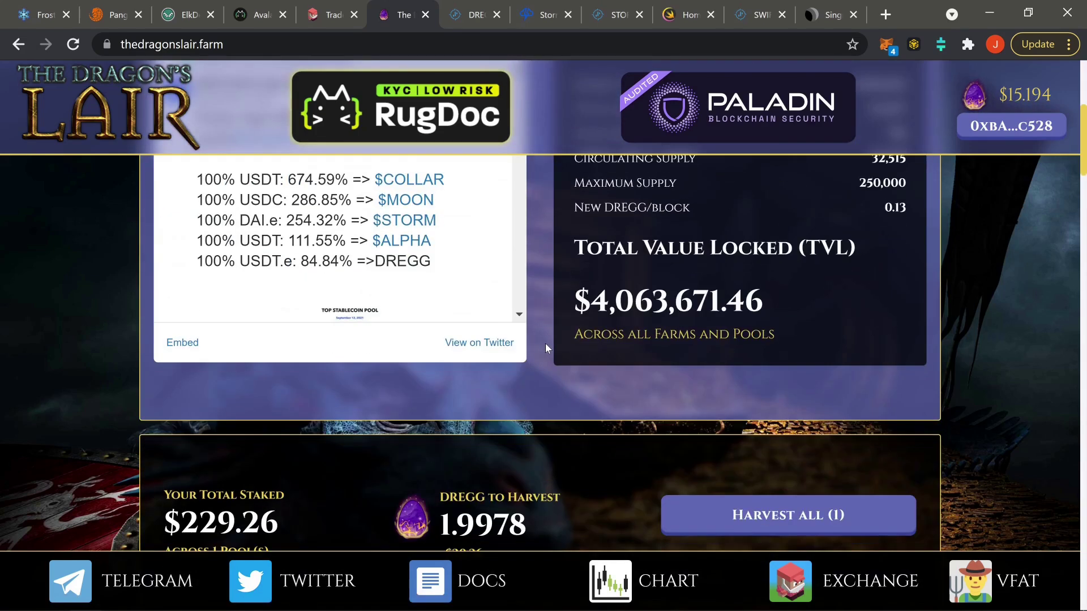
{"action": "scroll", "coordinate": [545, 355], "scroll_direction": "down", "scroll_amount": 1}
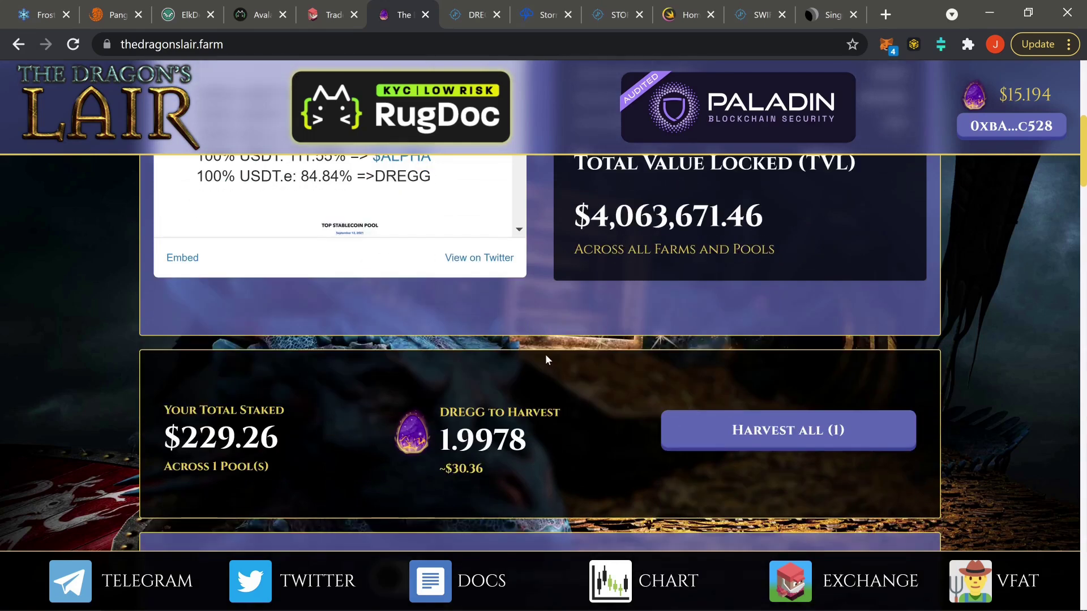
{"action": "scroll", "coordinate": [545, 355], "scroll_direction": "down", "scroll_amount": 3}
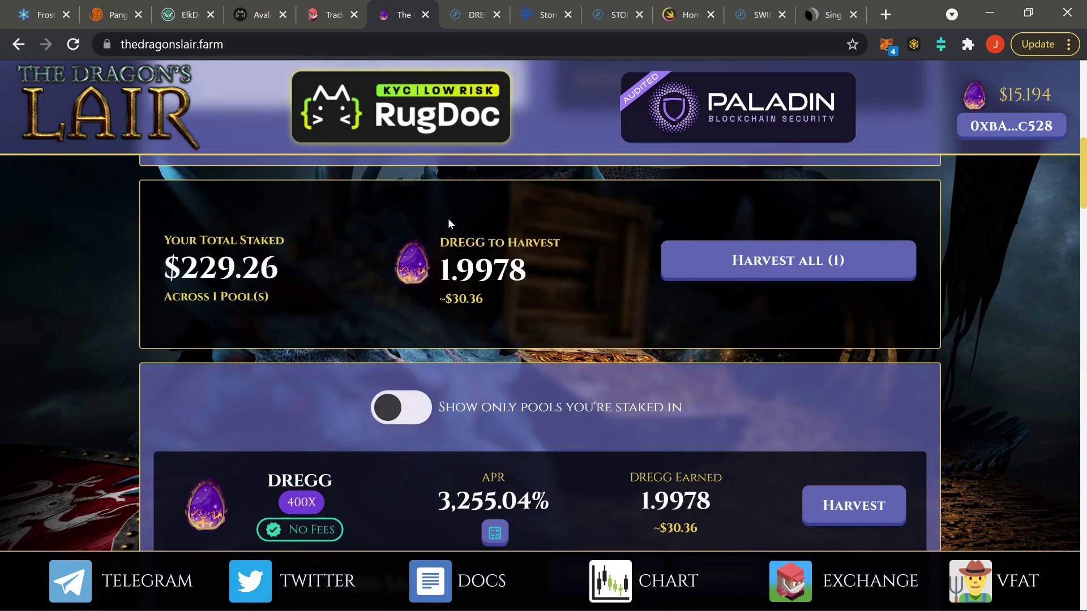
{"action": "left_click", "coordinate": [822, 268]}
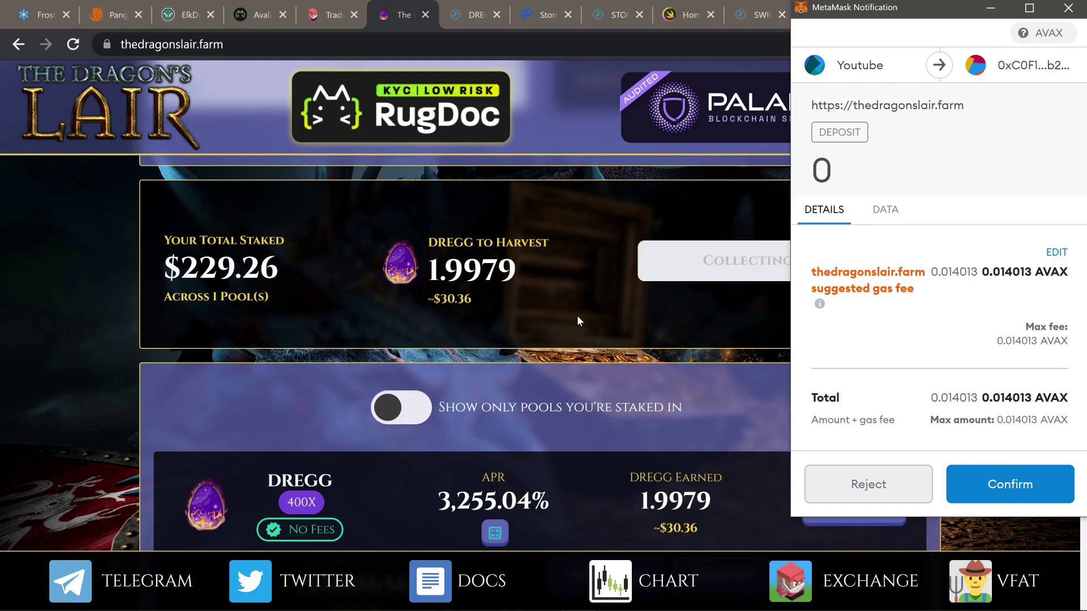
{"action": "left_click", "coordinate": [1010, 492]}
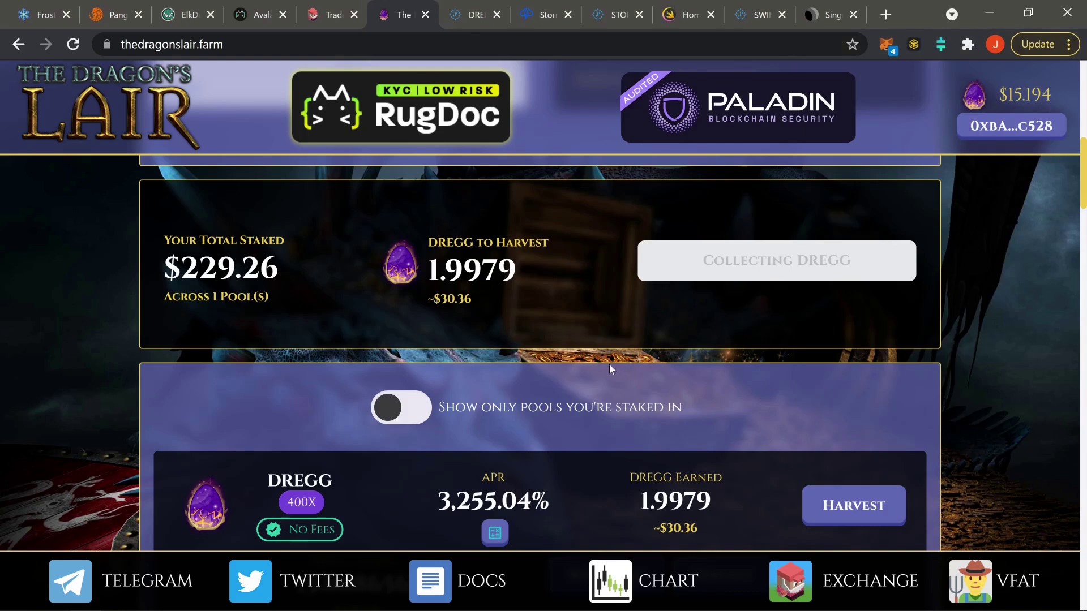
Step: Examine the DREGG stats and the DREGG pool's APR, earned rewards and dollar value of the staked tokens
{"action": "scroll", "coordinate": [575, 351], "scroll_direction": "up", "scroll_amount": 8}
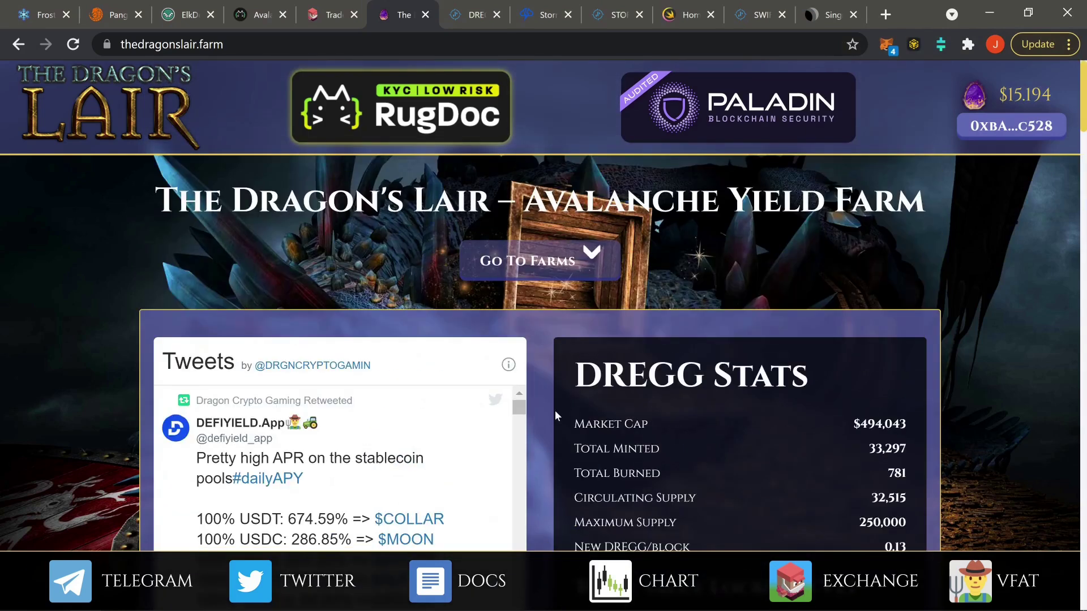
{"action": "scroll", "coordinate": [555, 415], "scroll_direction": "down", "scroll_amount": 2}
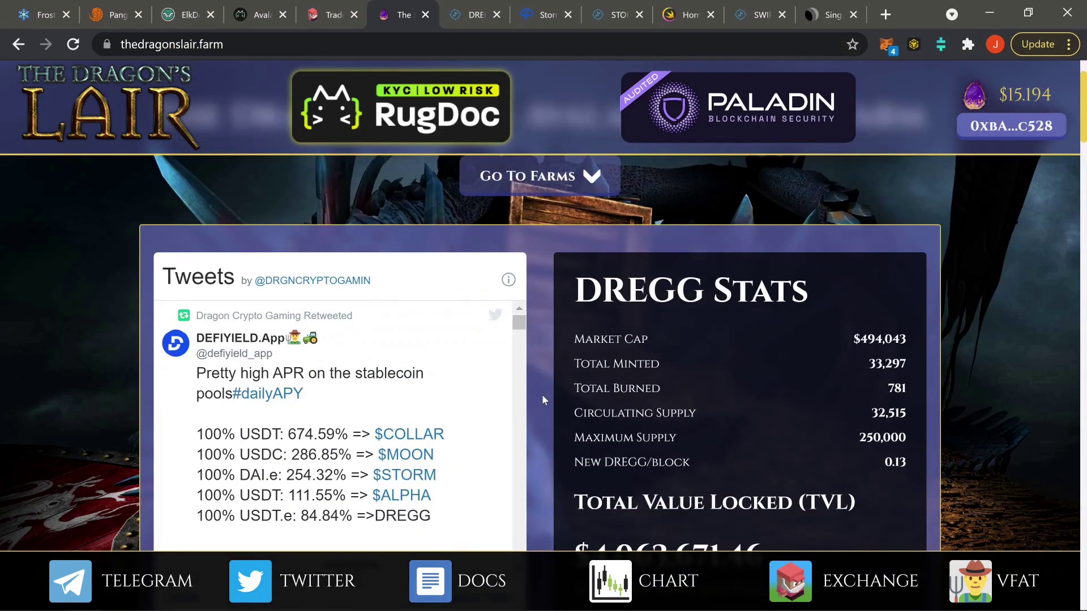
{"action": "scroll", "coordinate": [542, 395], "scroll_direction": "up", "scroll_amount": 2}
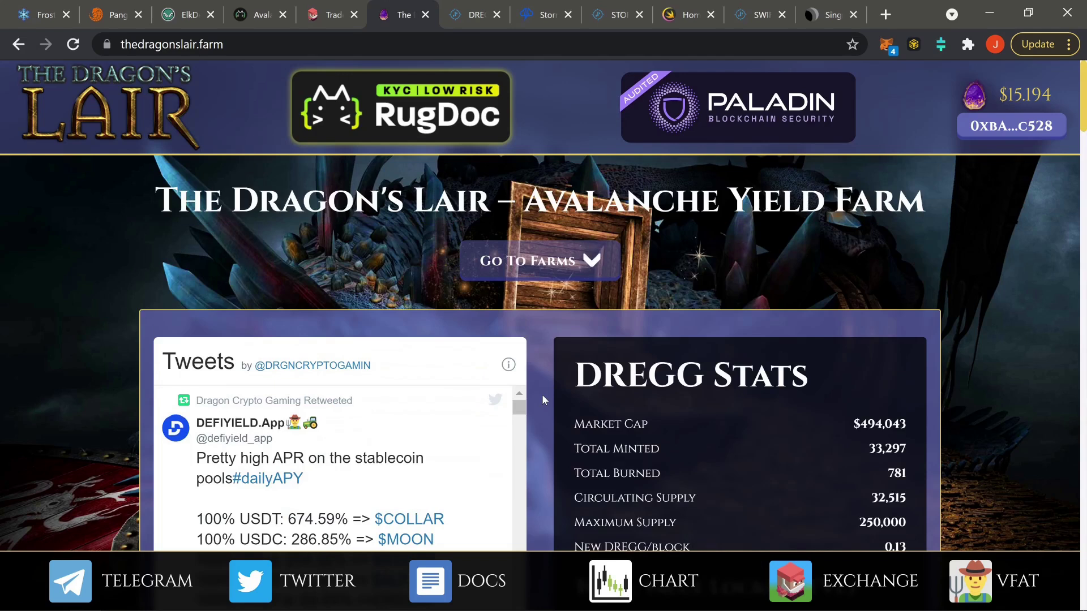
{"action": "scroll", "coordinate": [542, 395], "scroll_direction": "down", "scroll_amount": 10}
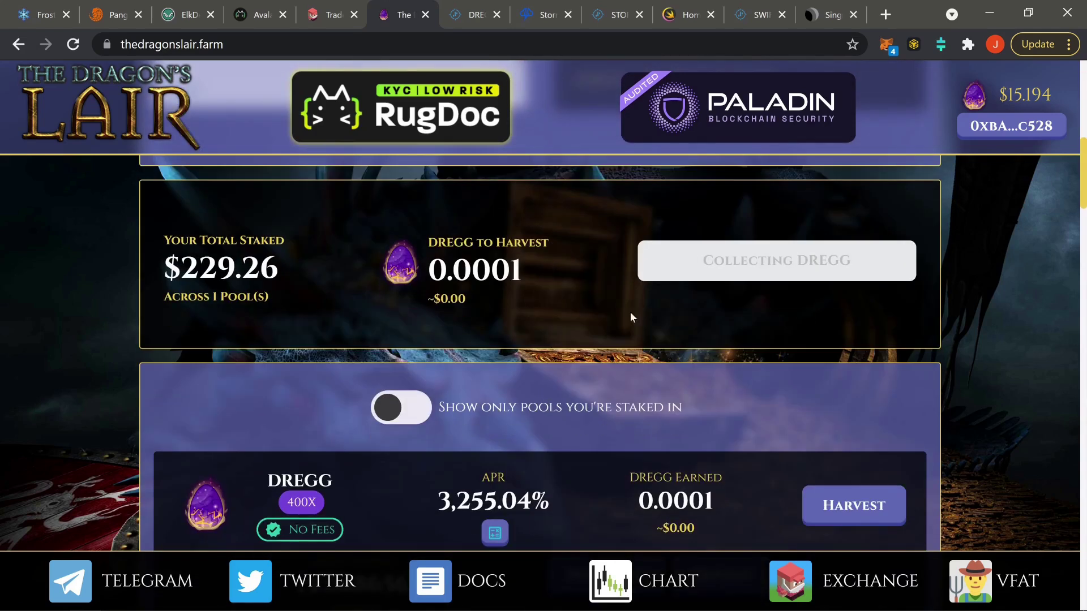
{"action": "scroll", "coordinate": [522, 283], "scroll_direction": "down", "scroll_amount": 3}
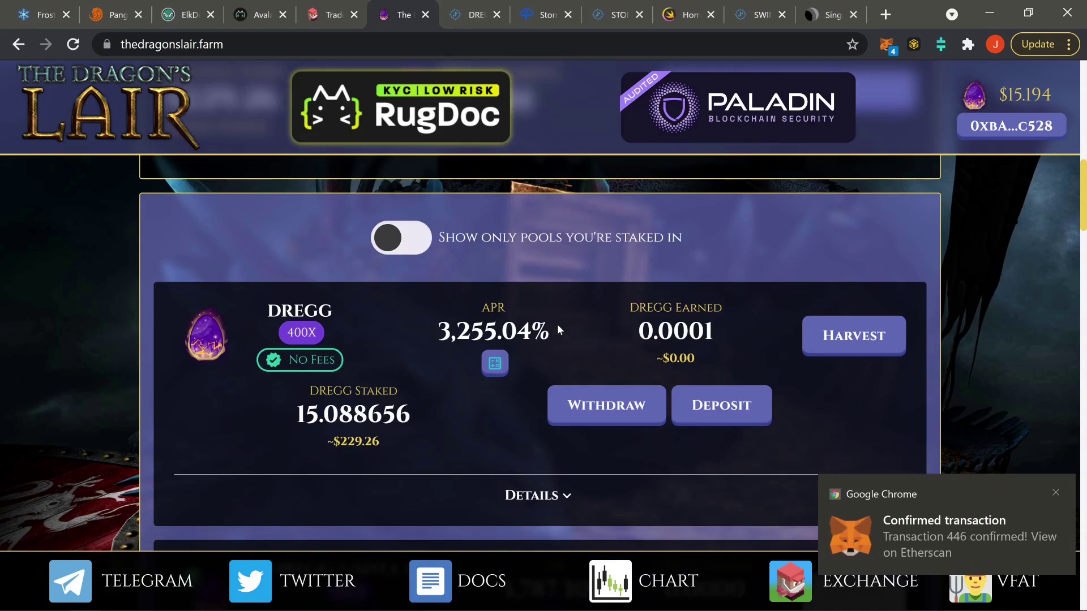
{"action": "scroll", "coordinate": [520, 331], "scroll_direction": "down", "scroll_amount": 2}
{"action": "scroll", "coordinate": [556, 280], "scroll_direction": "up", "scroll_amount": 2}
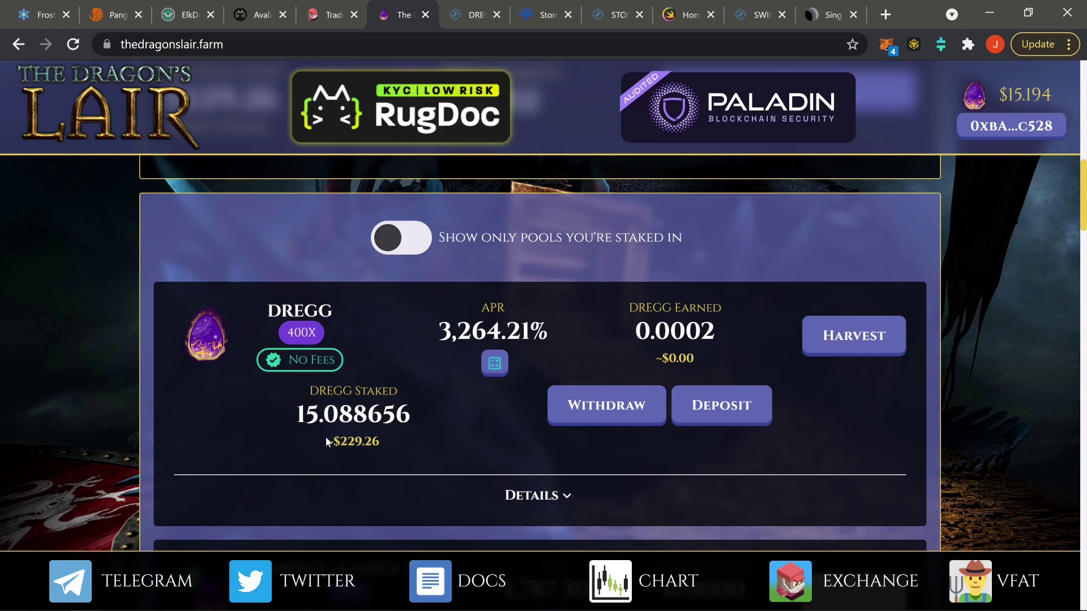
{"action": "left_click_drag", "start_coordinate": [324, 441], "coordinate": [381, 442]}
{"action": "left_click", "coordinate": [435, 412]}
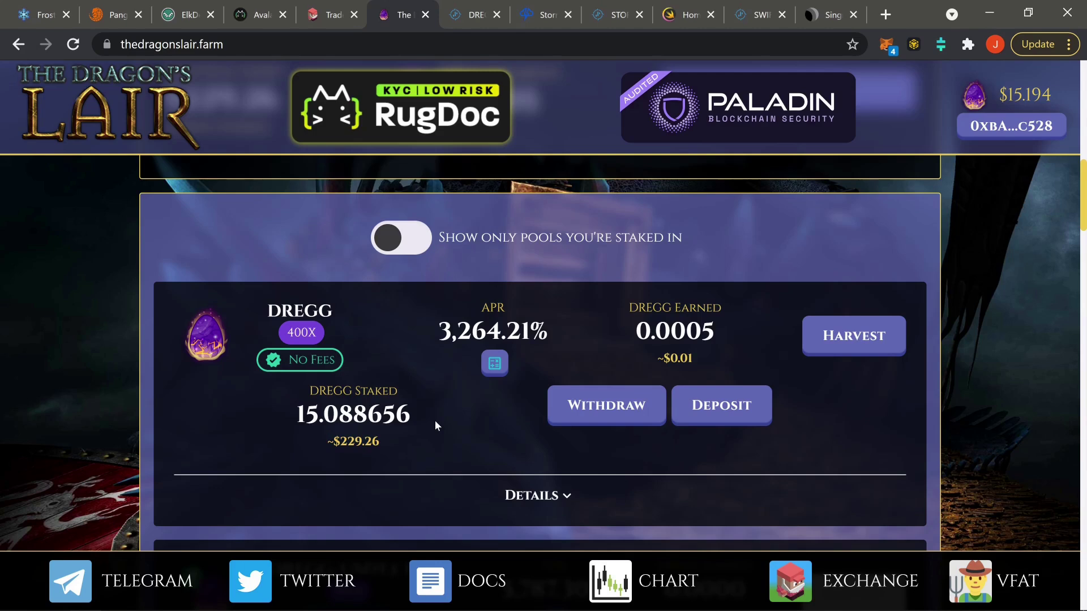
{"action": "left_click_drag", "start_coordinate": [383, 440], "coordinate": [311, 439]}
{"action": "left_click", "coordinate": [317, 439]}
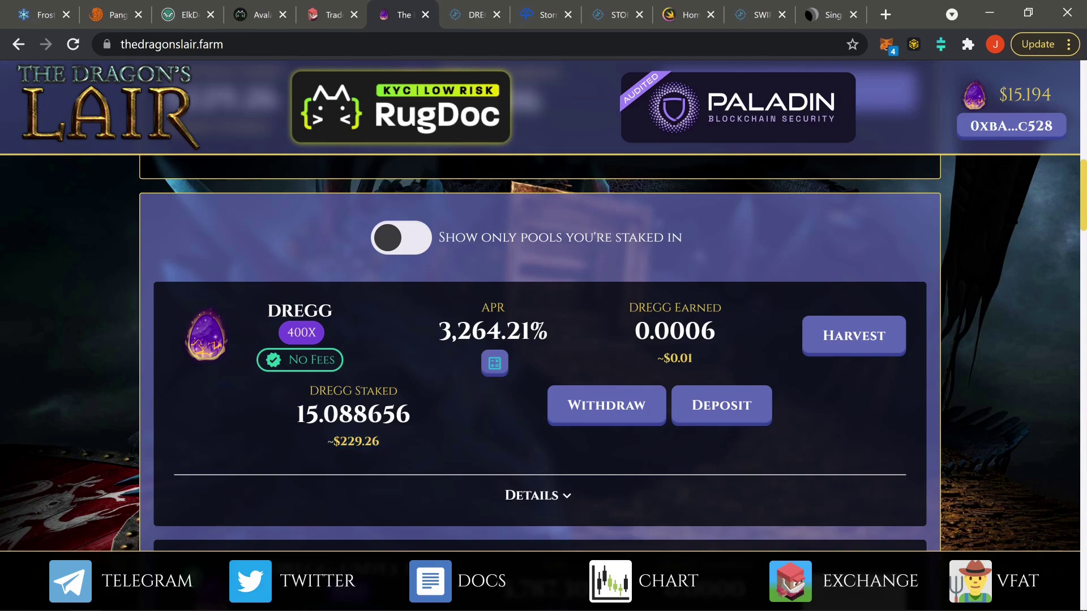
Step: Deposit the maximum available 2.008467750908162098 DREGG into the DREGG pool, approve it in MetaMask and close the deposit dialog
{"action": "left_click", "coordinate": [722, 407]}
{"action": "left_click", "coordinate": [688, 342]}
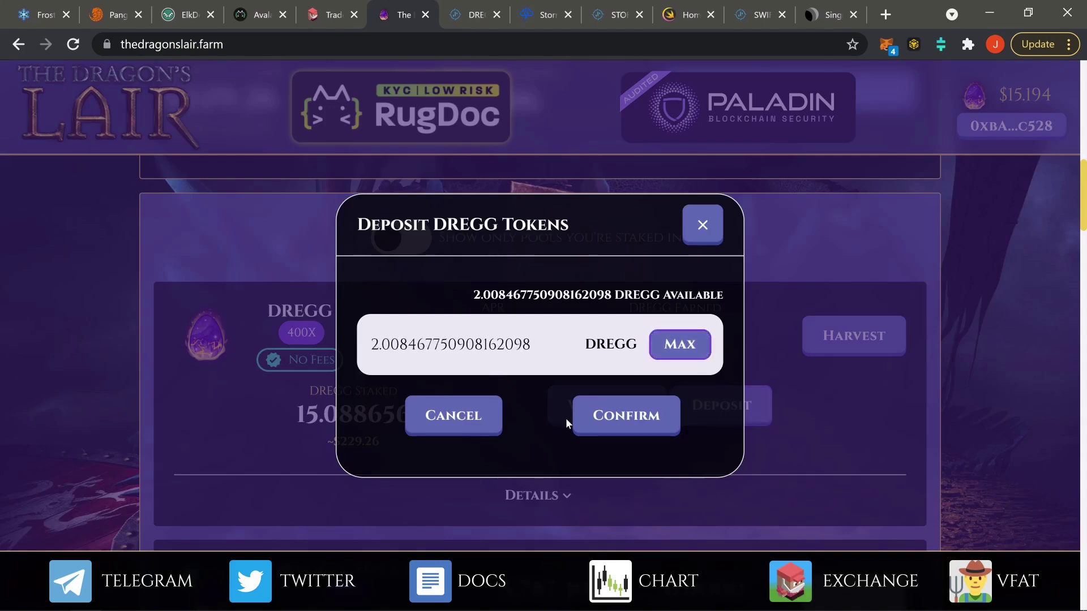
{"action": "left_click", "coordinate": [595, 418]}
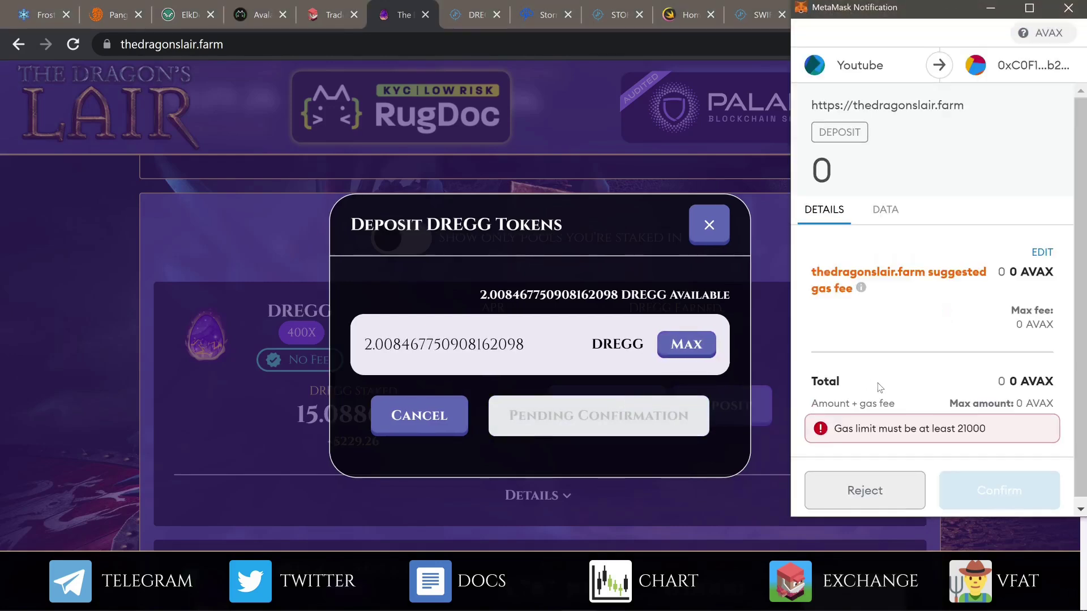
{"action": "left_click", "coordinate": [1011, 479]}
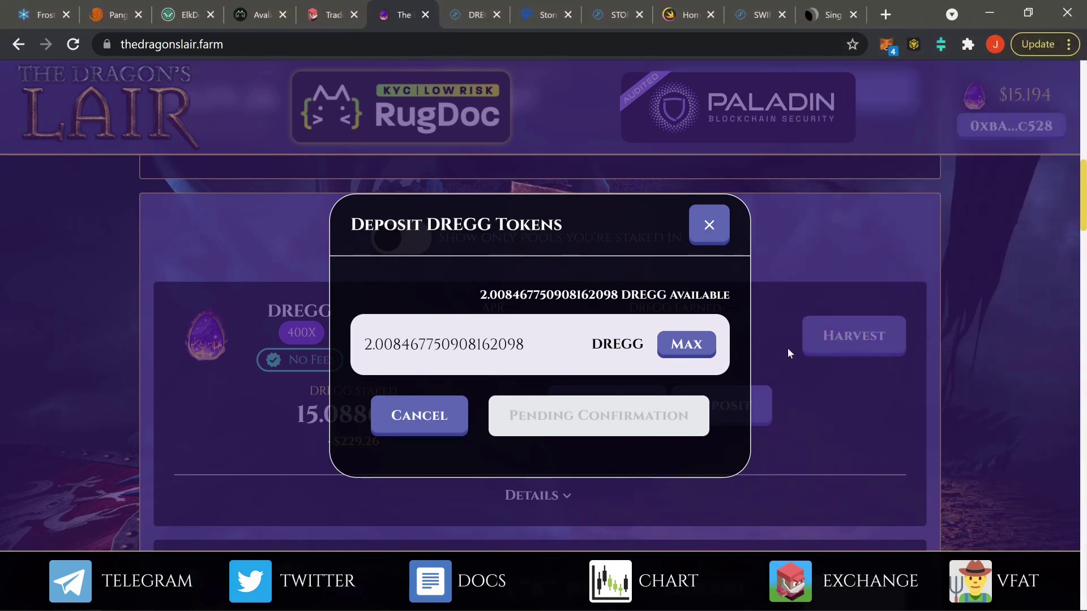
{"action": "left_click", "coordinate": [711, 231]}
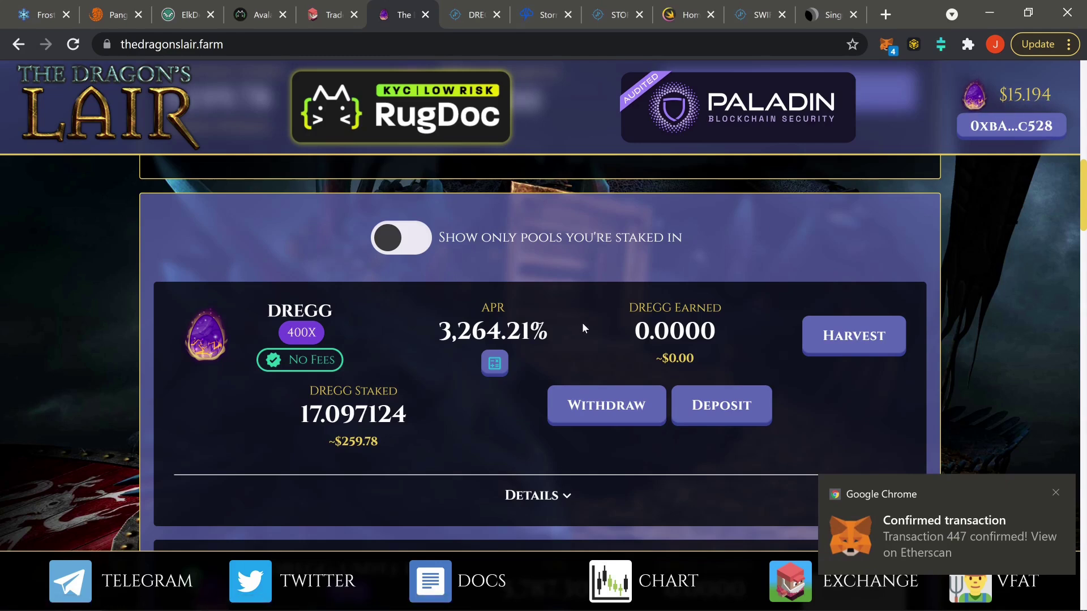
Step: Review The Dragon's Lair market cap, supply and total value locked, along with the total staked across pools
{"action": "scroll", "coordinate": [600, 437], "scroll_direction": "up", "scroll_amount": 15}
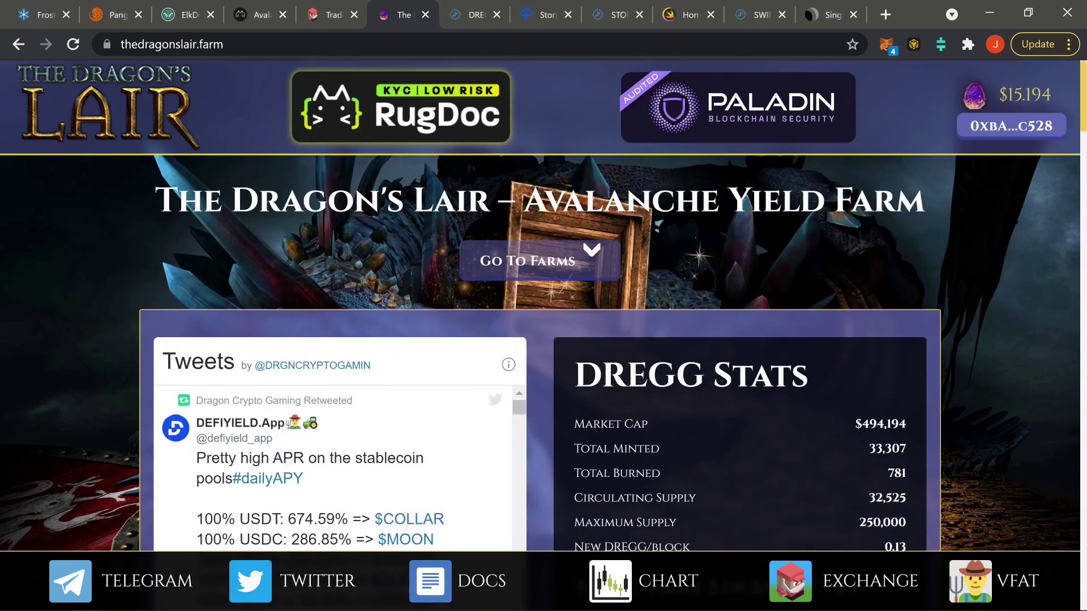
{"action": "scroll", "coordinate": [541, 330], "scroll_direction": "down", "scroll_amount": 1}
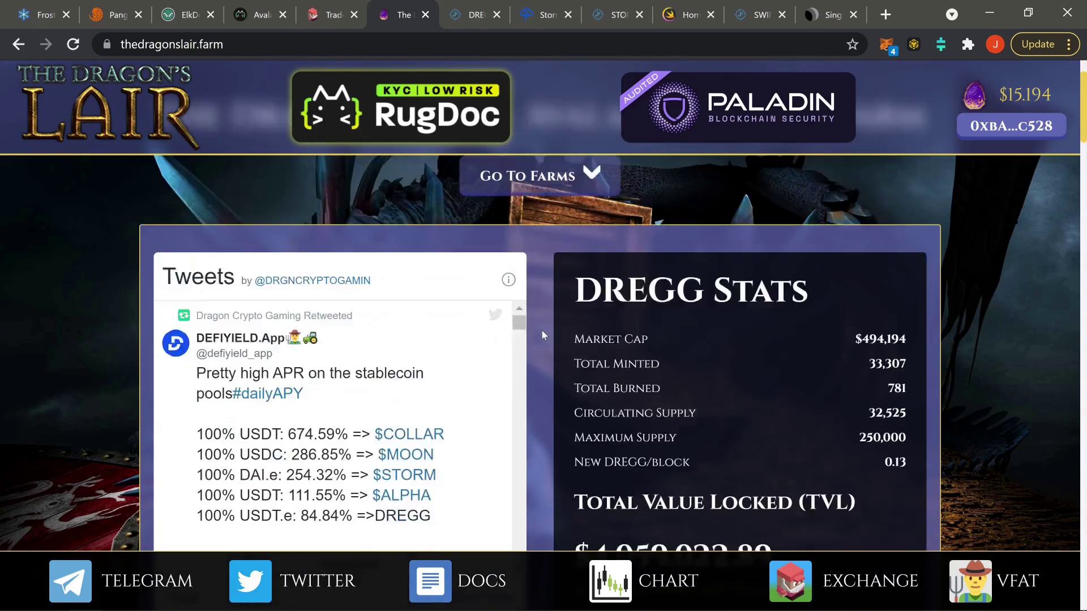
{"action": "scroll", "coordinate": [543, 335], "scroll_direction": "down", "scroll_amount": 1}
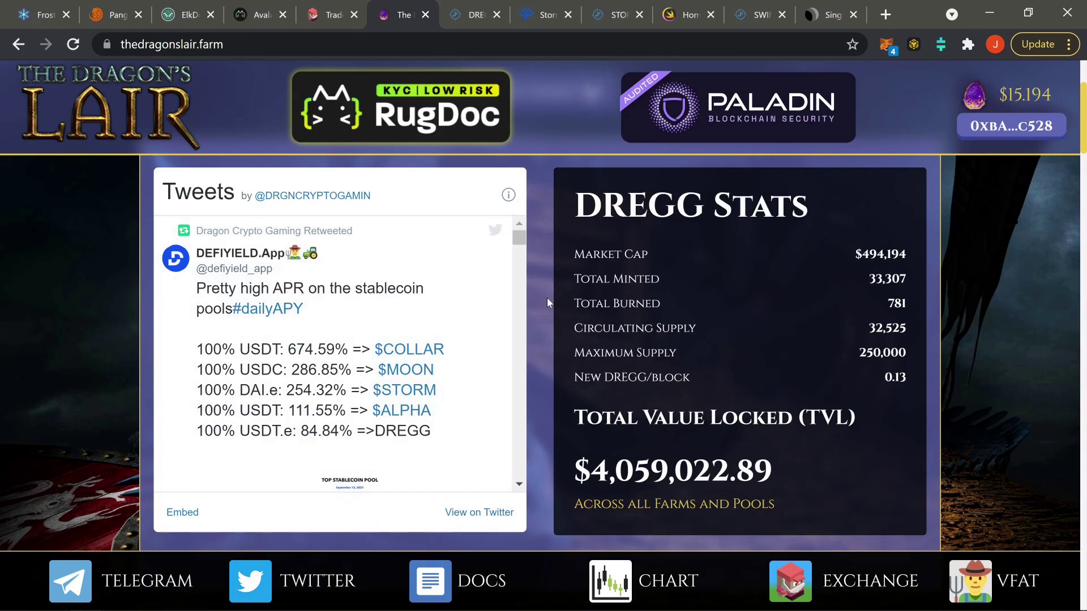
{"action": "scroll", "coordinate": [547, 298], "scroll_direction": "down", "scroll_amount": 3}
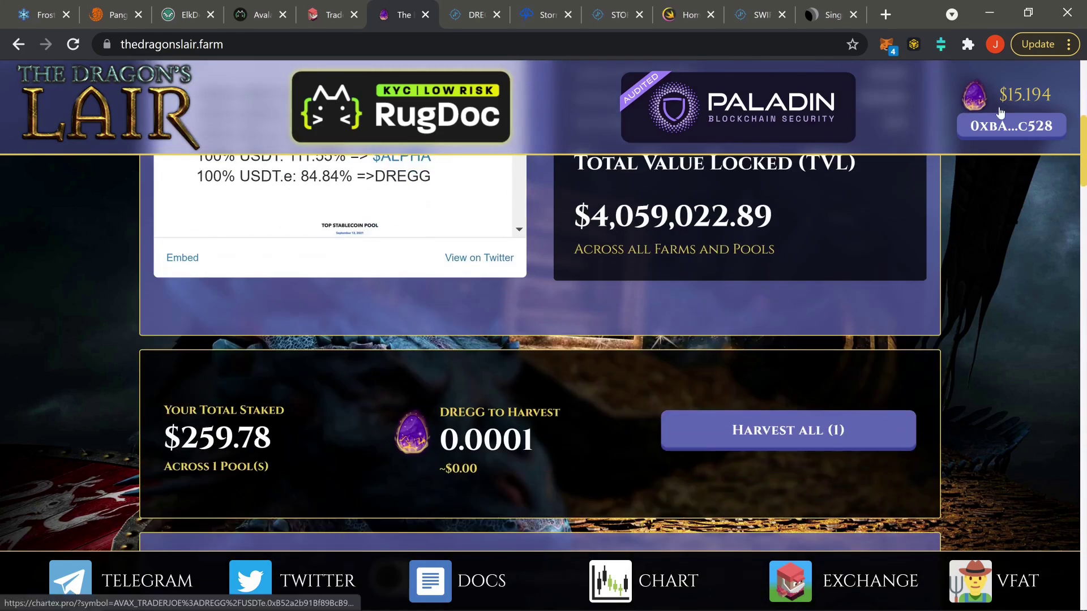
{"action": "scroll", "coordinate": [593, 362], "scroll_direction": "down", "scroll_amount": 2}
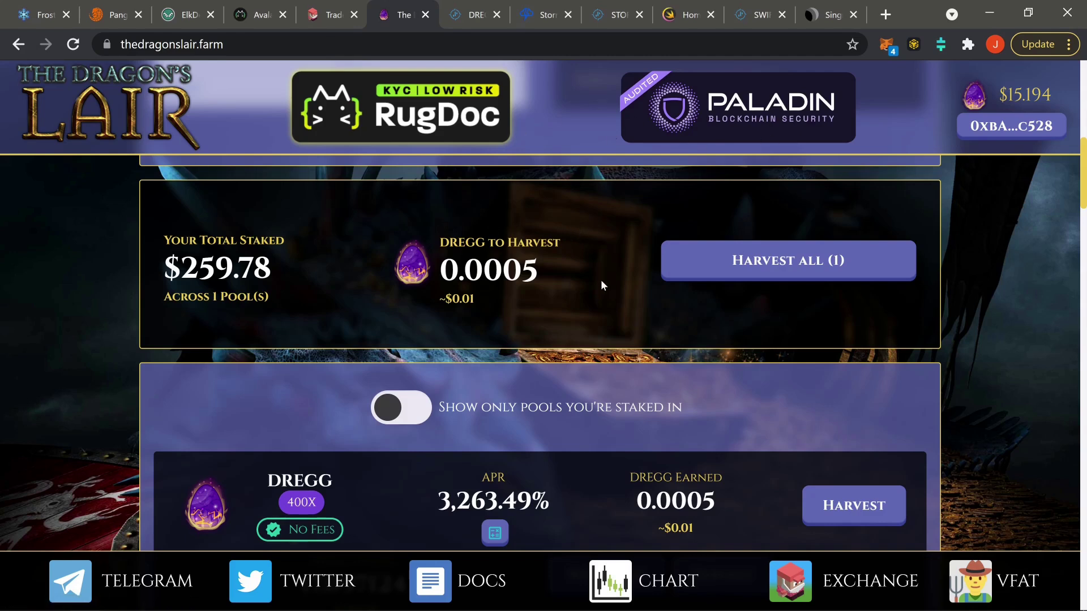
{"action": "scroll", "coordinate": [600, 279], "scroll_direction": "up", "scroll_amount": 8}
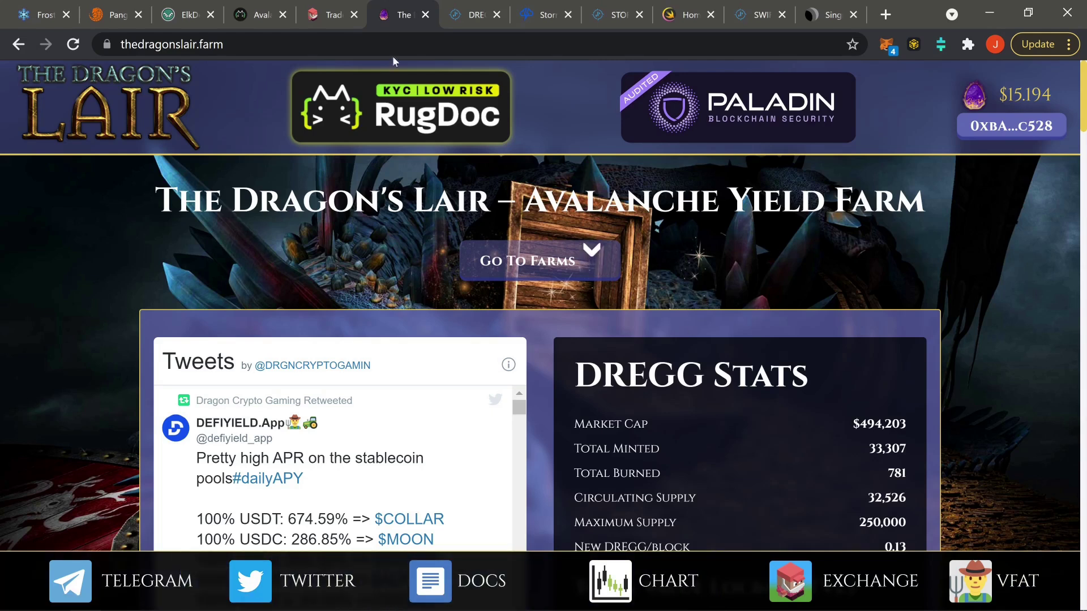
Step: Switch to StormSwap, check the STORM rewards awaiting harvest, and harvest them all with MetaMask approval
{"action": "left_click", "coordinate": [555, 15]}
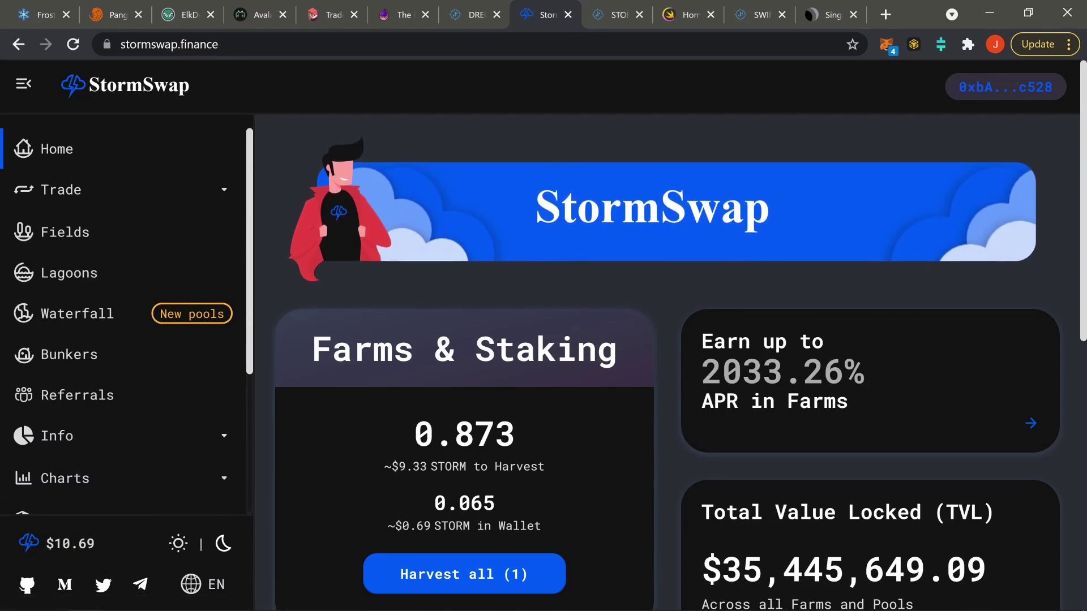
{"action": "scroll", "coordinate": [394, 311], "scroll_direction": "down", "scroll_amount": 3}
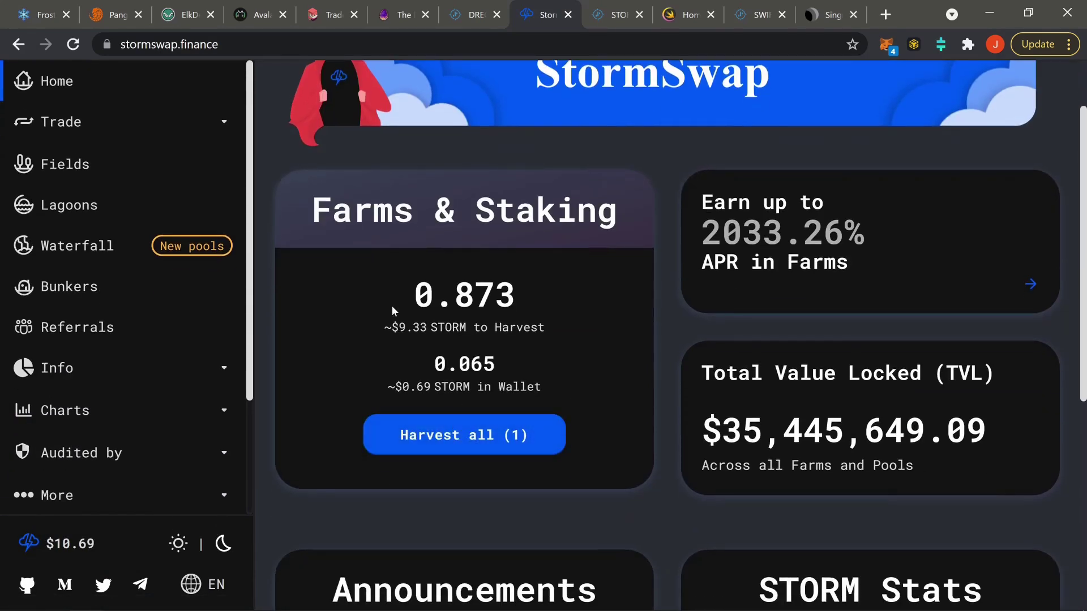
{"action": "left_click_drag", "start_coordinate": [398, 327], "coordinate": [480, 327]}
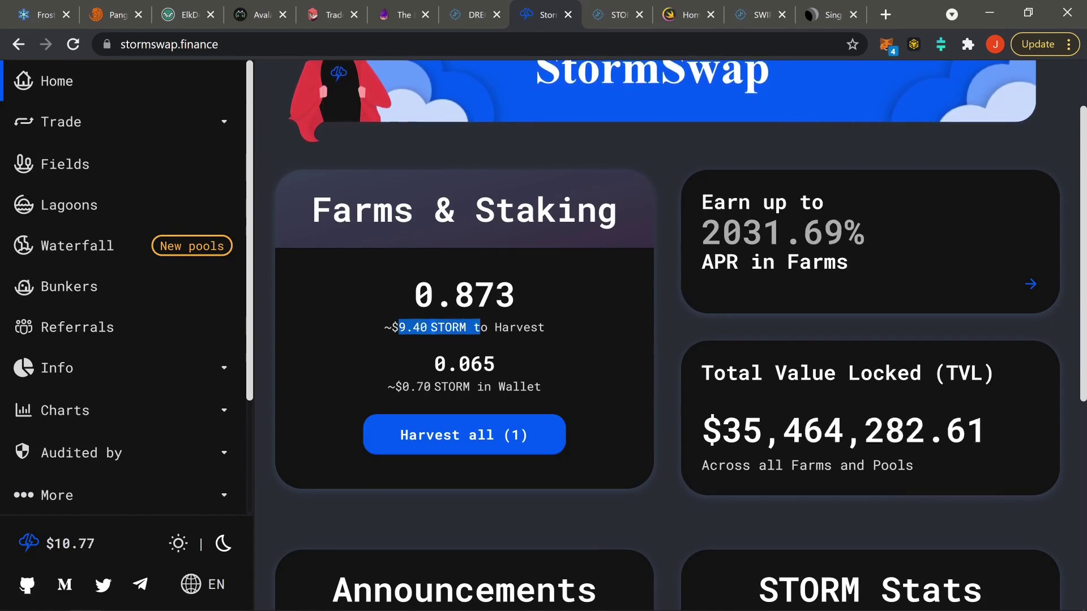
{"action": "left_click", "coordinate": [547, 333]}
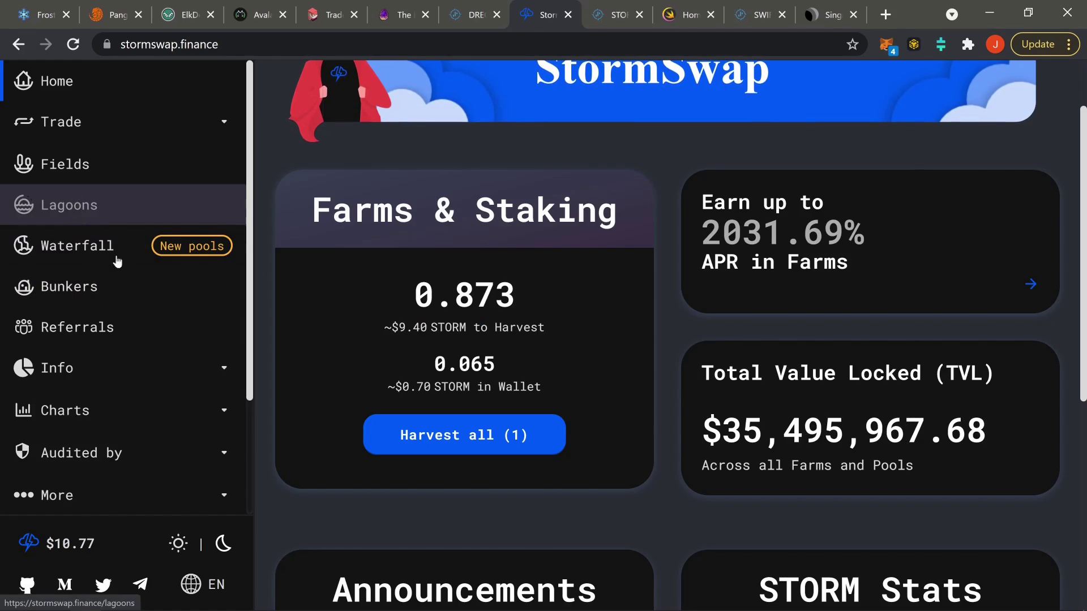
{"action": "left_click", "coordinate": [480, 446]}
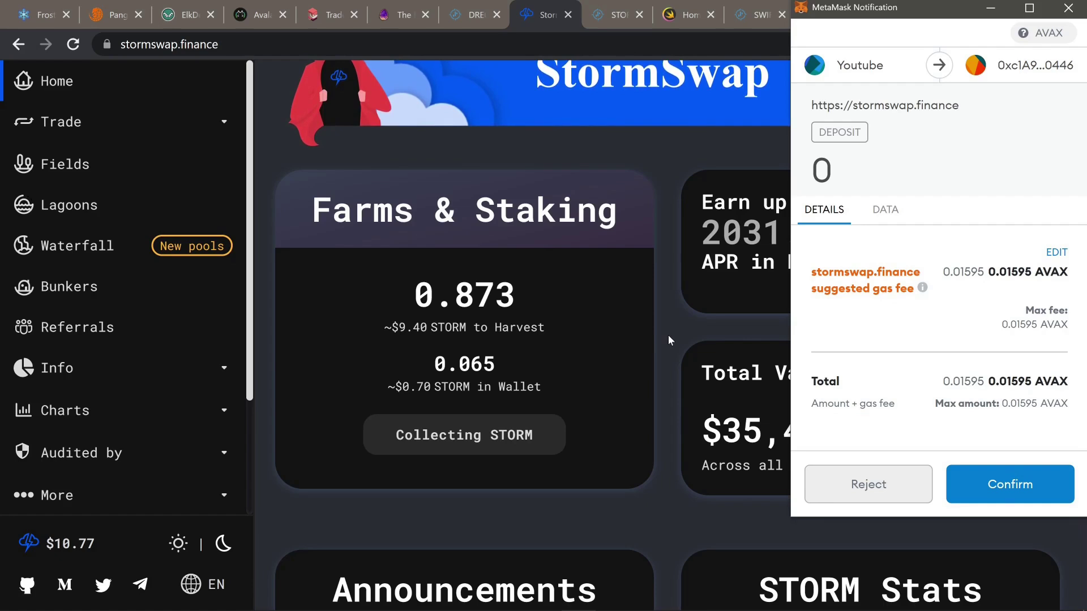
{"action": "left_click", "coordinate": [1035, 501]}
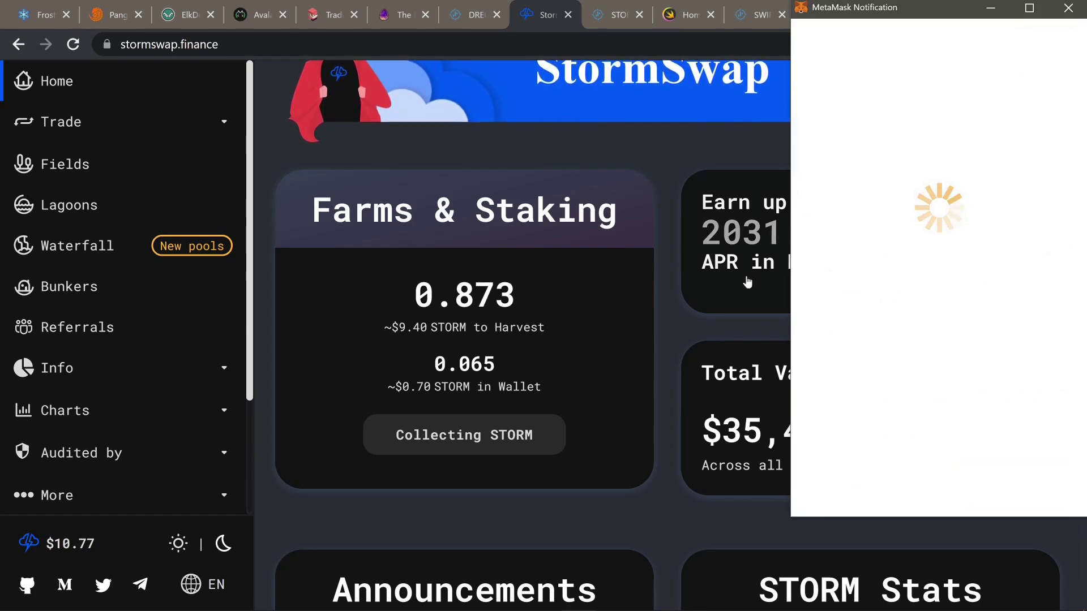
{"action": "left_click", "coordinate": [698, 335]}
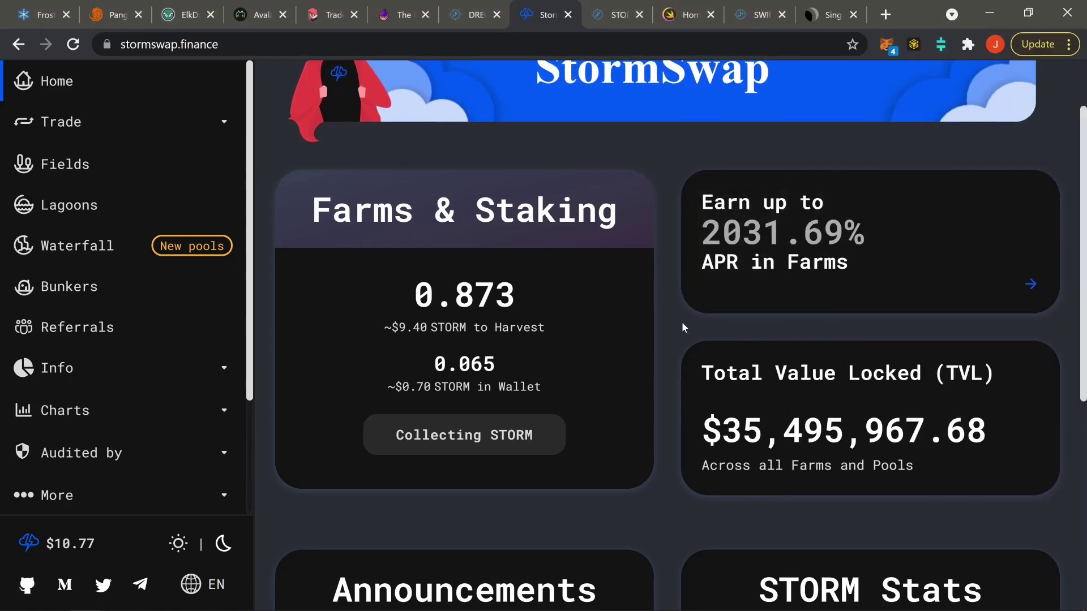
Step: Check the ROI breakdown of the STORM staking pool among StormSwap's Lagoons and close it
{"action": "left_click", "coordinate": [88, 207]}
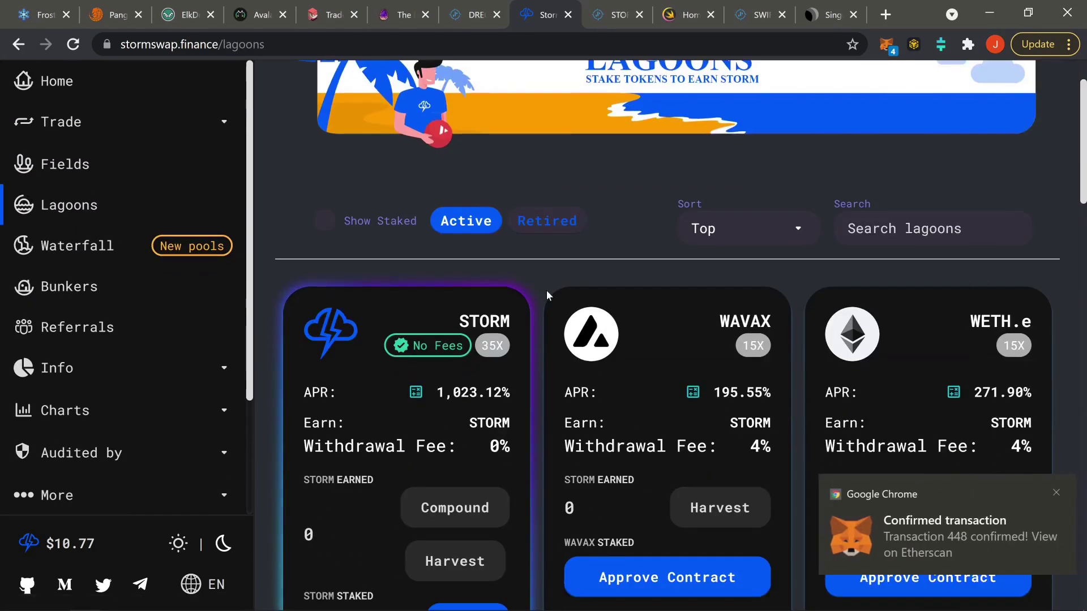
{"action": "scroll", "coordinate": [546, 290], "scroll_direction": "down", "scroll_amount": 3}
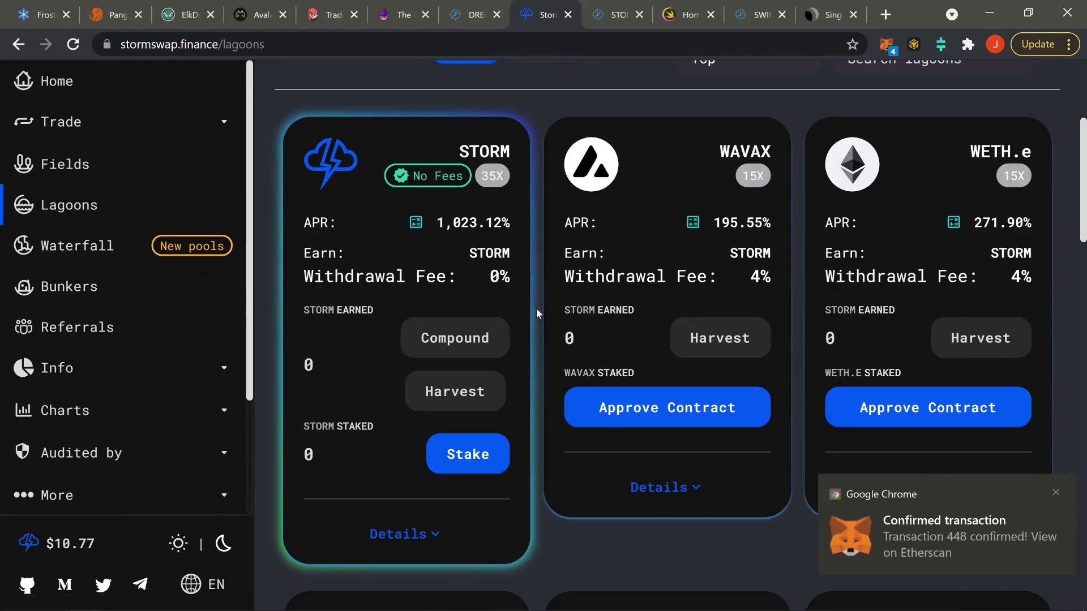
{"action": "left_click", "coordinate": [417, 223]}
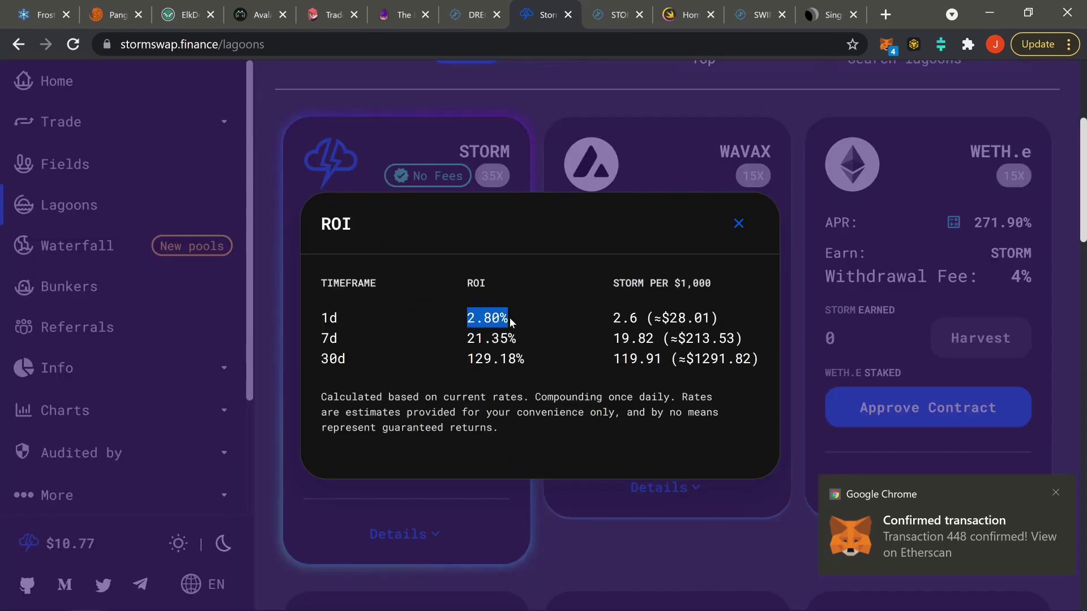
{"action": "left_click", "coordinate": [739, 224]}
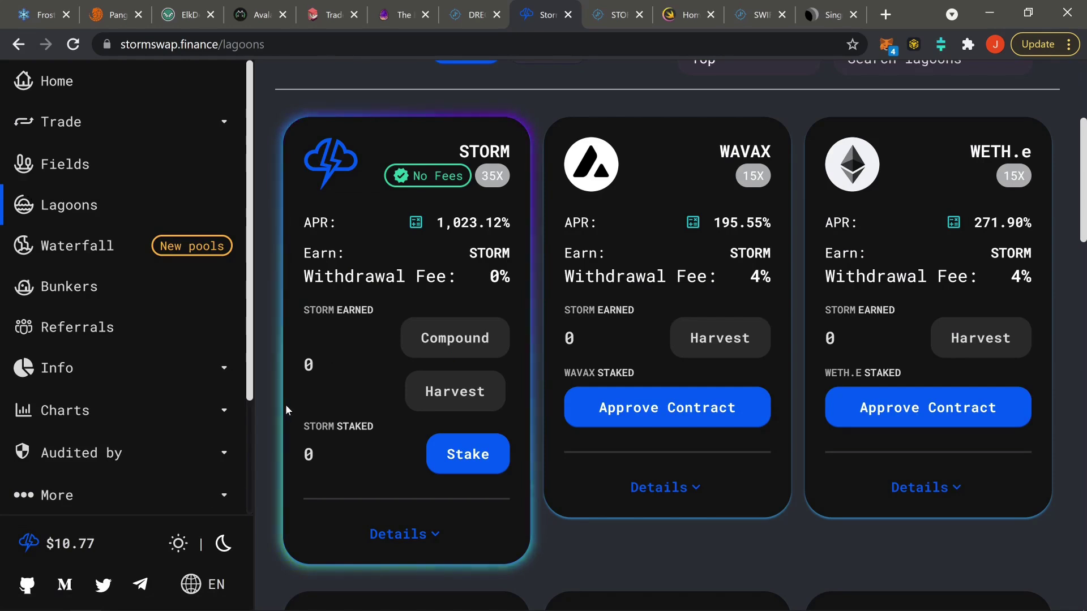
Step: Review StormSwap's Lagoons, comparing the WBTC.e pool's stake, APR and withdrawal fee with the STORM, WAVAX, WETH.e, PNG and USDT.e pools
{"action": "scroll", "coordinate": [285, 405], "scroll_direction": "down", "scroll_amount": 8}
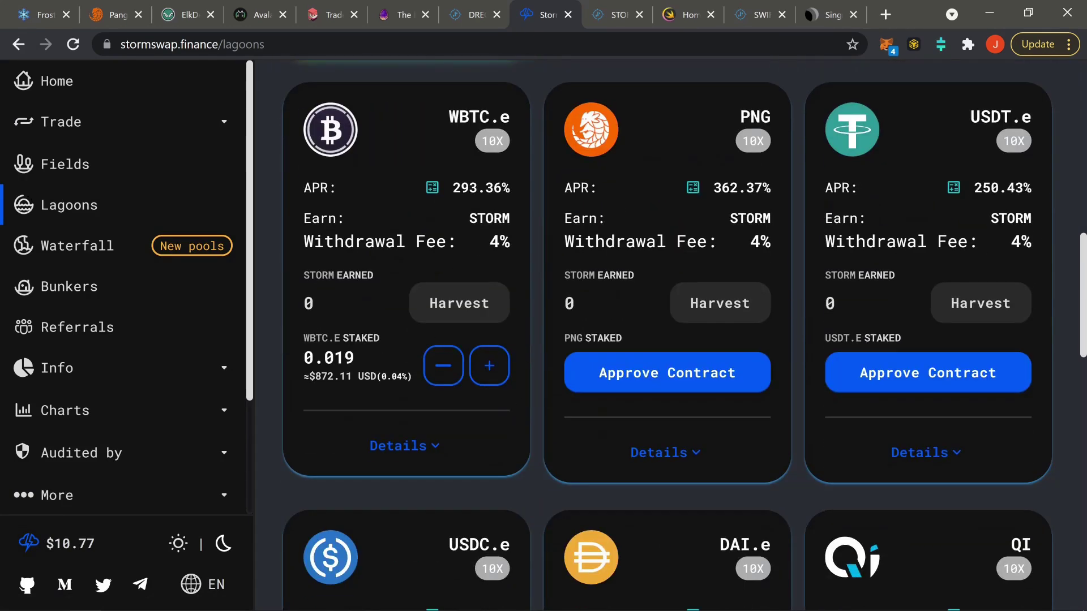
{"action": "double_click", "coordinate": [334, 377]}
{"action": "left_click", "coordinate": [341, 393]}
{"action": "left_click", "coordinate": [361, 395]}
{"action": "scroll", "coordinate": [360, 393], "scroll_direction": "up", "scroll_amount": 10}
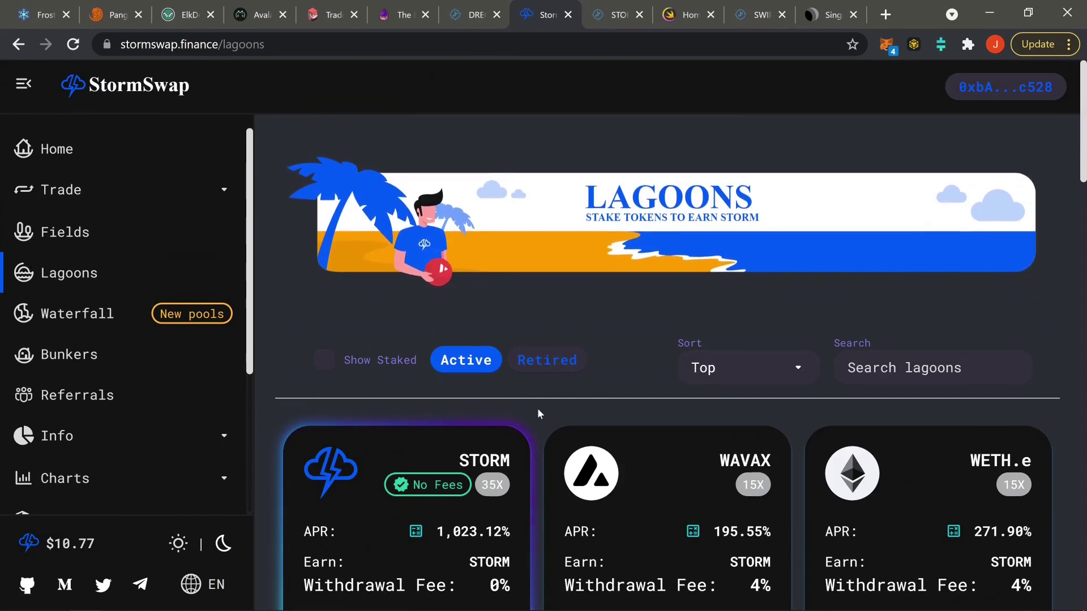
{"action": "scroll", "coordinate": [538, 409], "scroll_direction": "down", "scroll_amount": 10}
{"action": "scroll", "coordinate": [538, 408], "scroll_direction": "down", "scroll_amount": 3}
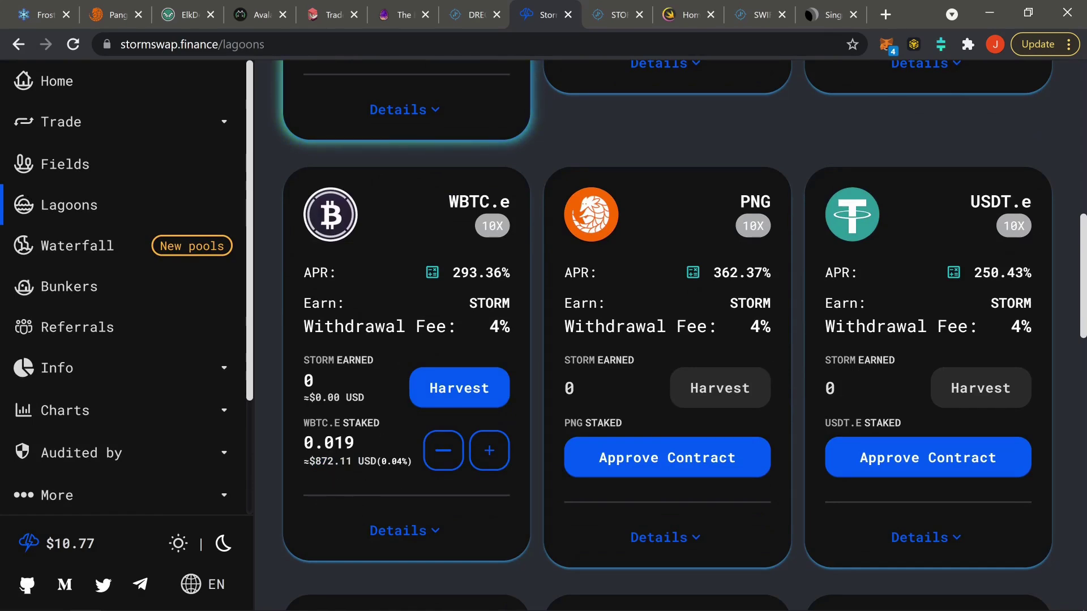
{"action": "left_click", "coordinate": [518, 323]}
{"action": "scroll", "coordinate": [532, 376], "scroll_direction": "up", "scroll_amount": 12}
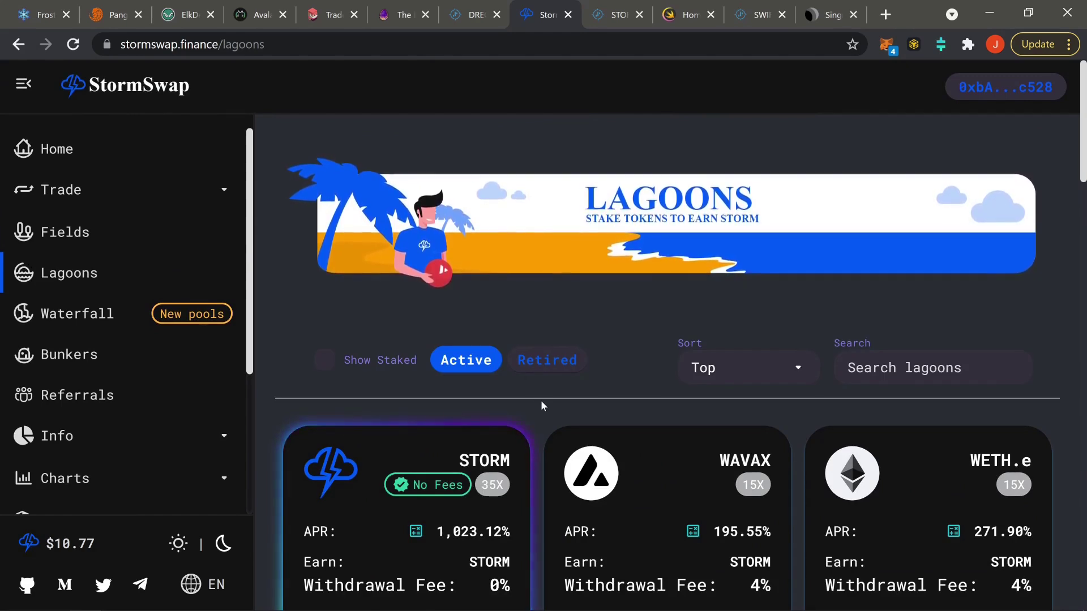
Step: Stake the maximum available 0.937241420822115684 STORM in the STORM lagoon and approve the deposit in MetaMask
{"action": "scroll", "coordinate": [542, 405], "scroll_direction": "down", "scroll_amount": 7}
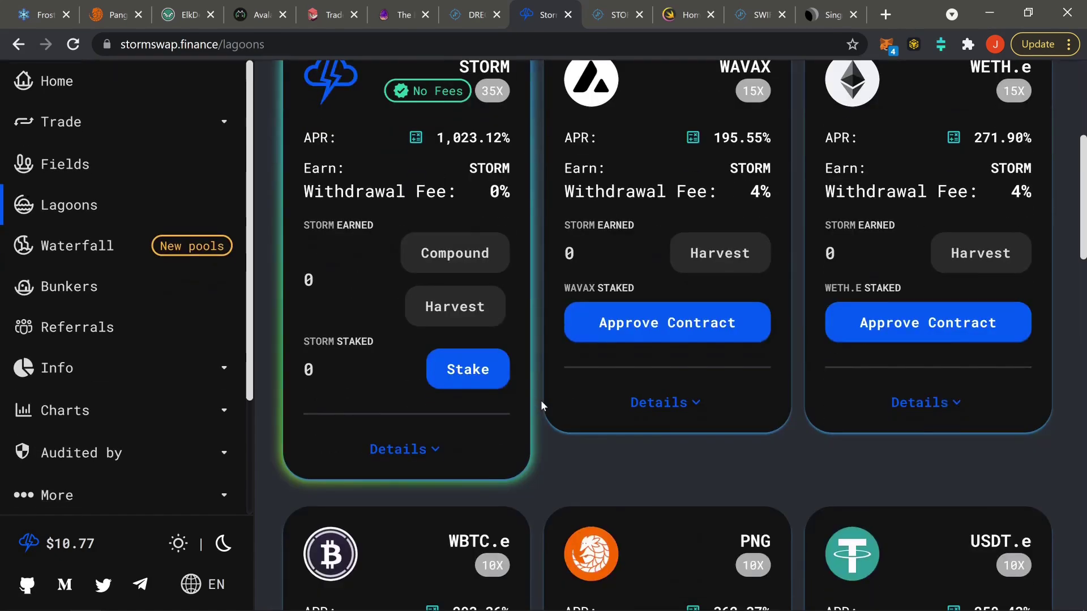
{"action": "left_click", "coordinate": [468, 369]}
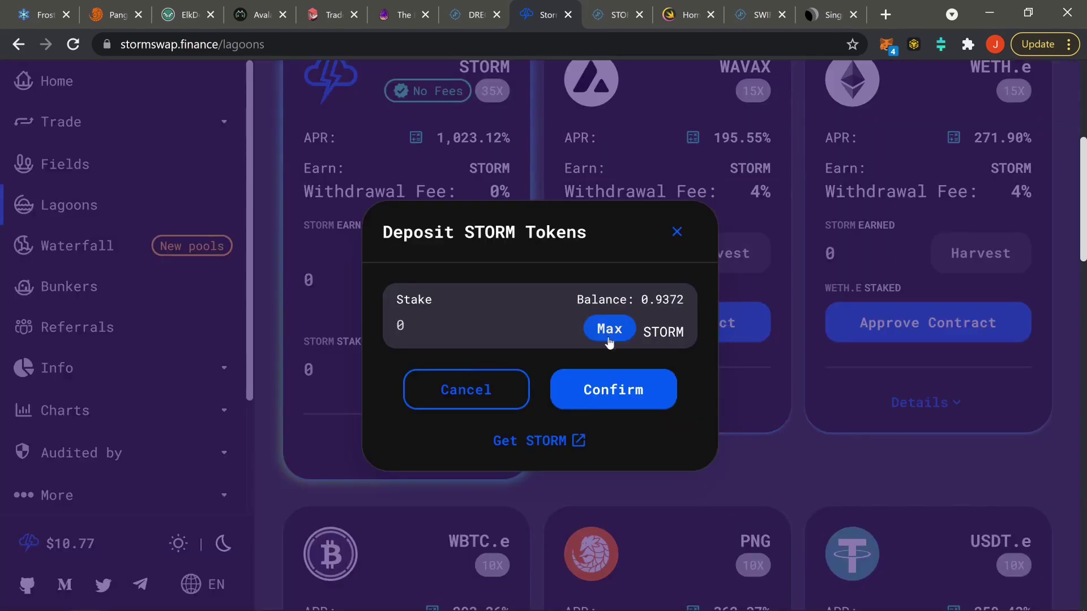
{"action": "left_click", "coordinate": [628, 381]}
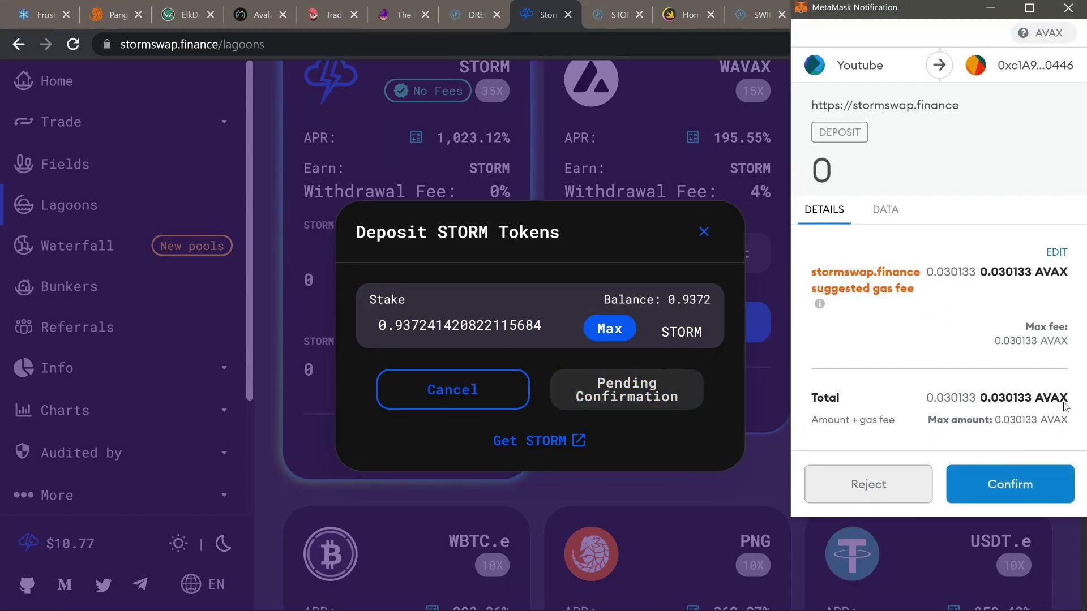
{"action": "left_click", "coordinate": [1009, 485]}
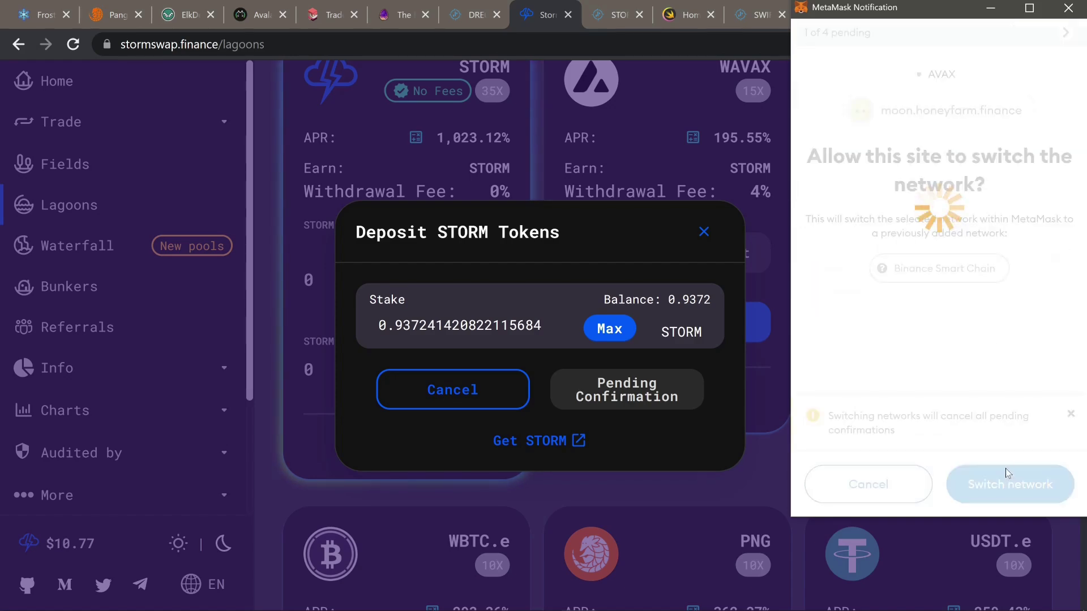
{"action": "left_click", "coordinate": [1004, 470]}
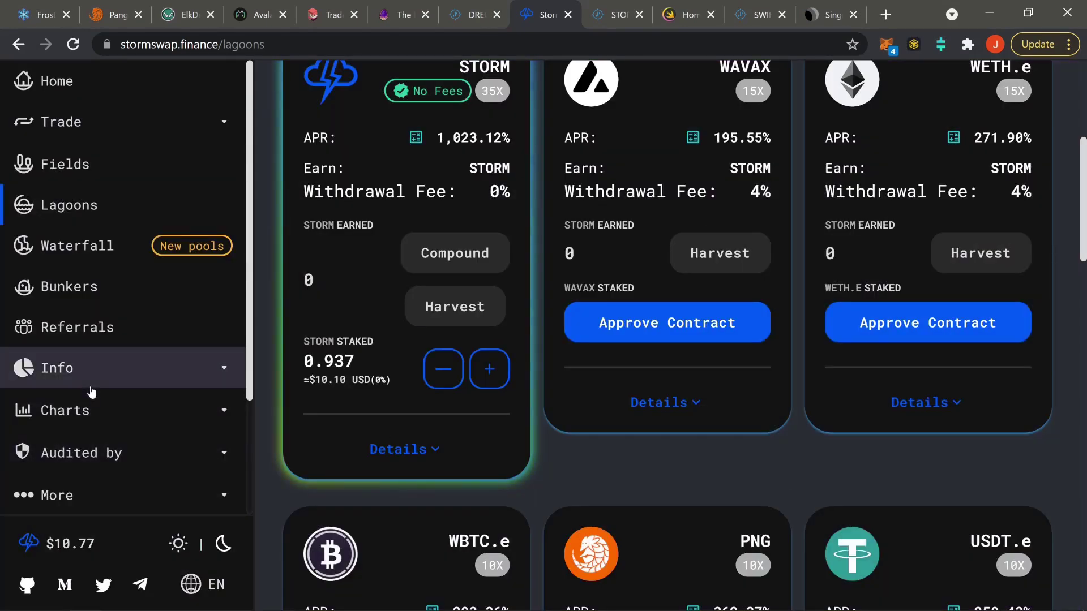
Step: Look through StormSwap's additional resource links, including docs and blog, and return to its home page
{"action": "scroll", "coordinate": [92, 393], "scroll_direction": "down", "scroll_amount": 3}
{"action": "left_click", "coordinate": [104, 350]}
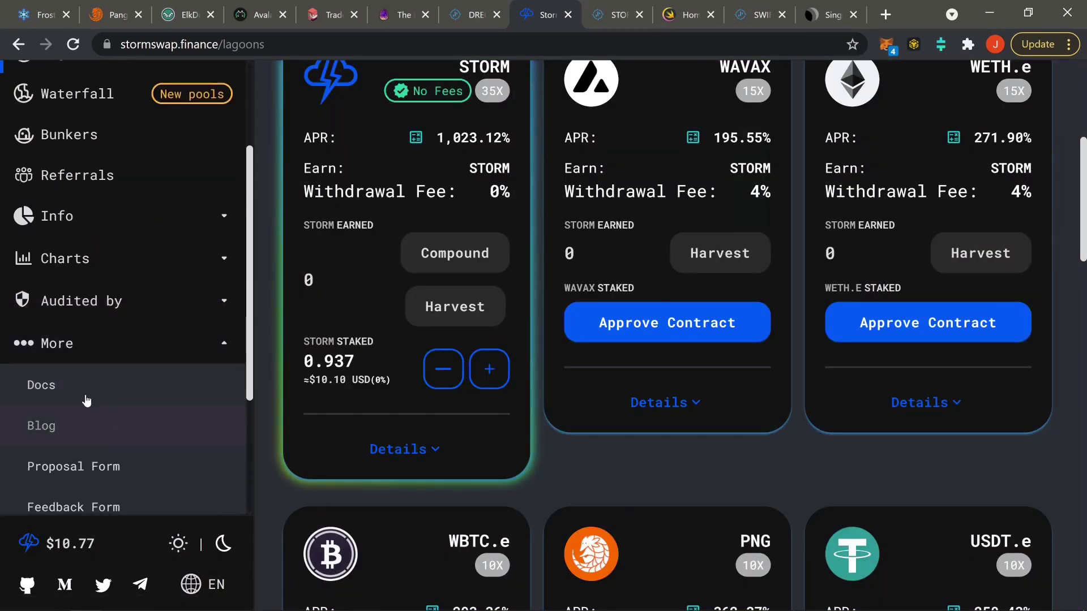
{"action": "scroll", "coordinate": [114, 388], "scroll_direction": "up", "scroll_amount": 3}
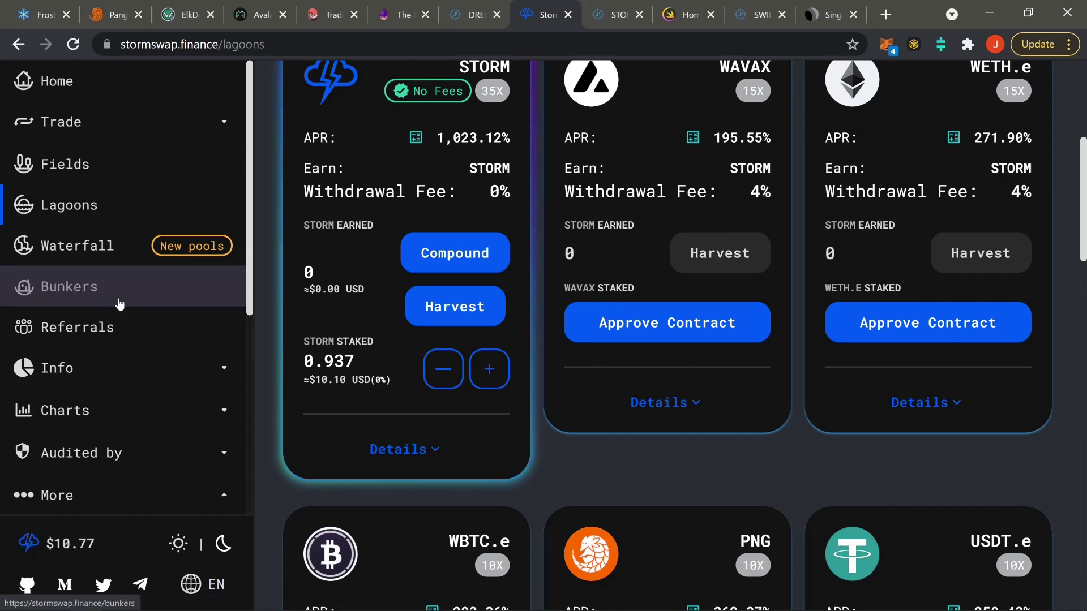
{"action": "scroll", "coordinate": [117, 304], "scroll_direction": "up", "scroll_amount": 7}
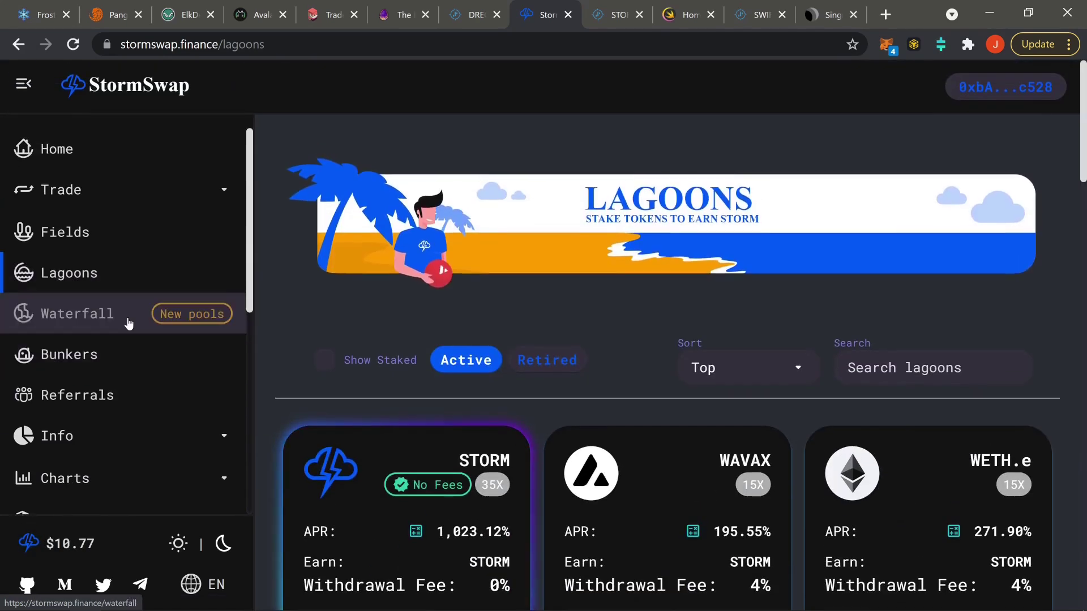
{"action": "left_click", "coordinate": [45, 147]}
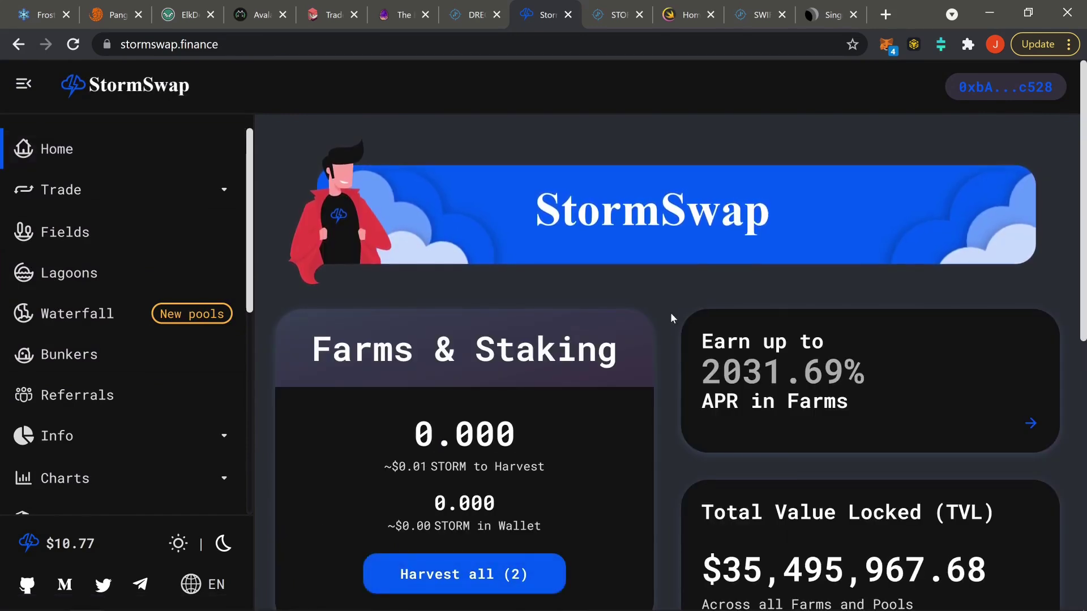
Step: Switch to Swift Finance and check the farm's introduction, SWIFT price and farming start date
{"action": "left_click", "coordinate": [683, 8]}
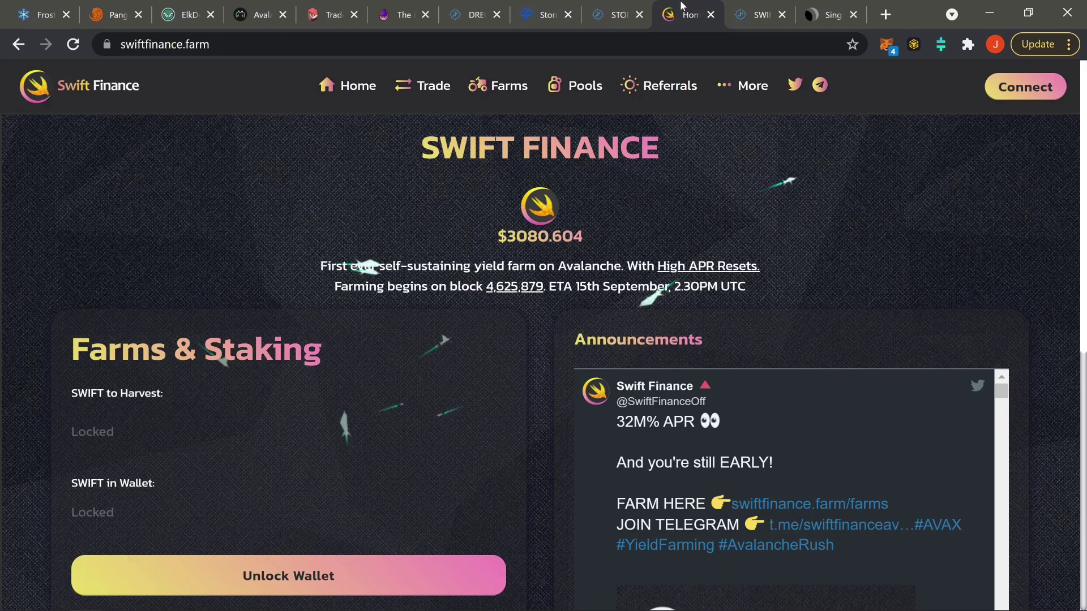
{"action": "left_click_drag", "start_coordinate": [433, 148], "coordinate": [593, 185]}
{"action": "left_click", "coordinate": [606, 219]}
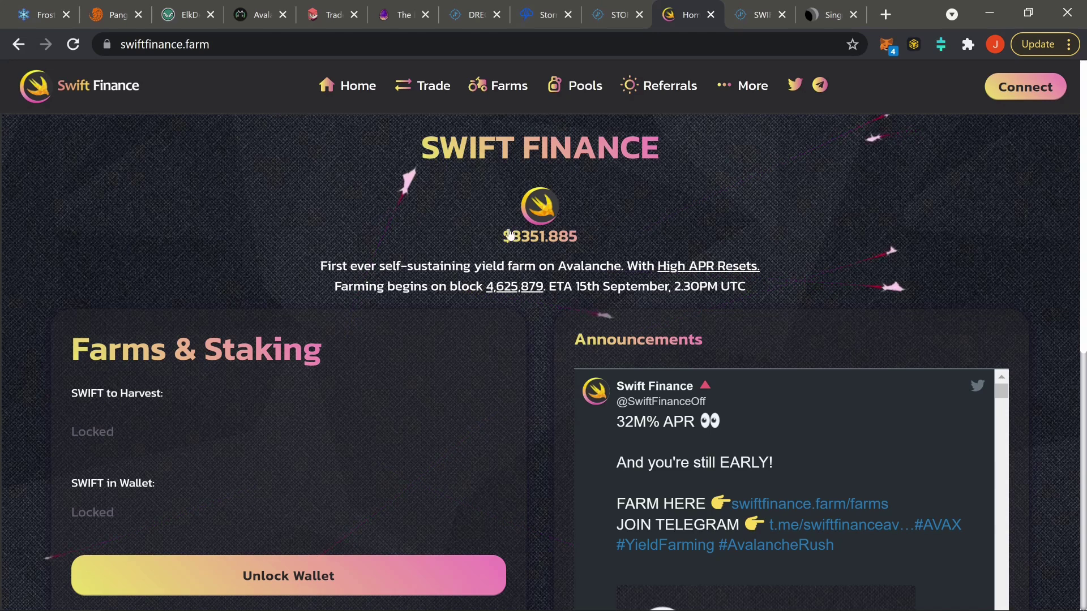
Step: Switch to the SWIFT/WAVAX chart on ChartEx and examine the token's price history from launch to the latest candles
{"action": "left_click", "coordinate": [755, 14]}
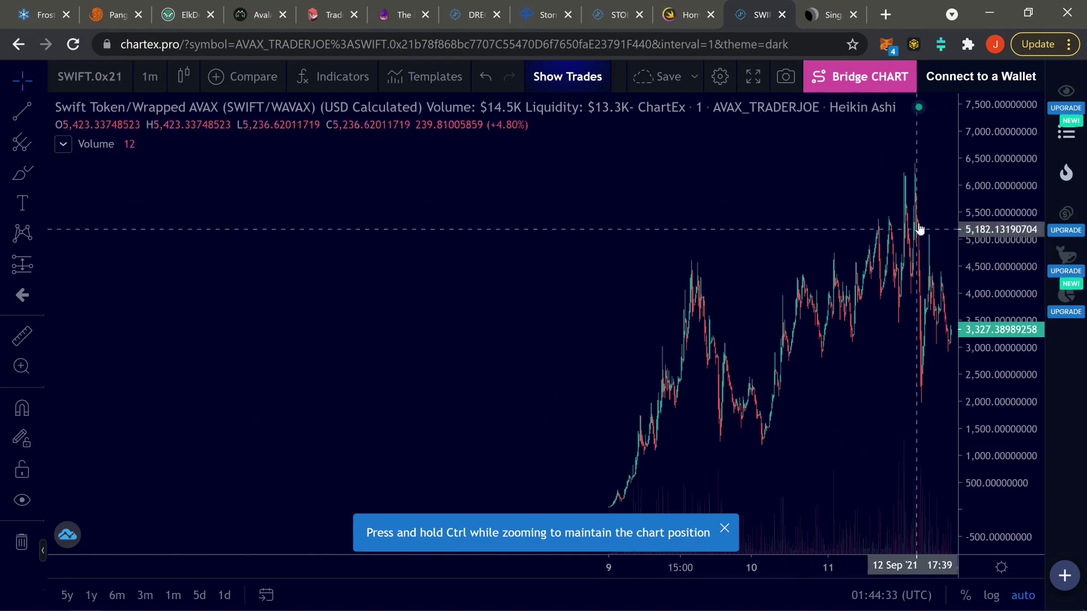
{"action": "left_click_drag", "start_coordinate": [918, 301], "coordinate": [724, 302]}
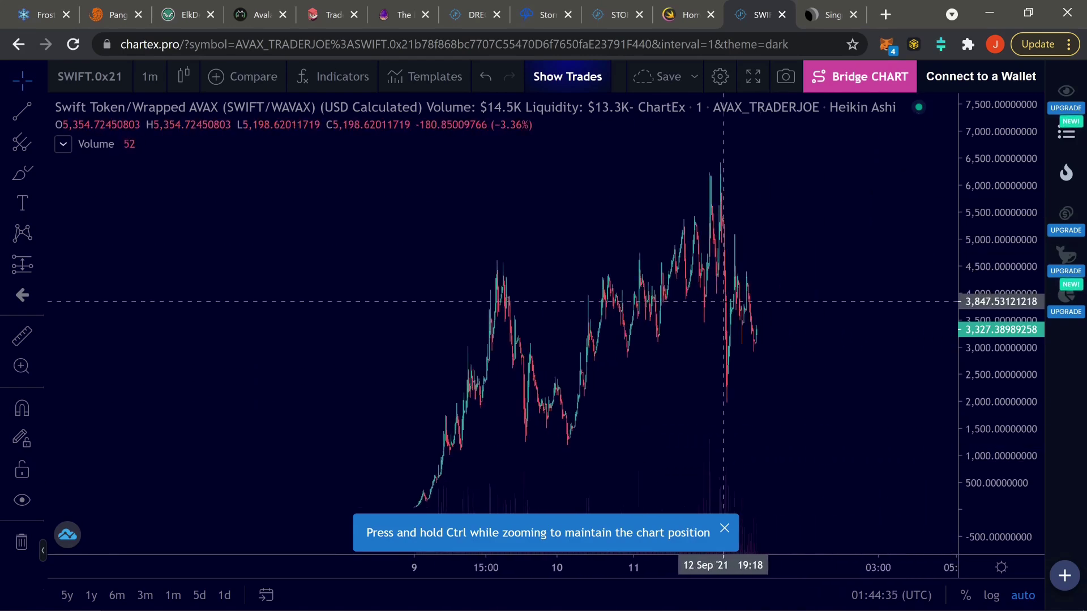
{"action": "scroll", "coordinate": [724, 302], "scroll_direction": "up", "scroll_amount": 8}
{"action": "scroll", "coordinate": [724, 301], "scroll_direction": "left", "scroll_amount": 10}
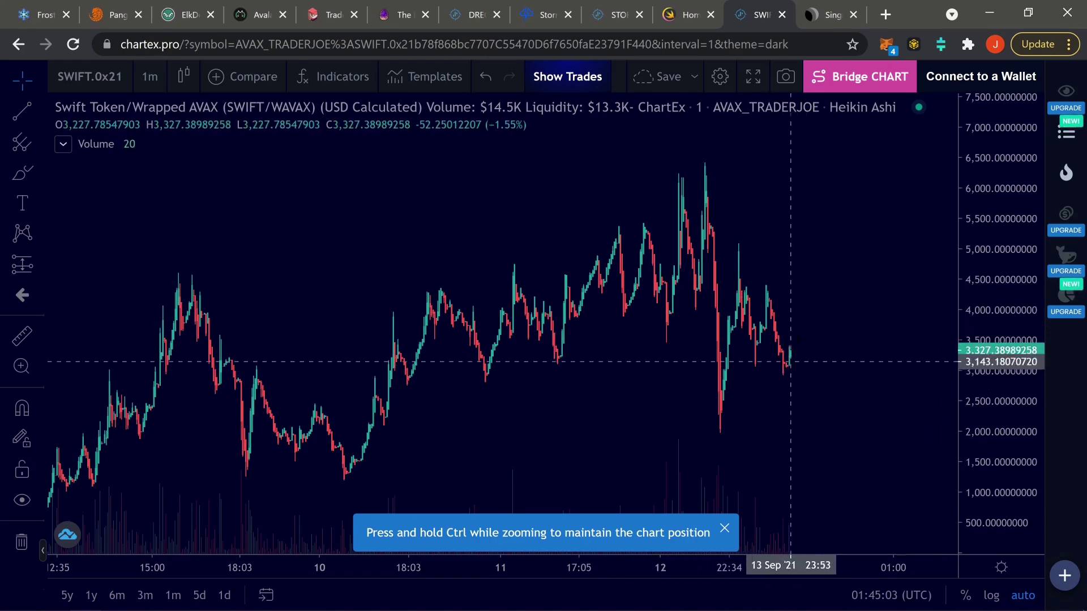
{"action": "left_click_drag", "start_coordinate": [553, 375], "coordinate": [725, 391]}
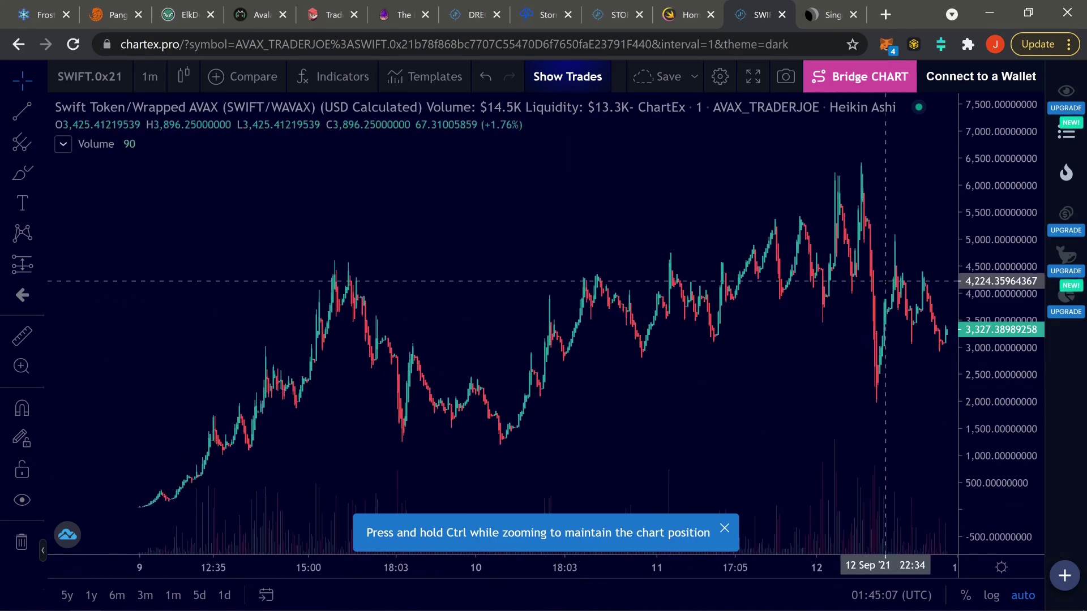
Step: Return to Swift Finance and review its Farms & Staking, announcements, pools and lotteries sections
{"action": "left_click", "coordinate": [690, 20]}
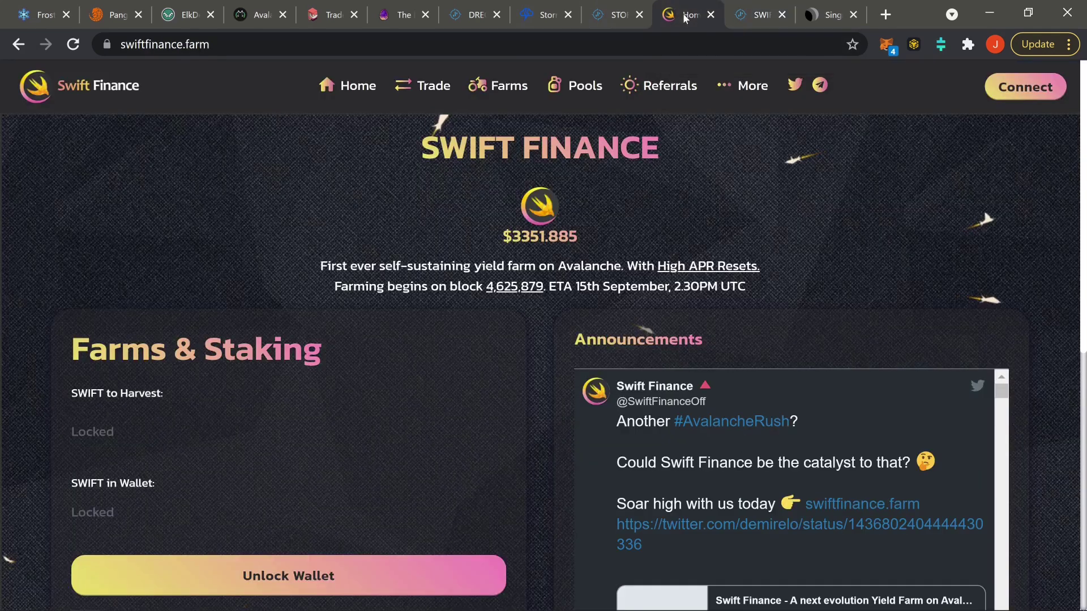
{"action": "scroll", "coordinate": [541, 342], "scroll_direction": "down", "scroll_amount": 4}
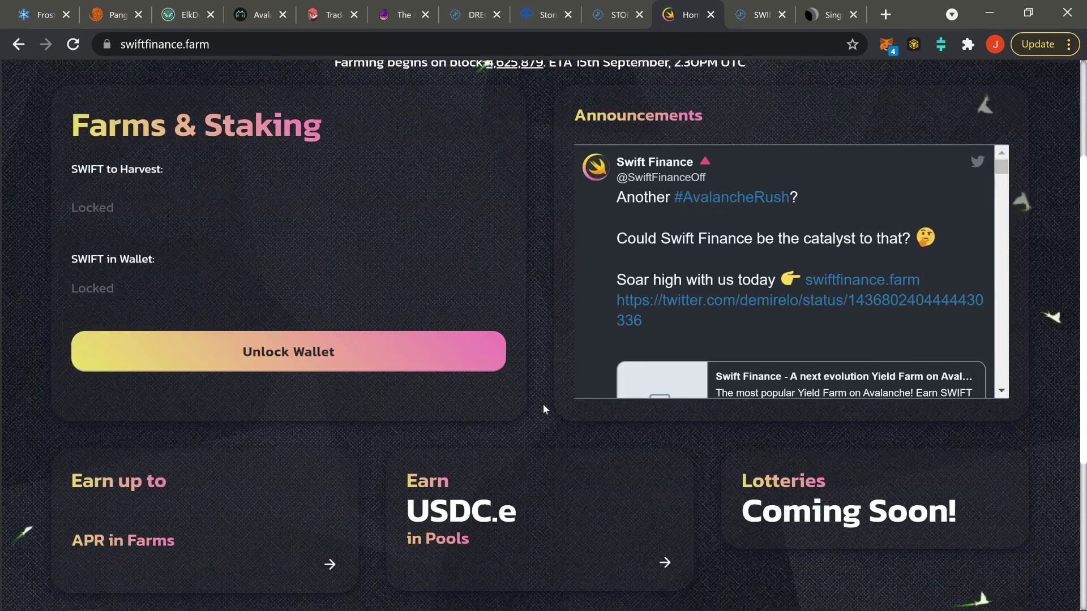
{"action": "scroll", "coordinate": [545, 420], "scroll_direction": "up", "scroll_amount": 4}
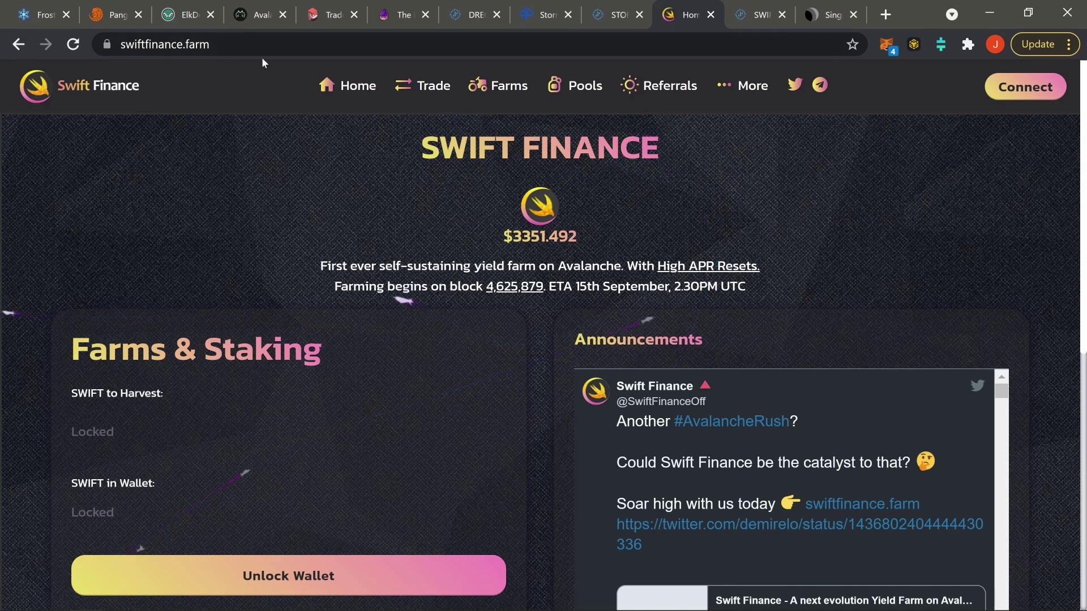
Step: Switch to RugDoc's Avalanche listing, look over the CryptoYieldFocus review and site resources, and go back to Swift Finance
{"action": "left_click", "coordinate": [245, 12]}
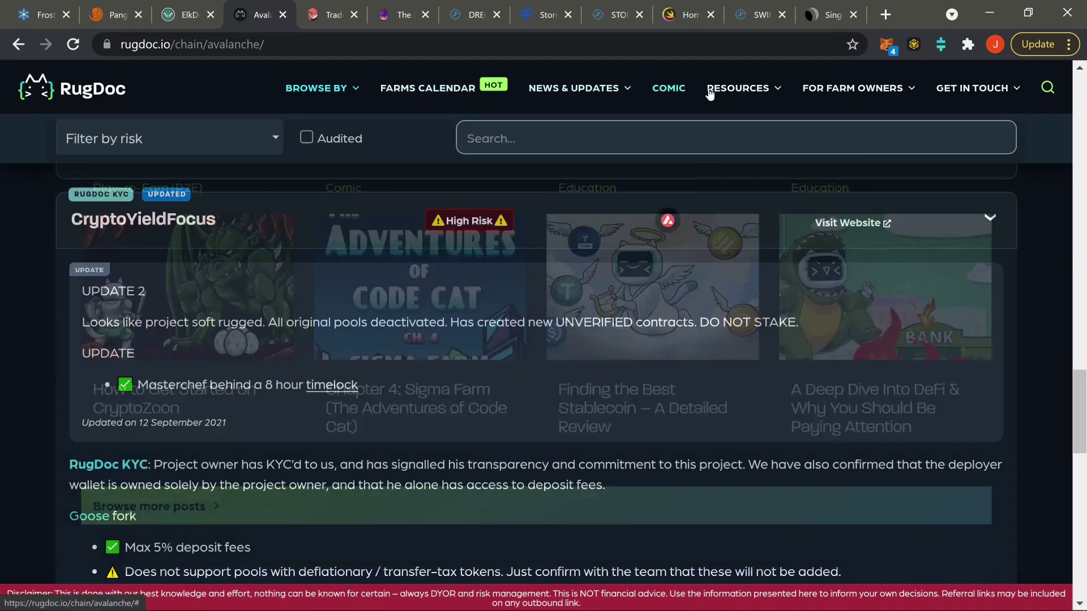
{"action": "mouse_move", "coordinate": [723, 92]}
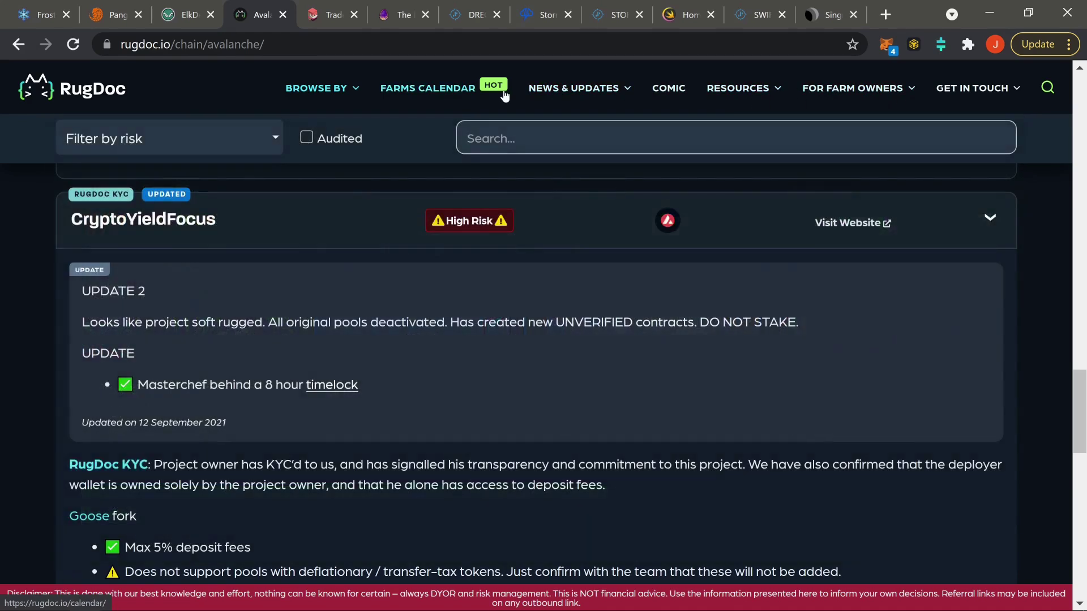
{"action": "mouse_move", "coordinate": [585, 104]}
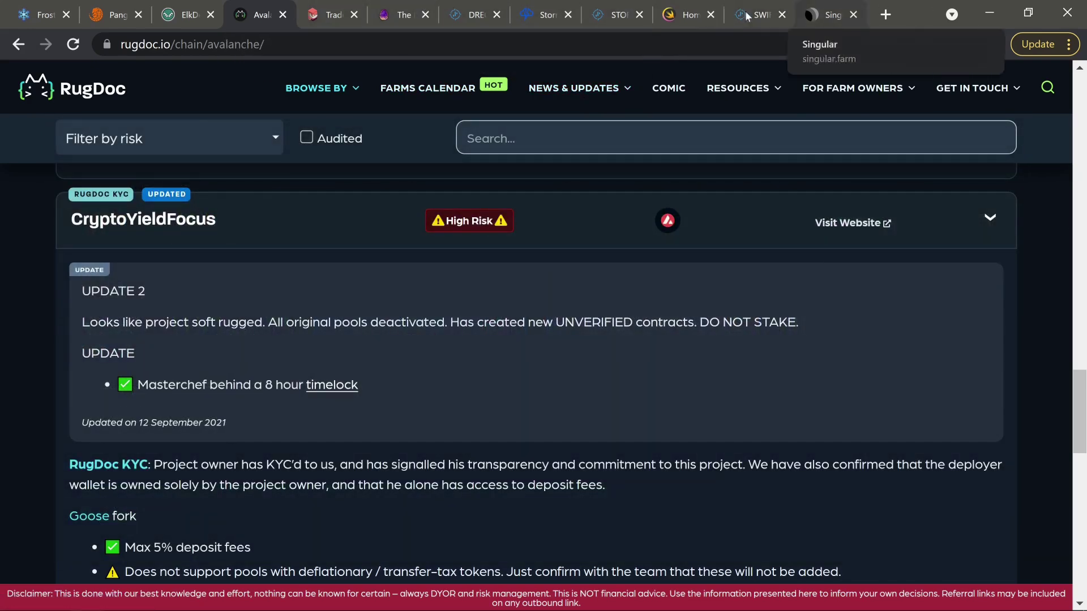
{"action": "left_click", "coordinate": [683, 15]}
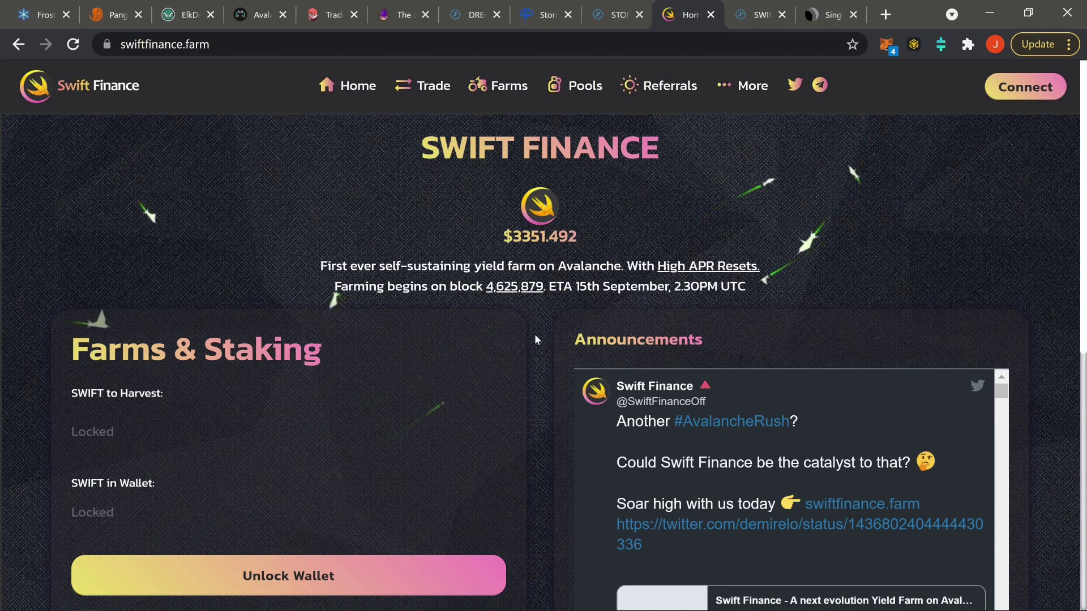
Step: Switch to StormSwap's Lagoons and check the staked amounts, earned rewards and APR of the STORM and WBTC.e pools
{"action": "left_click", "coordinate": [546, 15]}
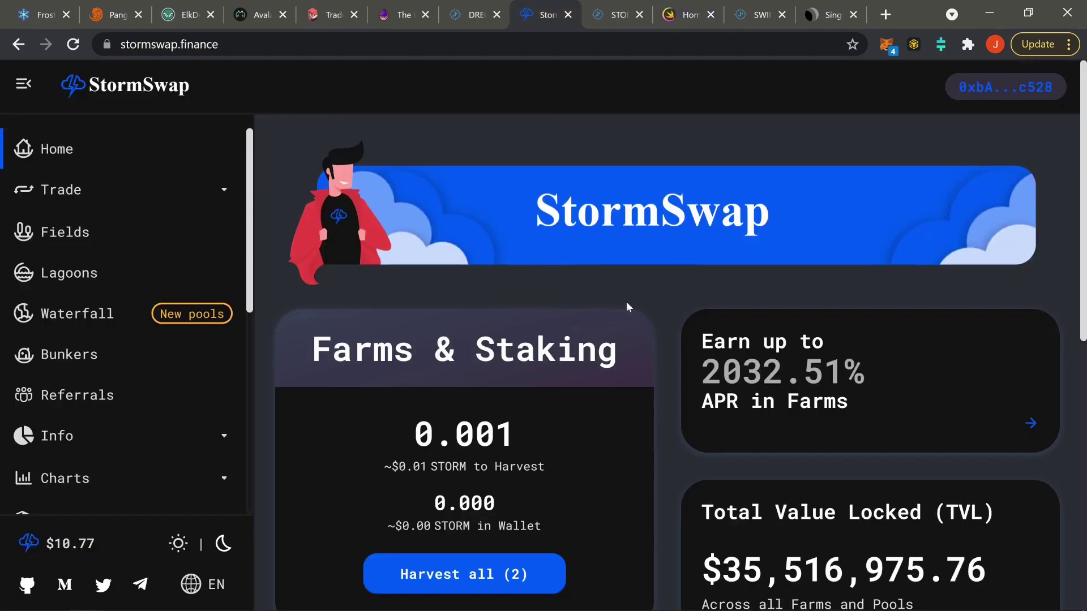
{"action": "left_click", "coordinate": [31, 277]}
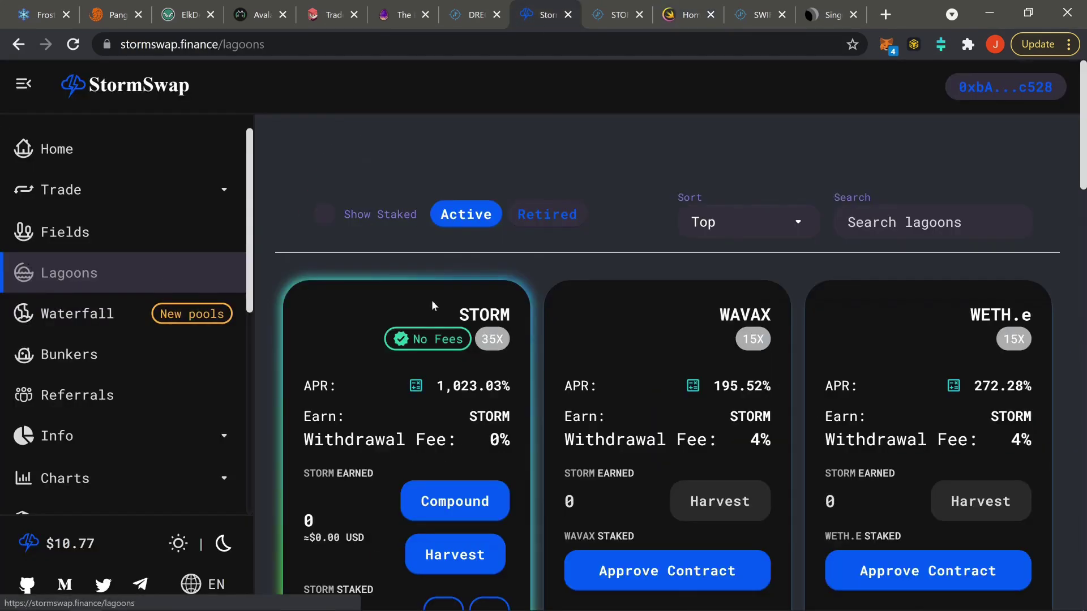
{"action": "scroll", "coordinate": [562, 375], "scroll_direction": "down", "scroll_amount": 8}
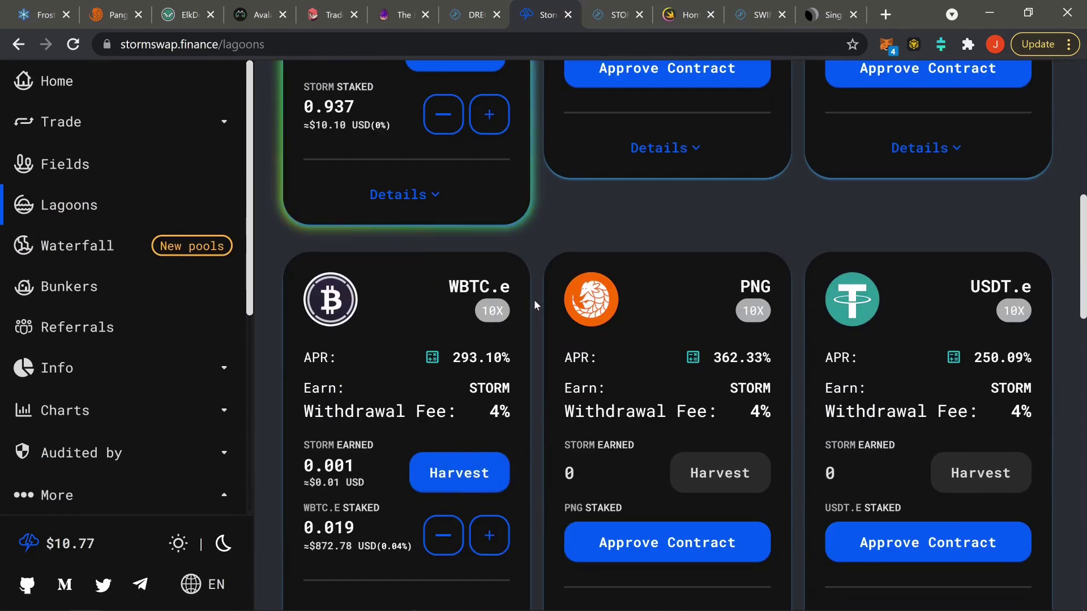
{"action": "scroll", "coordinate": [535, 300], "scroll_direction": "up", "scroll_amount": 5}
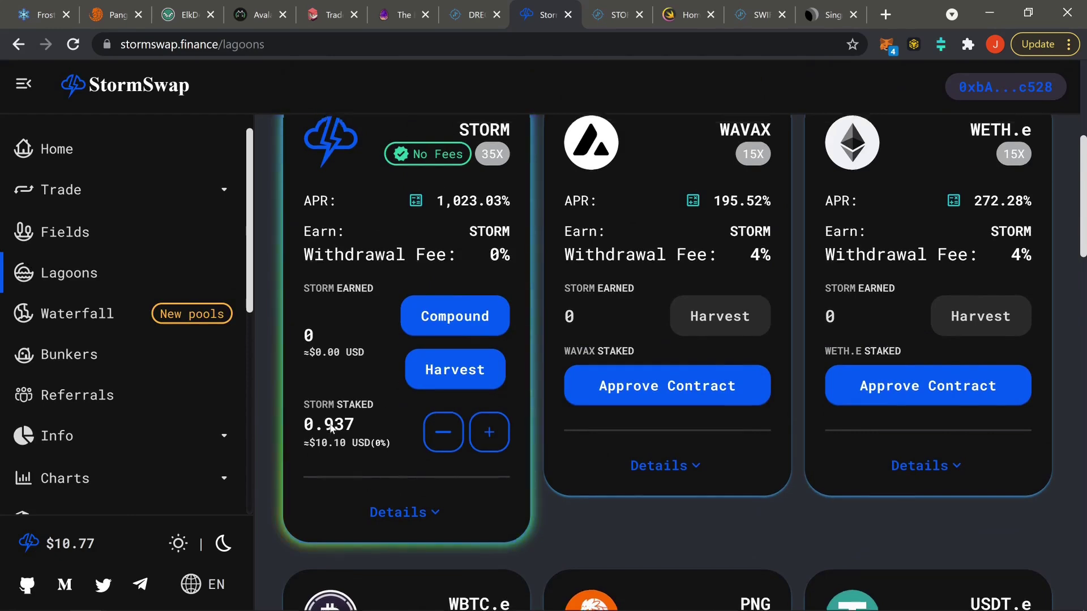
{"action": "scroll", "coordinate": [332, 428], "scroll_direction": "up", "scroll_amount": 1}
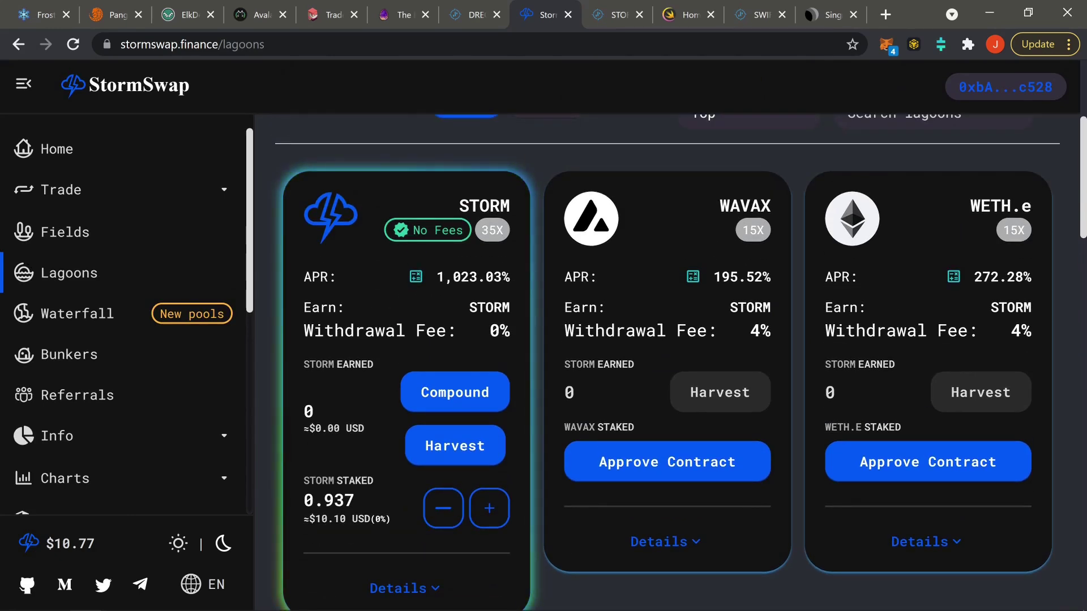
{"action": "left_click_drag", "start_coordinate": [459, 204], "coordinate": [462, 200]}
{"action": "left_click", "coordinate": [480, 214]}
{"action": "scroll", "coordinate": [793, 544], "scroll_direction": "down", "scroll_amount": 8}
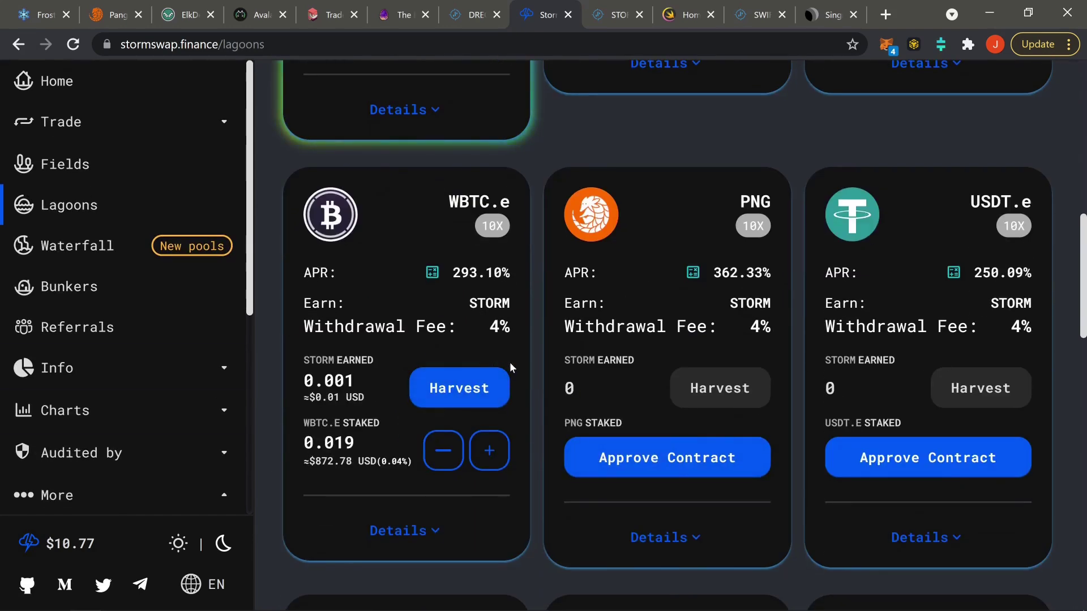
{"action": "scroll", "coordinate": [512, 362], "scroll_direction": "up", "scroll_amount": 10}
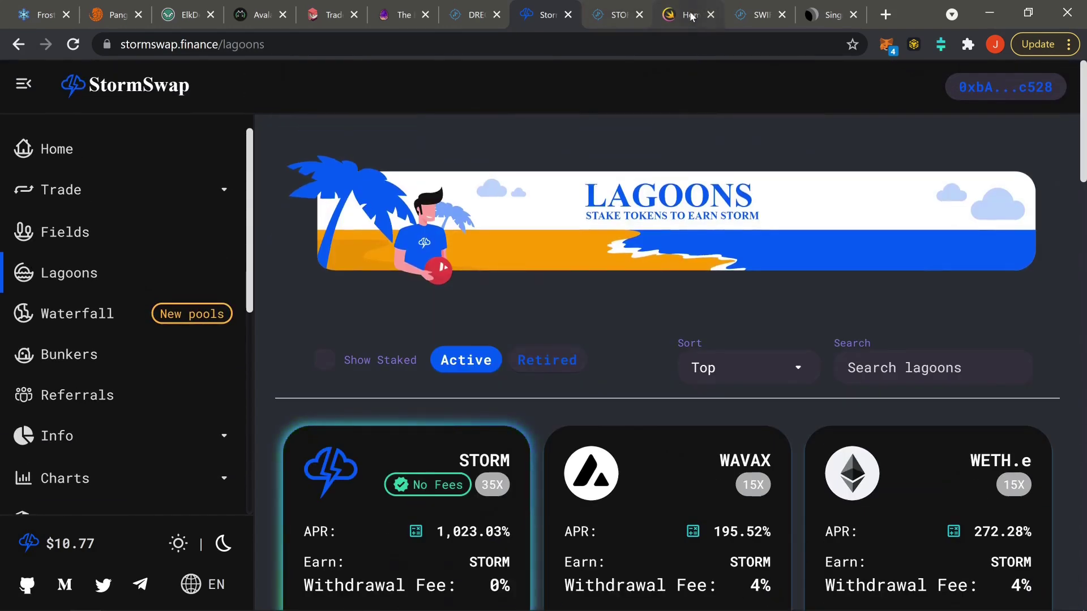
Step: Revisit the Swift Finance home page and switch to the Singular farm site
{"action": "left_click", "coordinate": [691, 17]}
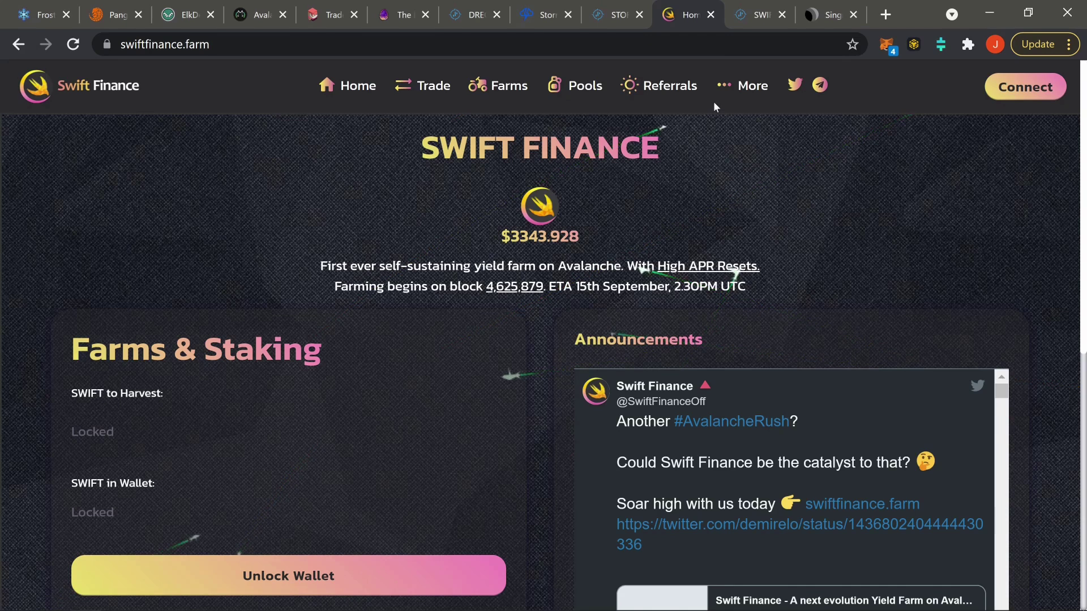
{"action": "left_click", "coordinate": [823, 14]}
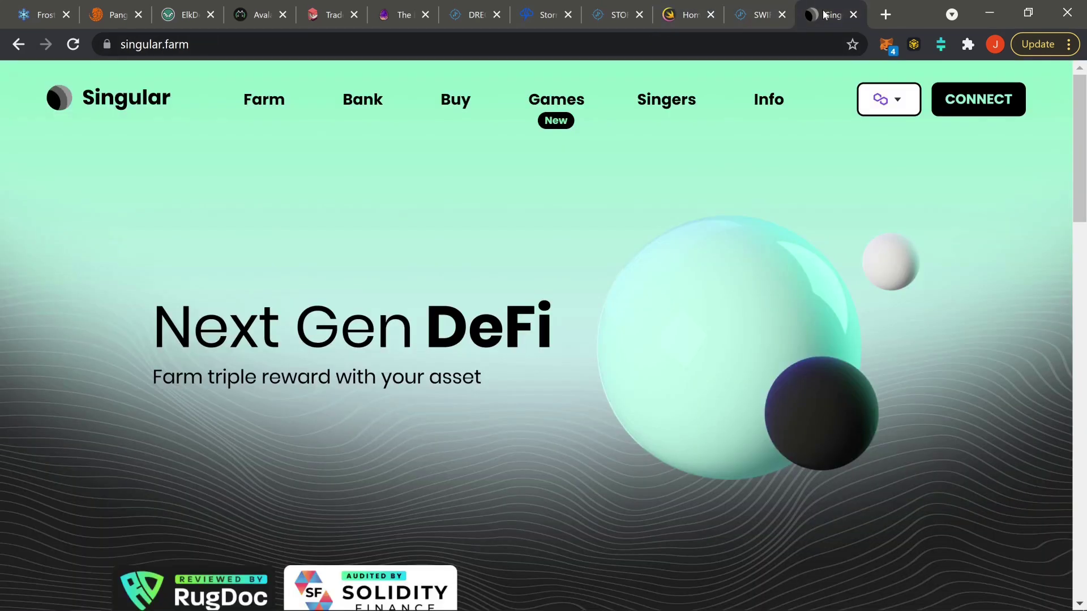
Step: Look over Singular's next-week USDC and BUSD rewards, the AVAX launching countdown and the Polygon stats
{"action": "scroll", "coordinate": [588, 315], "scroll_direction": "down", "scroll_amount": 12}
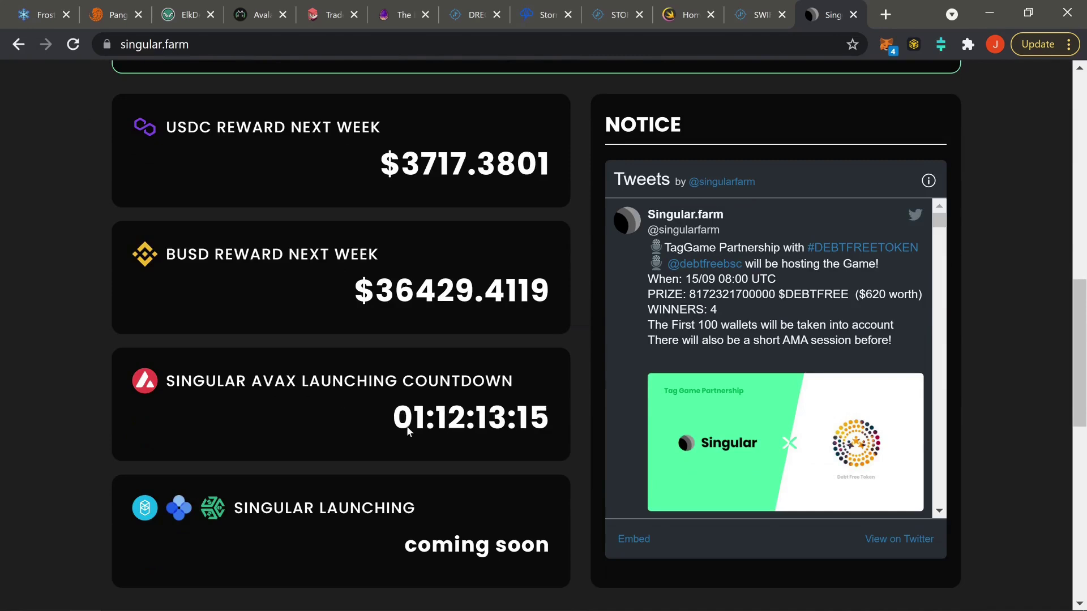
{"action": "left_click_drag", "start_coordinate": [416, 418], "coordinate": [561, 431]}
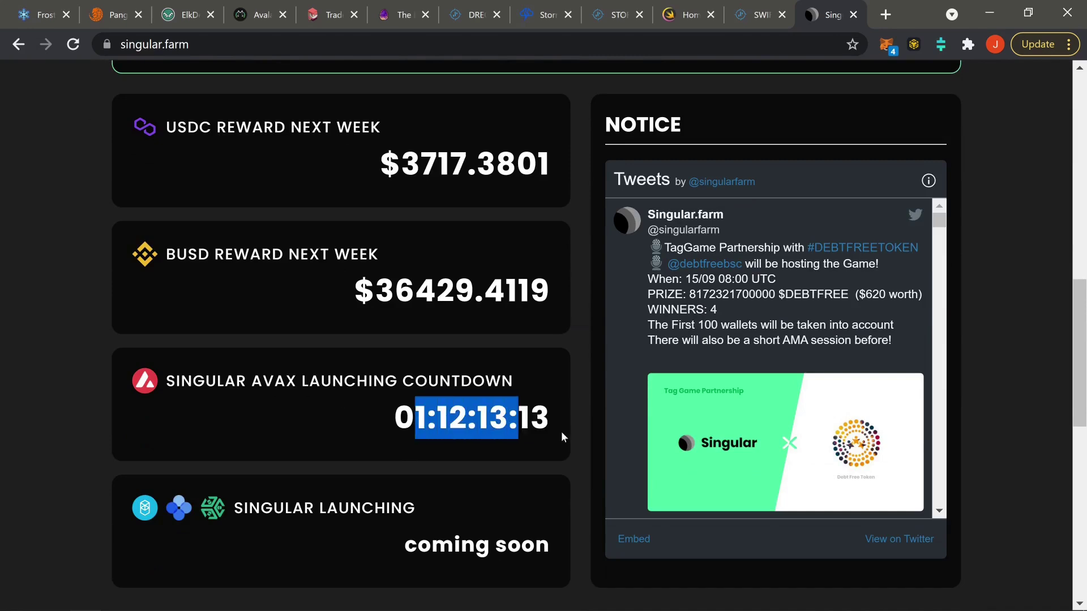
{"action": "left_click", "coordinate": [456, 448]}
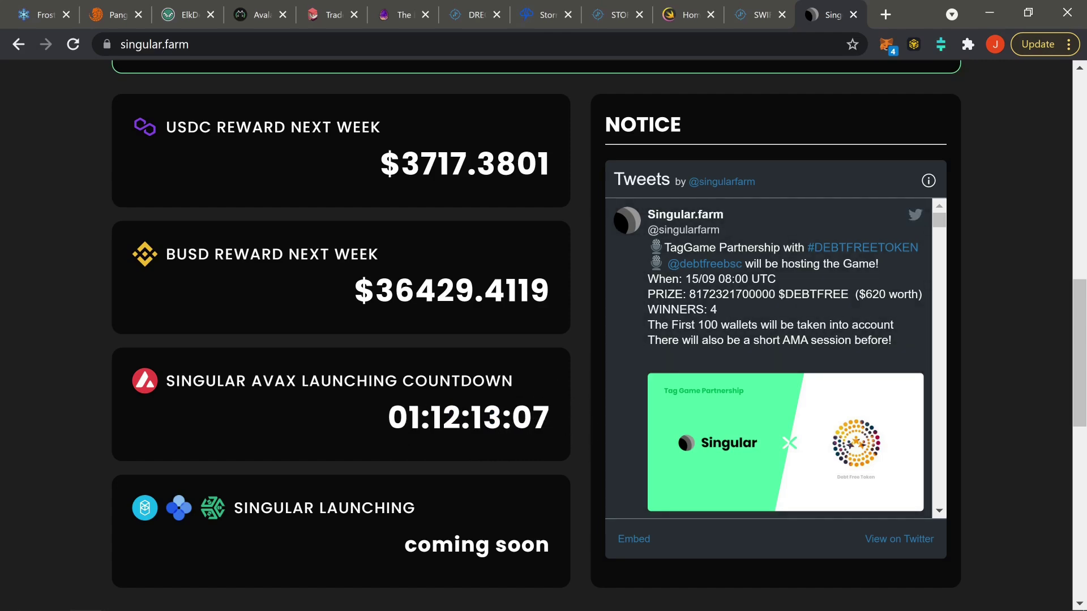
{"action": "scroll", "coordinate": [547, 429], "scroll_direction": "down", "scroll_amount": 5}
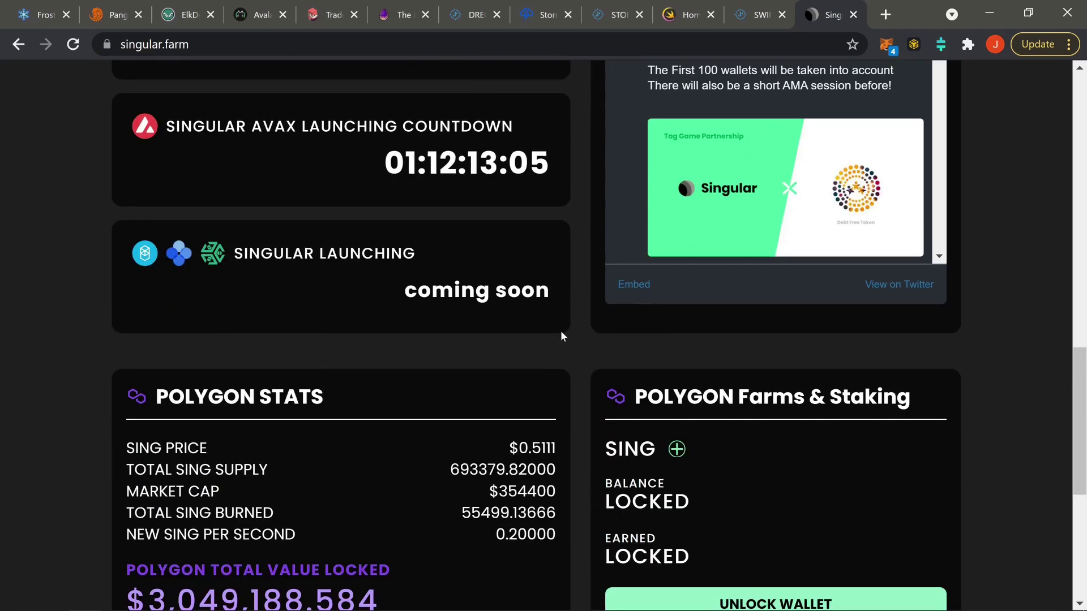
{"action": "scroll", "coordinate": [575, 337], "scroll_direction": "up", "scroll_amount": 18}
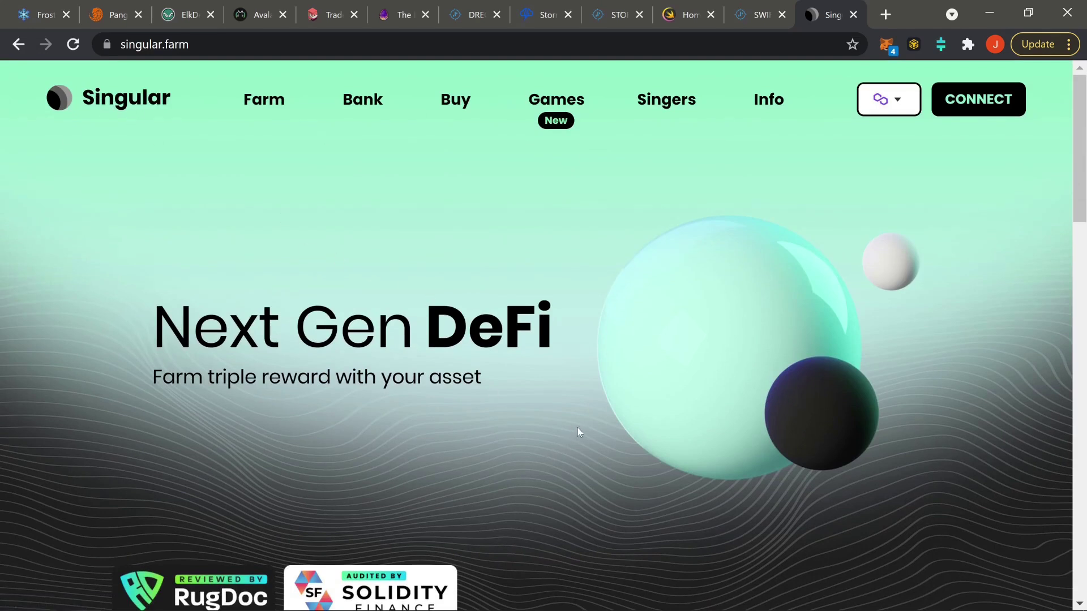
Step: Review Singular's audit badges and the bank deposit calculator for 1000 SING over 3 months
{"action": "scroll", "coordinate": [584, 408], "scroll_direction": "down", "scroll_amount": 4}
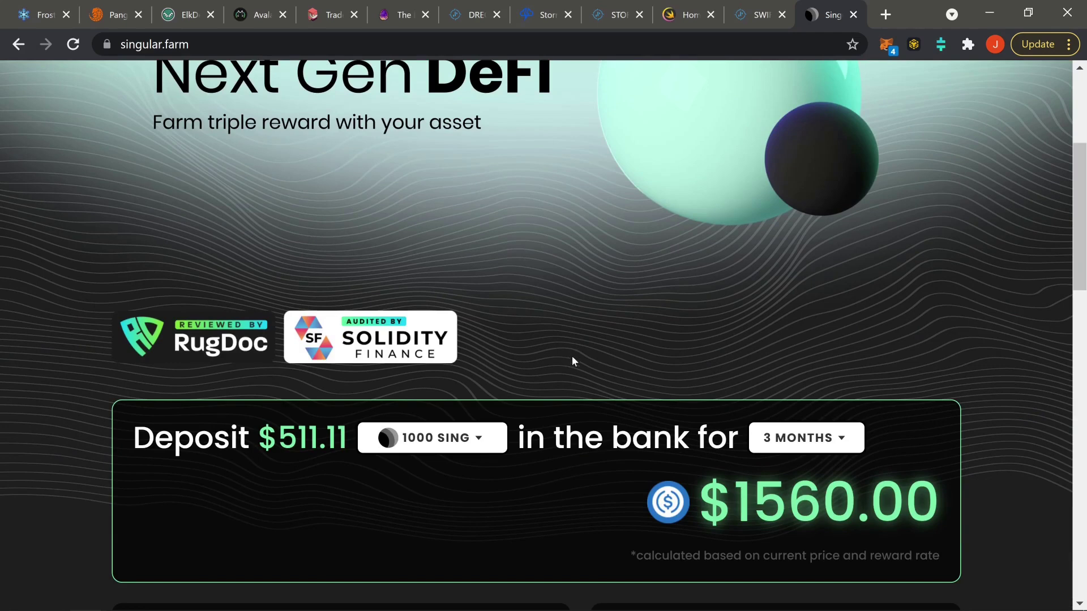
{"action": "scroll", "coordinate": [572, 358], "scroll_direction": "down", "scroll_amount": 4}
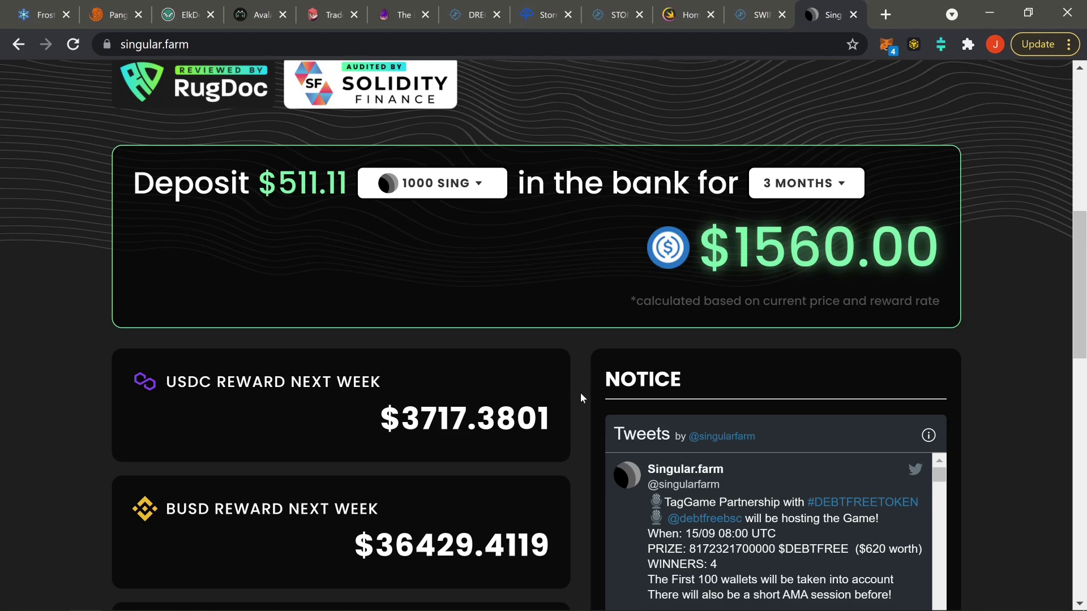
{"action": "scroll", "coordinate": [581, 394], "scroll_direction": "up", "scroll_amount": 10}
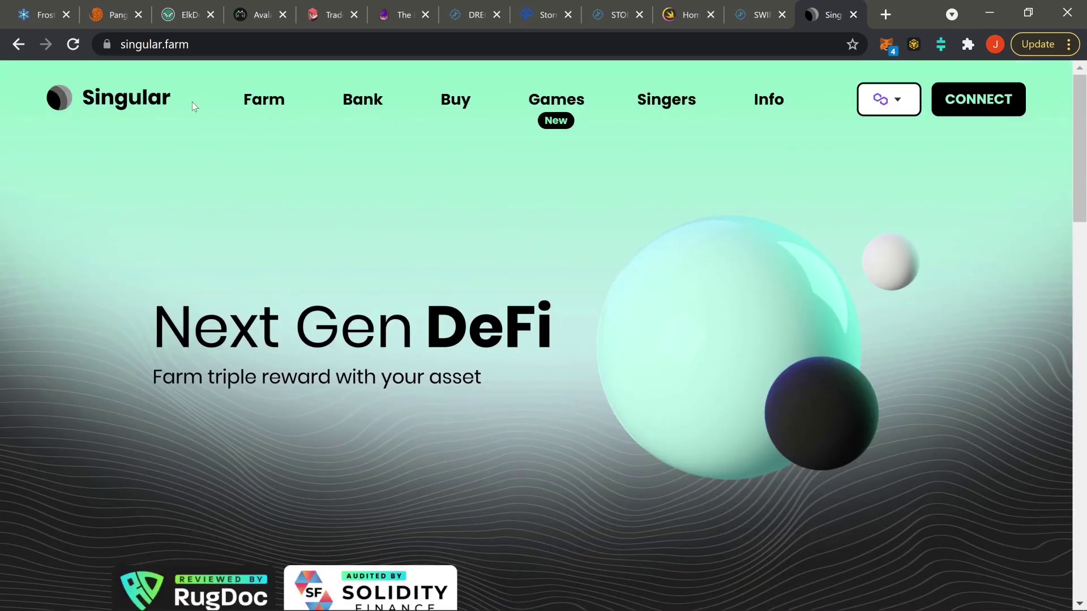
Step: Examine Singular's AVAX launching countdown, highlighting the word AVAX in its heading, and go back up to the bank deposit calculator
{"action": "scroll", "coordinate": [568, 435], "scroll_direction": "down", "scroll_amount": 15}
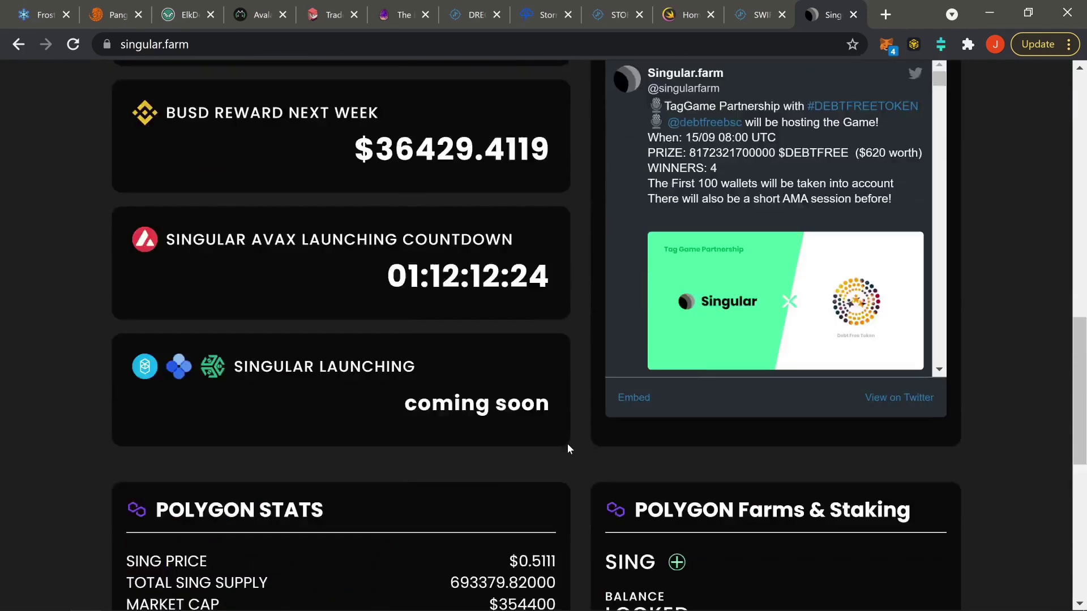
{"action": "scroll", "coordinate": [567, 443], "scroll_direction": "up", "scroll_amount": 2}
{"action": "double_click", "coordinate": [273, 381]}
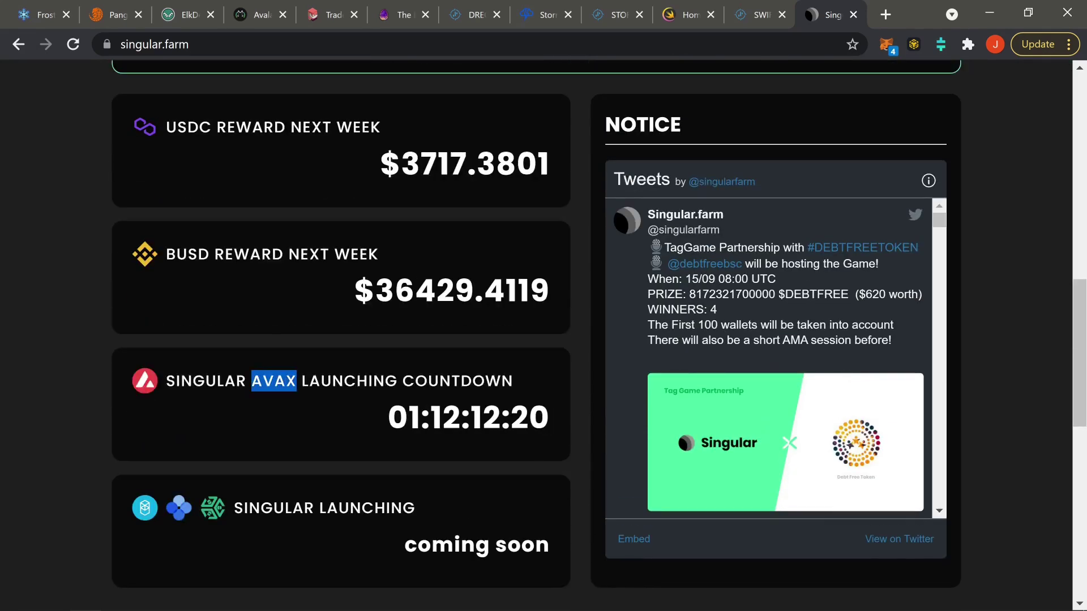
{"action": "left_click", "coordinate": [280, 402]}
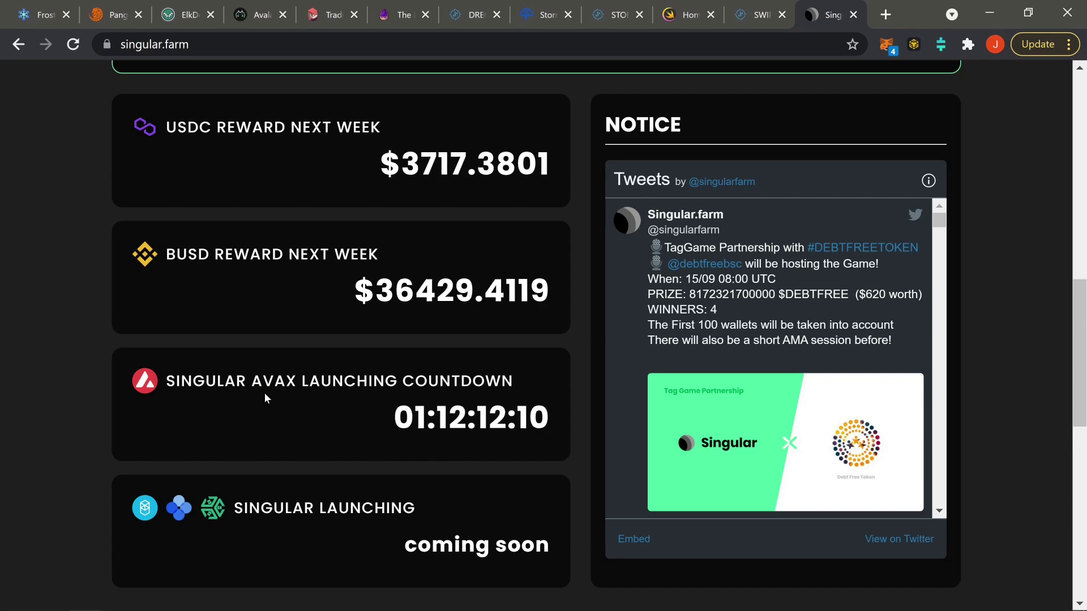
{"action": "left_click_drag", "start_coordinate": [251, 381], "coordinate": [274, 381]}
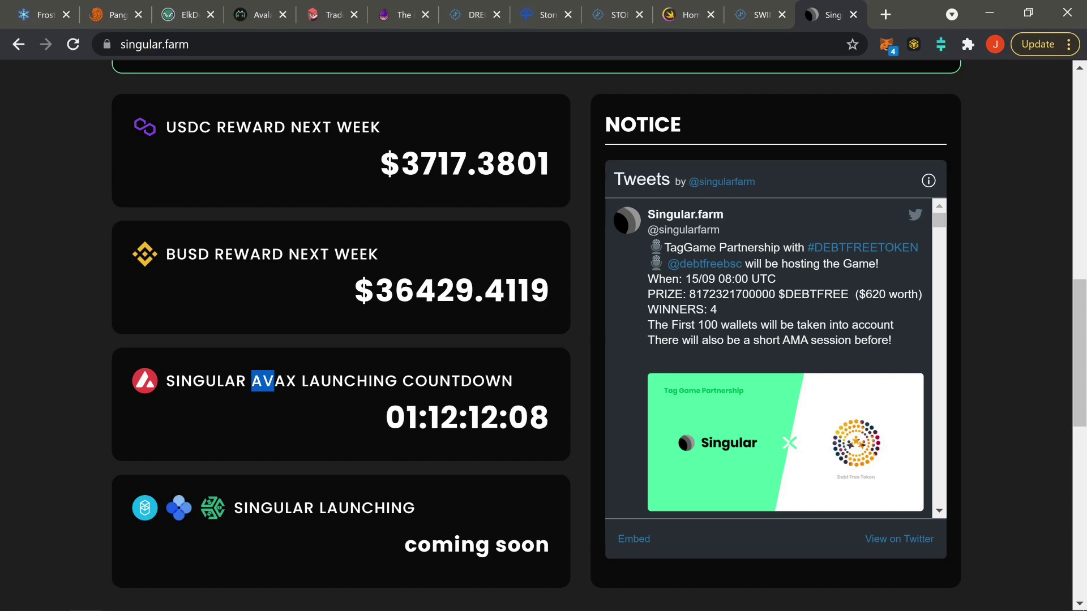
{"action": "left_click", "coordinate": [287, 402]}
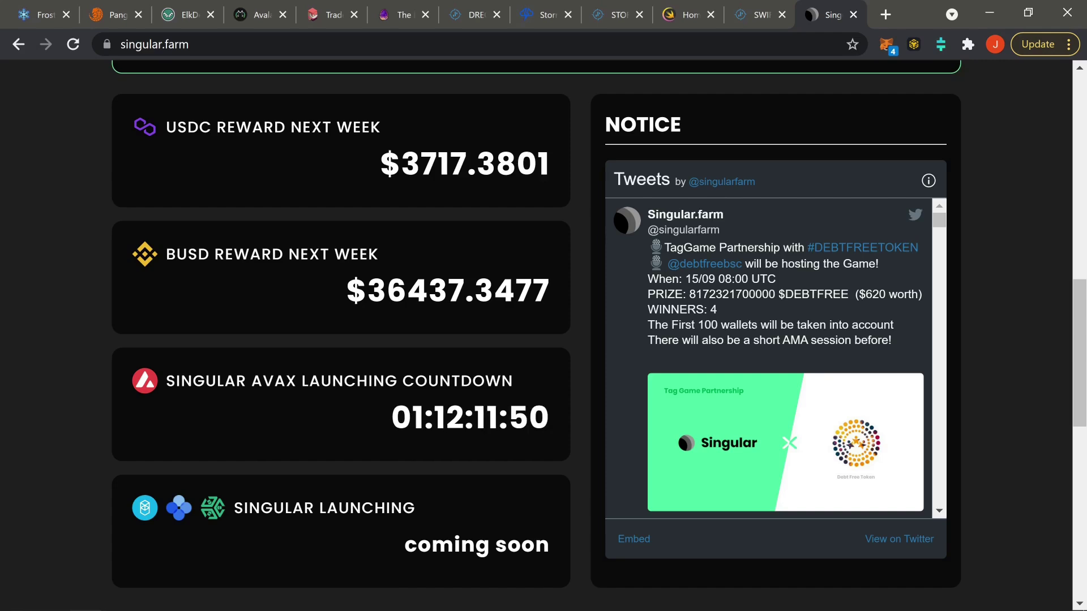
{"action": "left_click_drag", "start_coordinate": [251, 381], "coordinate": [286, 381]}
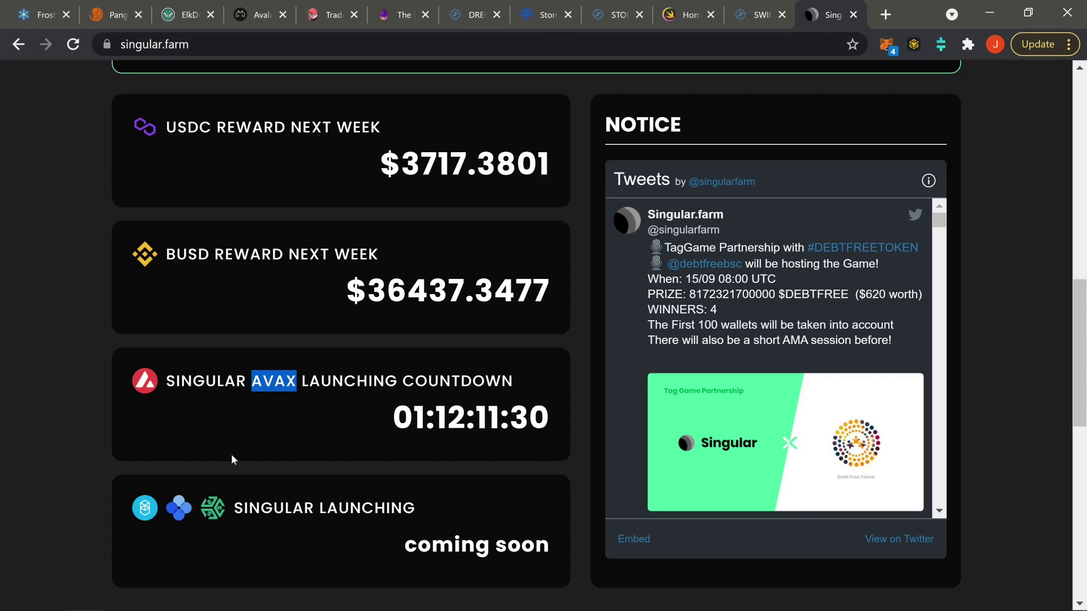
{"action": "left_click", "coordinate": [256, 416]}
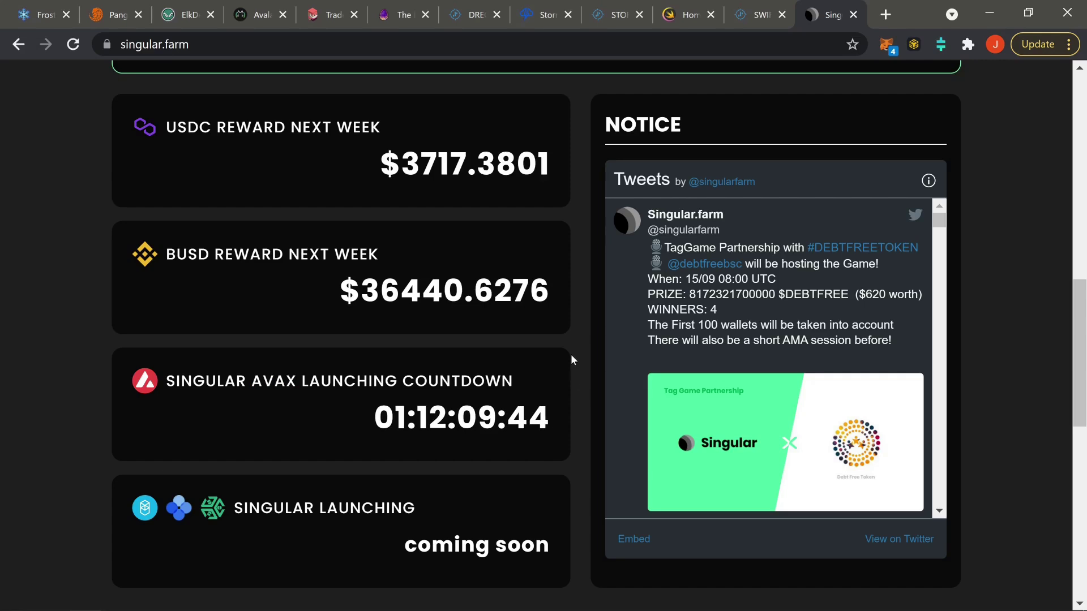
{"action": "scroll", "coordinate": [573, 359], "scroll_direction": "up", "scroll_amount": 9}
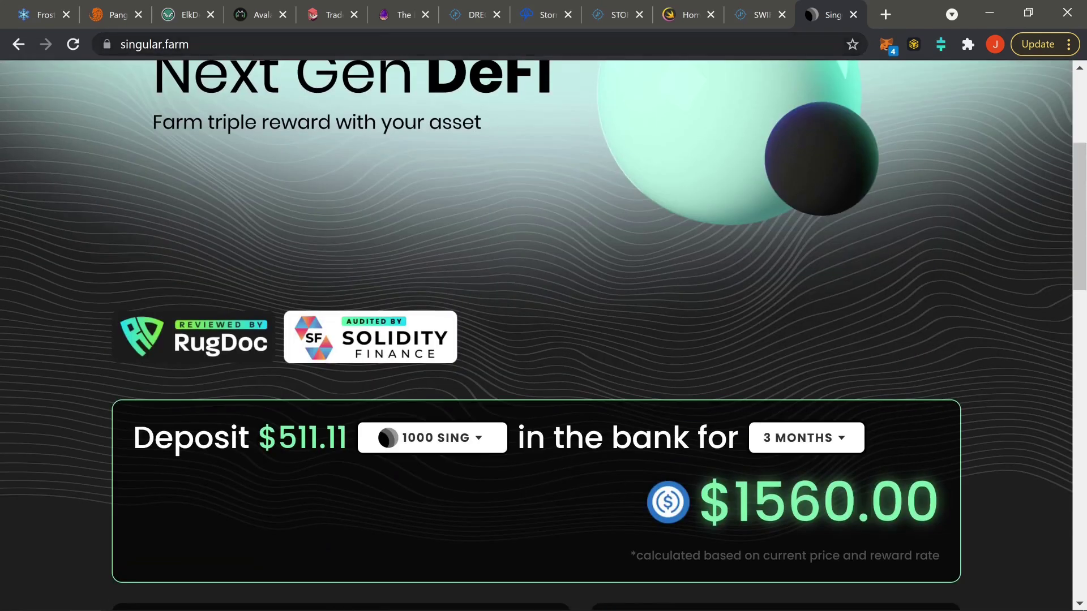
Step: Revisit The Dragon's Lair, StormSwap's Lagoons and Swift Finance, and highlight the SWIFT token price
{"action": "left_click", "coordinate": [399, 14]}
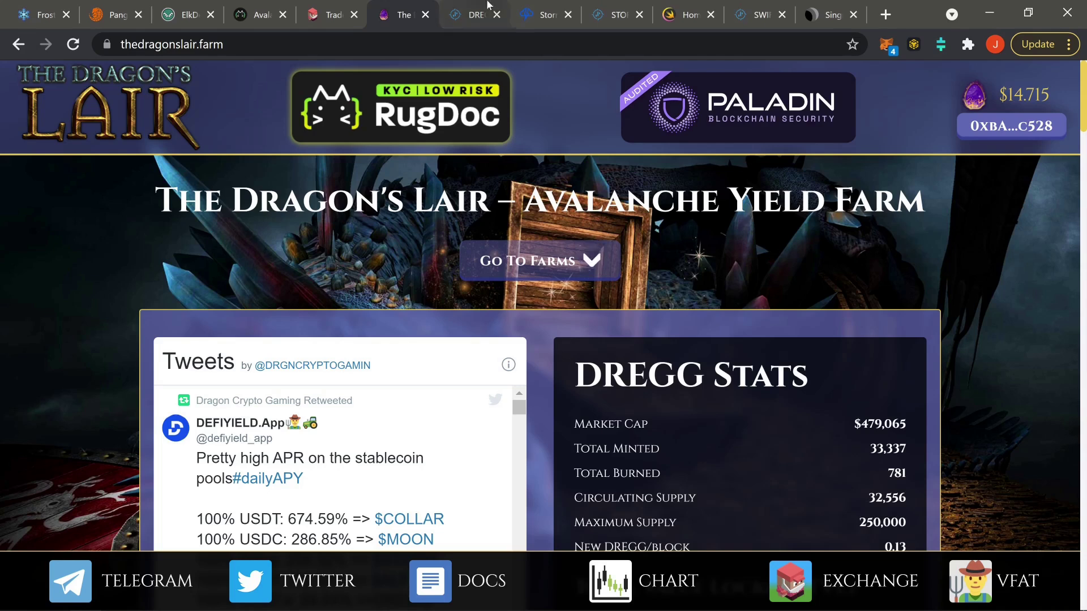
{"action": "left_click", "coordinate": [535, 12]}
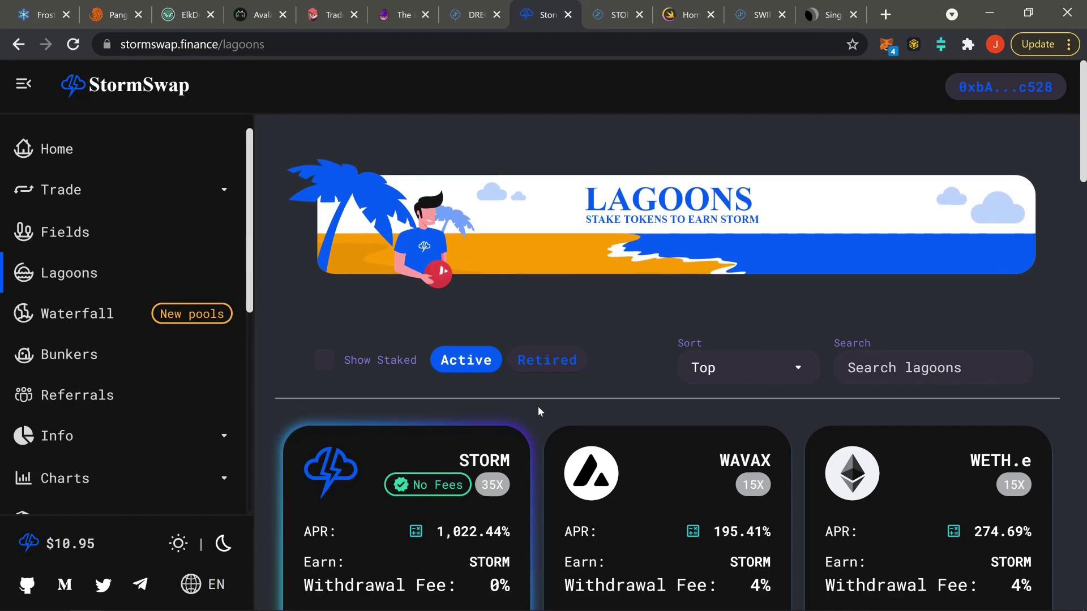
{"action": "left_click", "coordinate": [678, 11]}
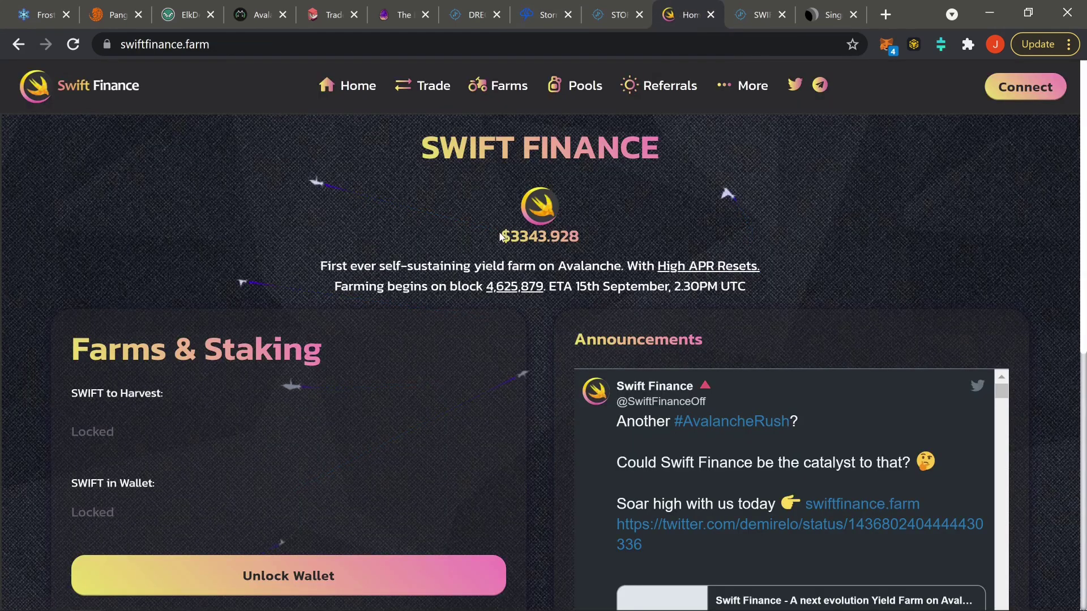
{"action": "left_click_drag", "start_coordinate": [501, 236], "coordinate": [593, 238]}
{"action": "left_click", "coordinate": [593, 238]}
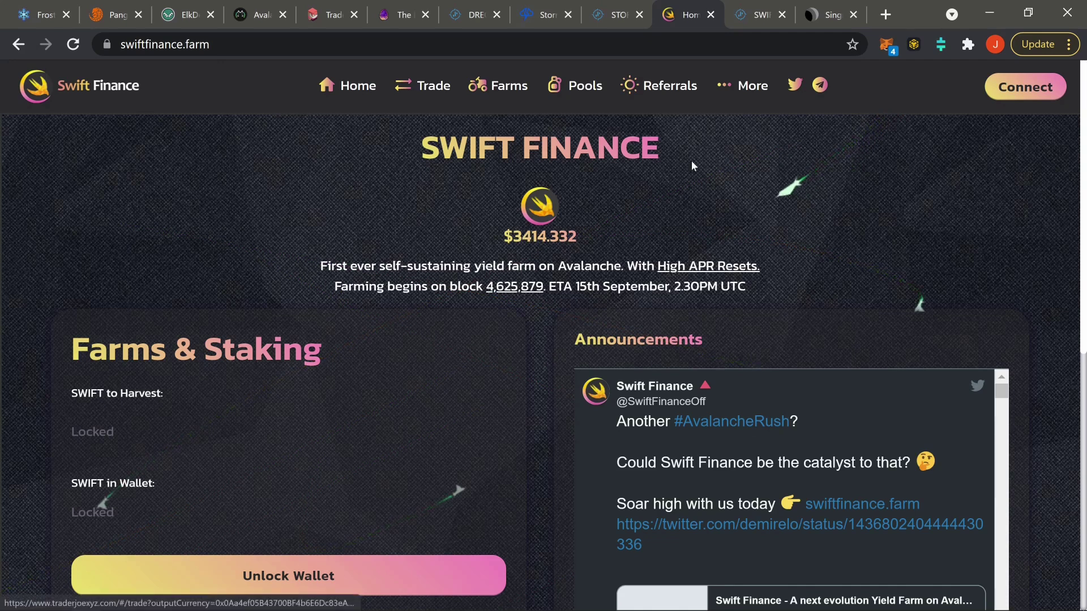
Step: Switch back to Singular and read the tweets in its Notice feed about the Avalanche launch with Trader Joe
{"action": "left_click", "coordinate": [827, 13]}
{"action": "scroll", "coordinate": [582, 224], "scroll_direction": "down", "scroll_amount": 11}
{"action": "scroll", "coordinate": [420, 263], "scroll_direction": "up", "scroll_amount": 6}
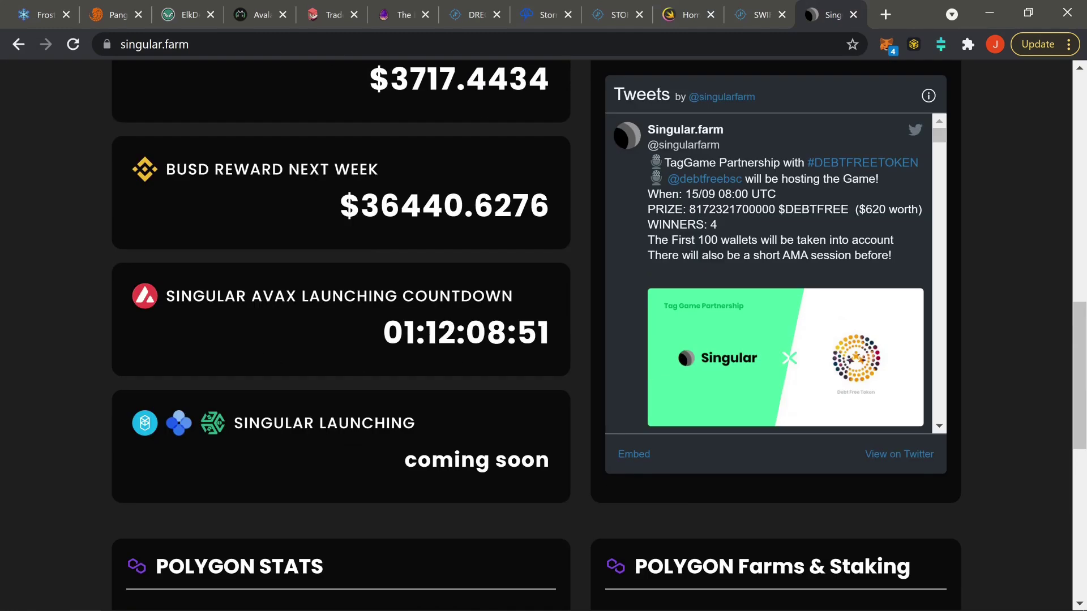
{"action": "scroll", "coordinate": [677, 282], "scroll_direction": "down", "scroll_amount": 10}
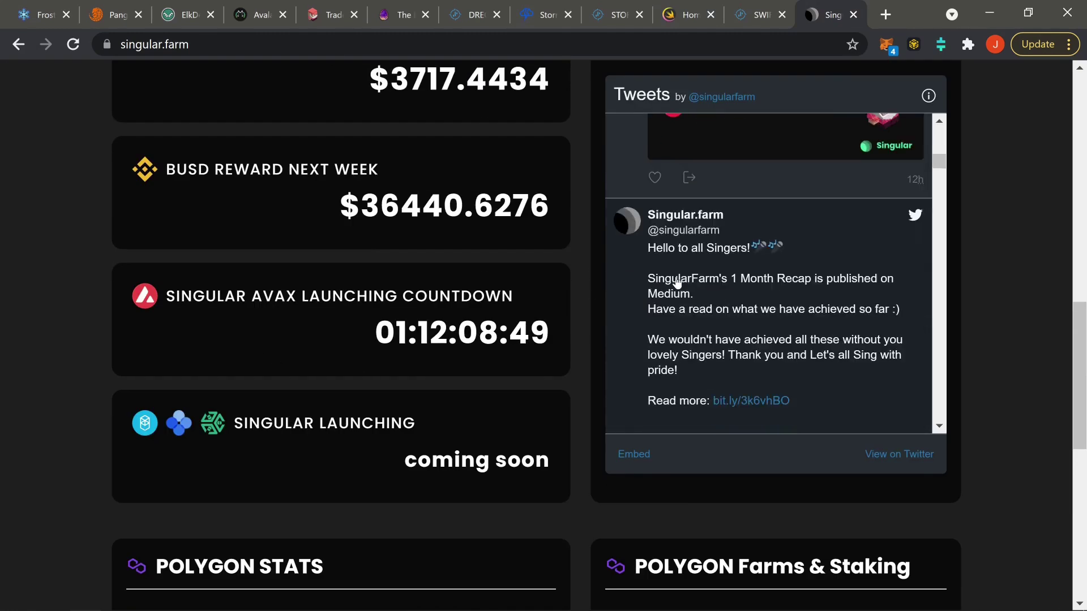
{"action": "scroll", "coordinate": [676, 282], "scroll_direction": "up", "scroll_amount": 4}
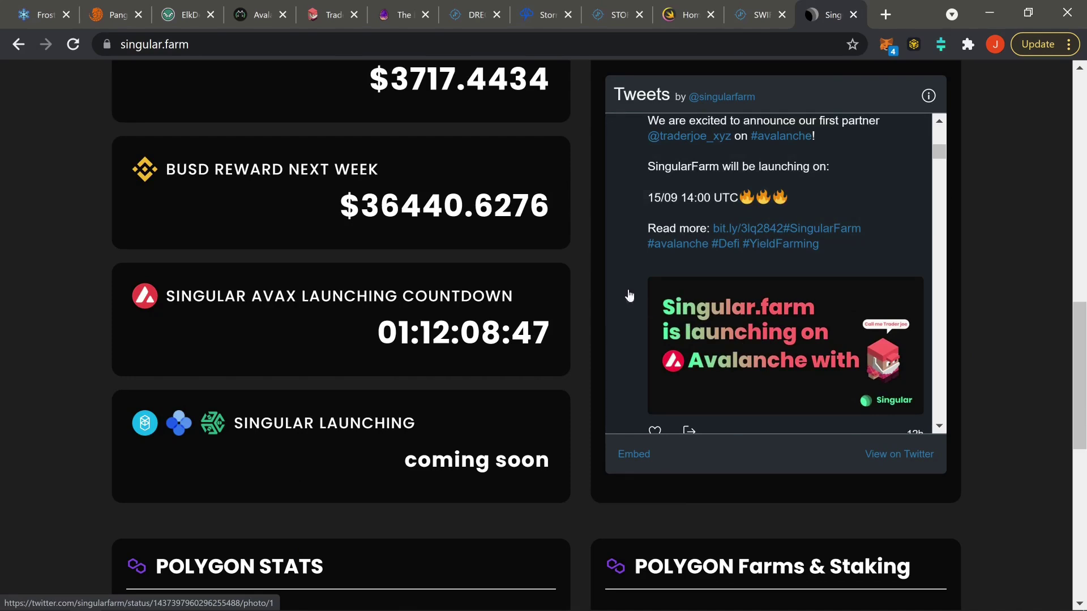
{"action": "scroll", "coordinate": [579, 501], "scroll_direction": "up", "scroll_amount": 15}
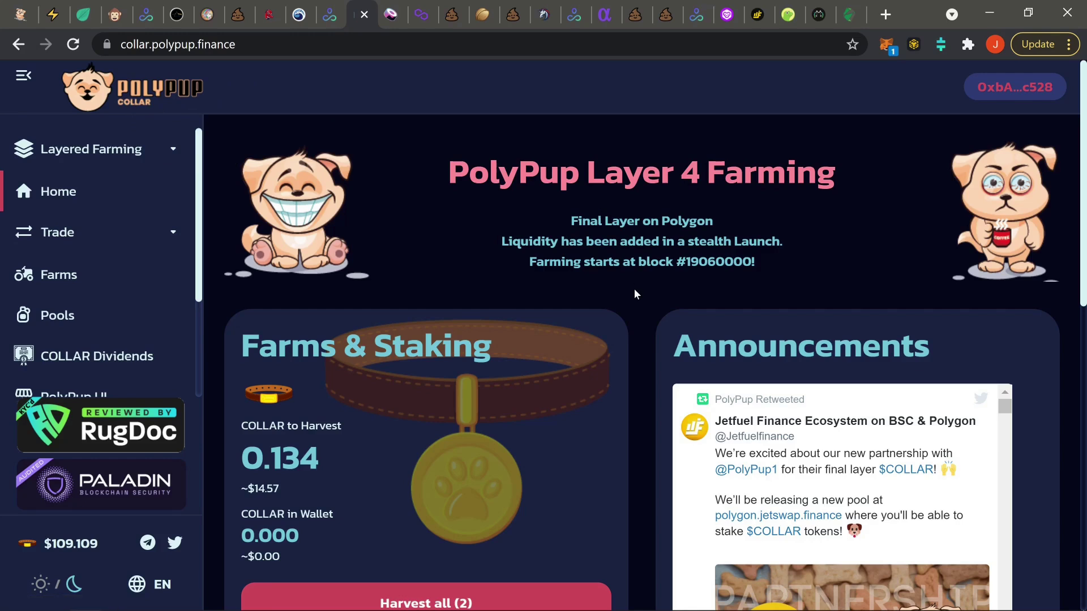
Step: Look over PolyPup's COLLAR home page and examine the COLLAR/USDC chart on PooCoin over a longer period
{"action": "scroll", "coordinate": [635, 290], "scroll_direction": "down", "scroll_amount": 4}
{"action": "scroll", "coordinate": [637, 290], "scroll_direction": "up", "scroll_amount": 4}
{"action": "left_click", "coordinate": [456, 16]}
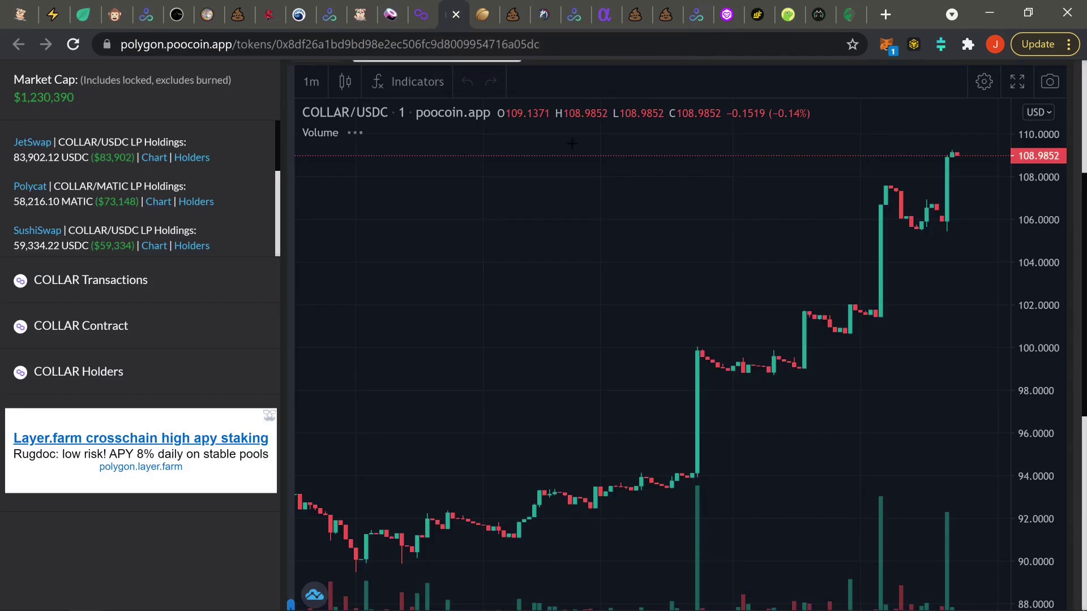
{"action": "scroll", "coordinate": [577, 396], "scroll_direction": "down", "scroll_amount": 5}
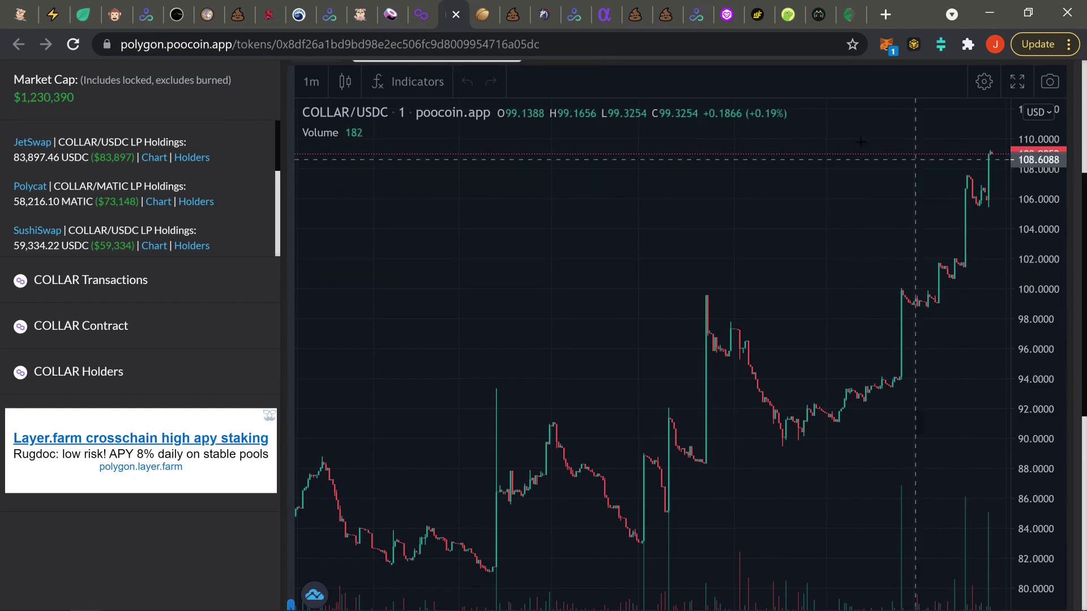
Step: Return to PolyPup's COLLAR site and expand the More section to view its Github and Docs entries
{"action": "left_click", "coordinate": [357, 17]}
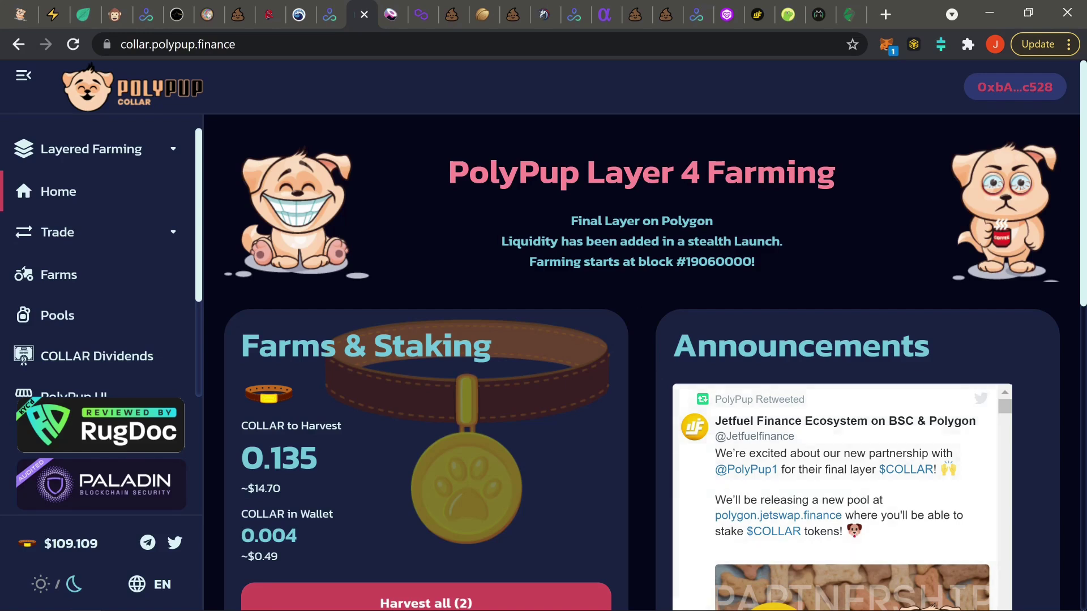
{"action": "mouse_move", "coordinate": [1019, 601]}
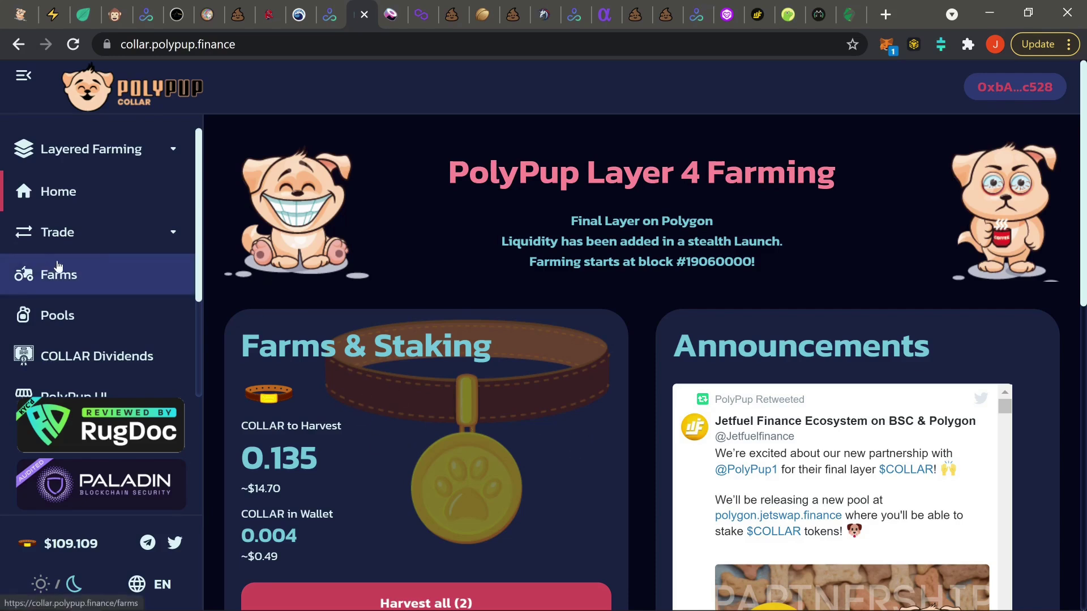
{"action": "scroll", "coordinate": [62, 266], "scroll_direction": "down", "scroll_amount": 3}
{"action": "left_click", "coordinate": [81, 366]}
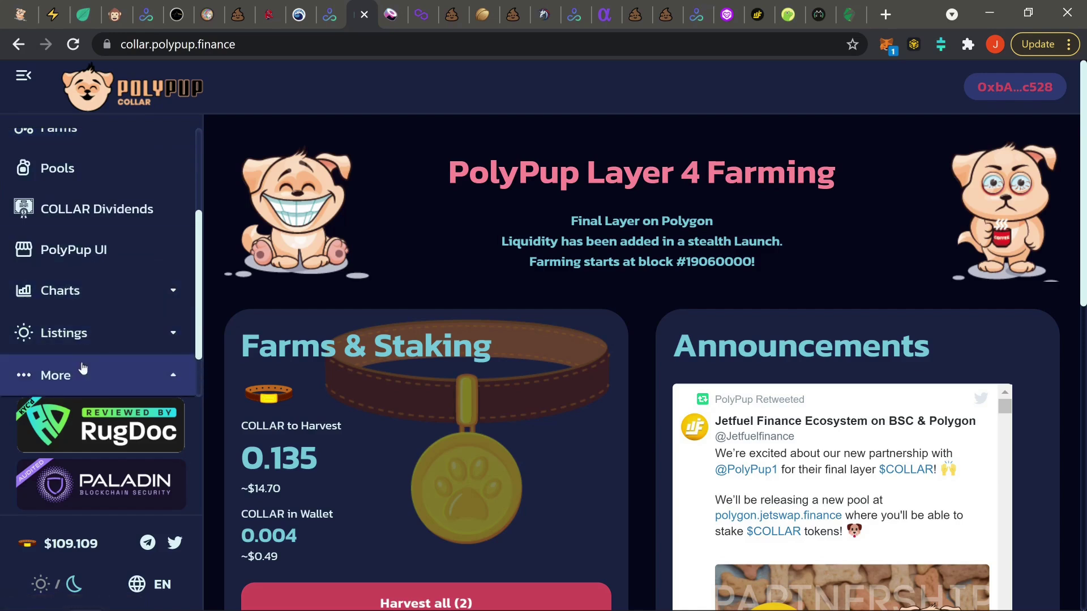
{"action": "scroll", "coordinate": [96, 363], "scroll_direction": "down", "scroll_amount": 2}
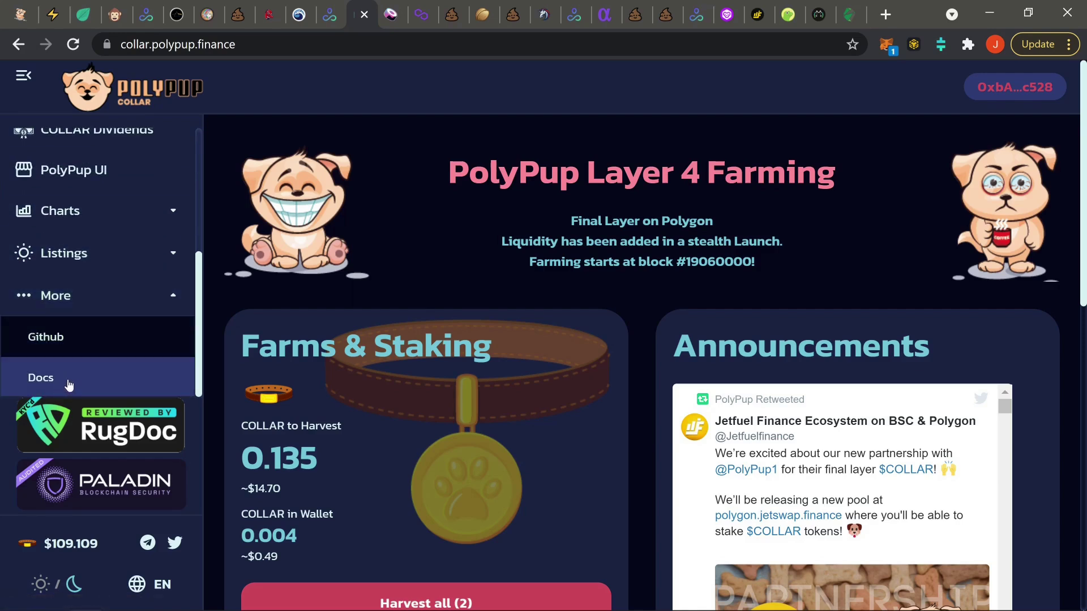
{"action": "scroll", "coordinate": [74, 384], "scroll_direction": "up", "scroll_amount": 5}
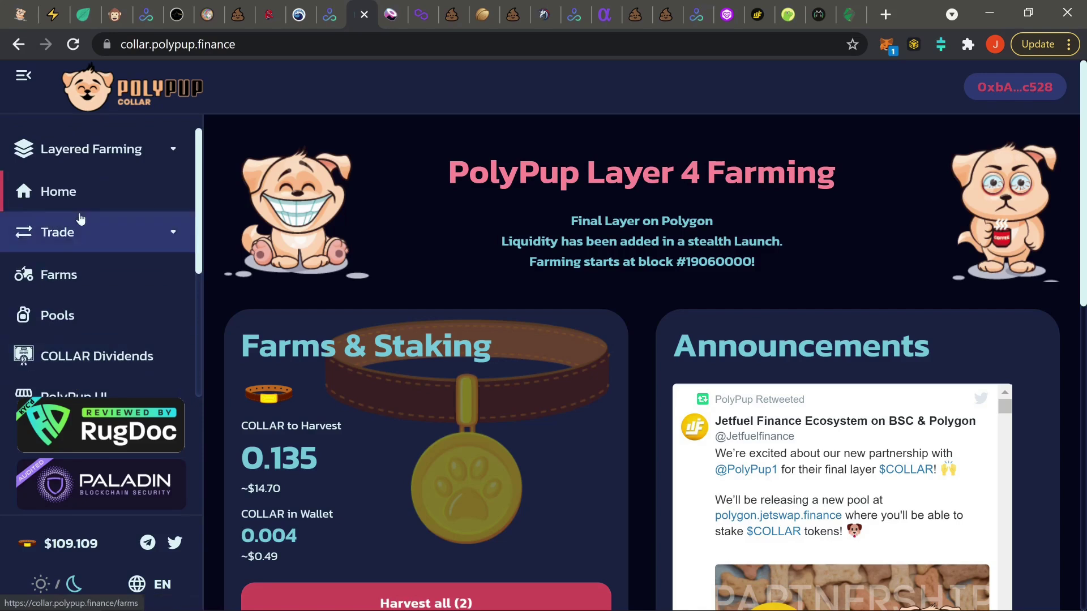
Step: View PolyPup's Layered Farming token layers, collapse that list and the More section, and look over Farms & Staking and COLLAR Stats
{"action": "left_click", "coordinate": [114, 162]}
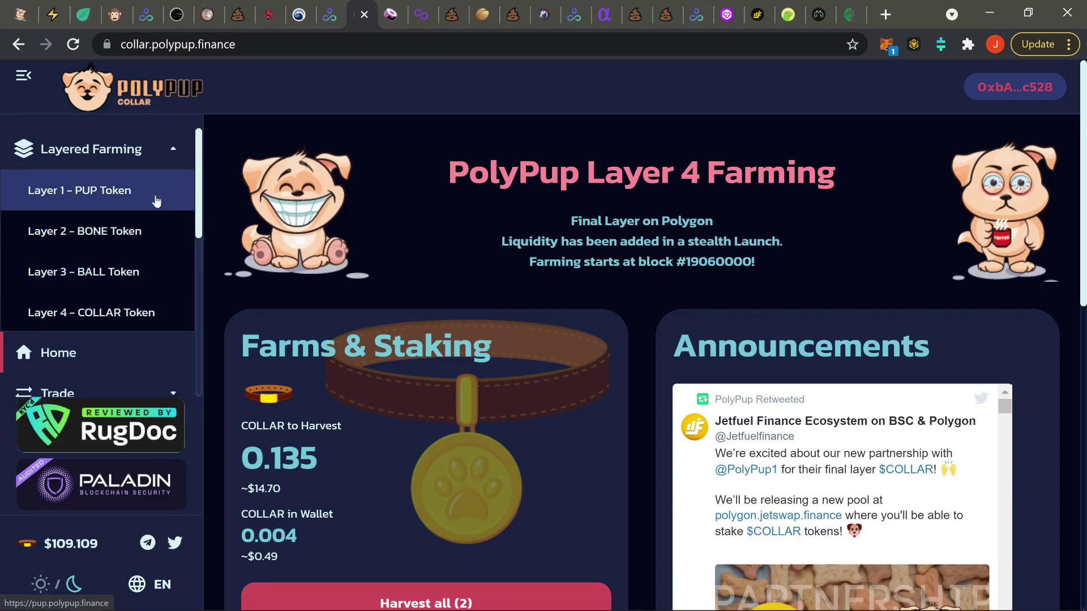
{"action": "left_click", "coordinate": [122, 154]}
{"action": "scroll", "coordinate": [131, 291], "scroll_direction": "down", "scroll_amount": 4}
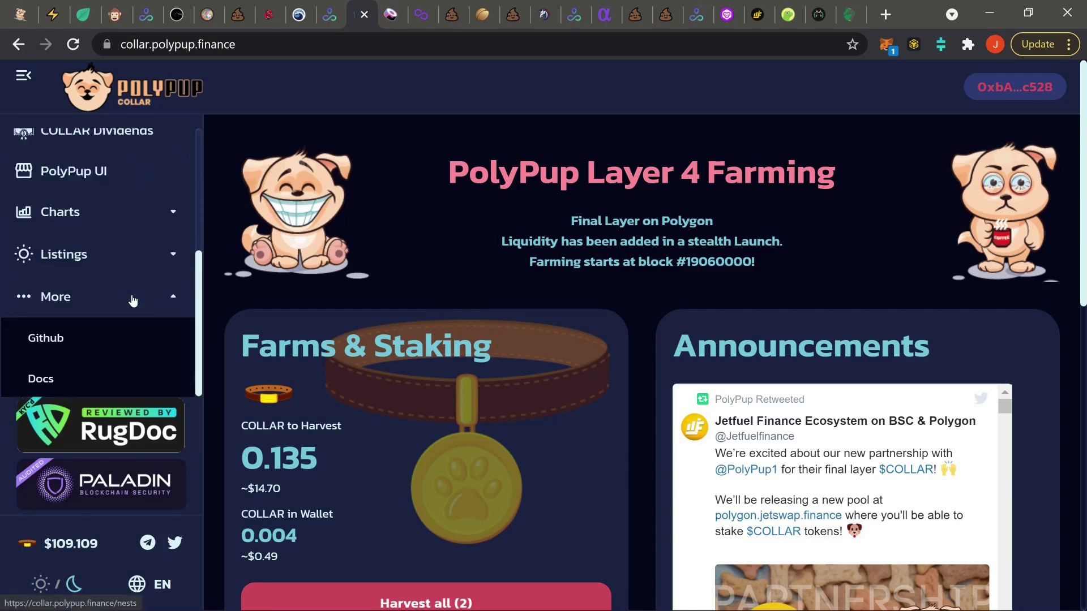
{"action": "left_click", "coordinate": [132, 298]}
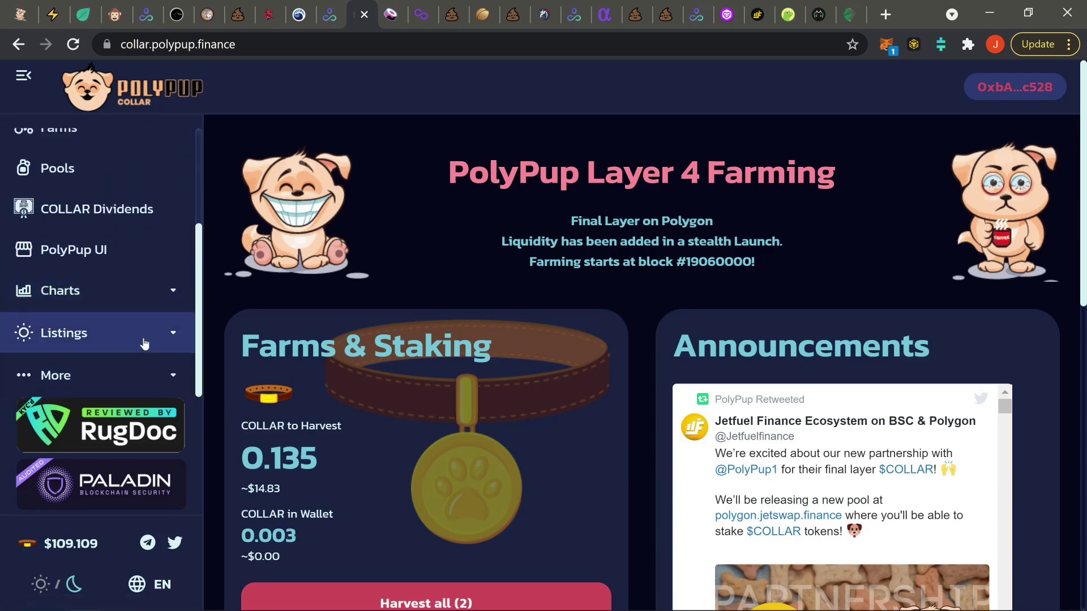
{"action": "scroll", "coordinate": [146, 362], "scroll_direction": "down", "scroll_amount": 4}
{"action": "scroll", "coordinate": [161, 347], "scroll_direction": "up", "scroll_amount": 2}
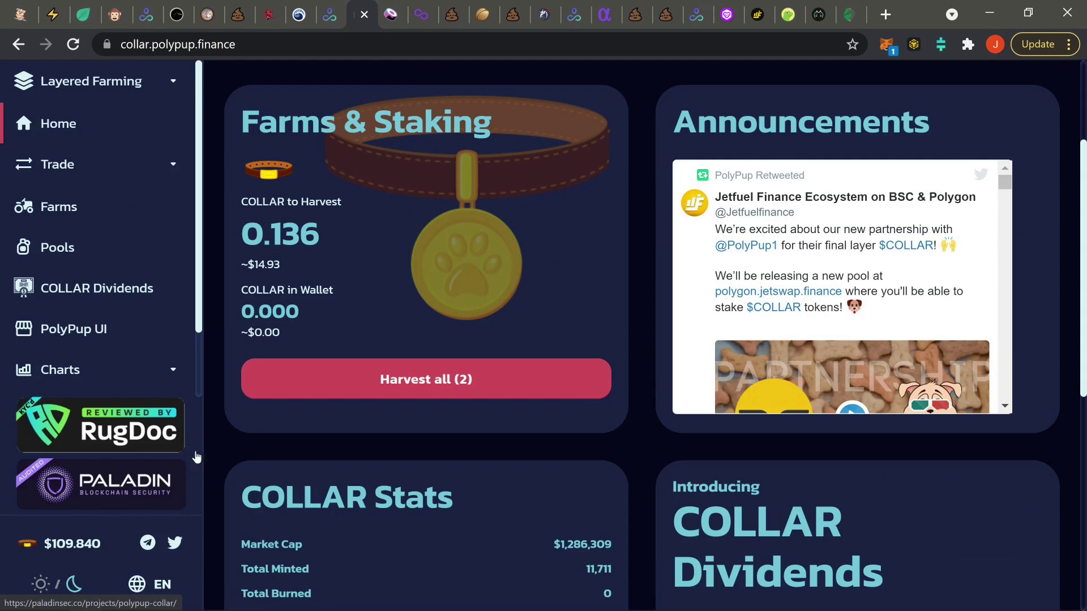
Step: Open the COLLAR Pools page and examine the earned and staked amounts in the COLLAR pool
{"action": "scroll", "coordinate": [209, 434], "scroll_direction": "up", "scroll_amount": 4}
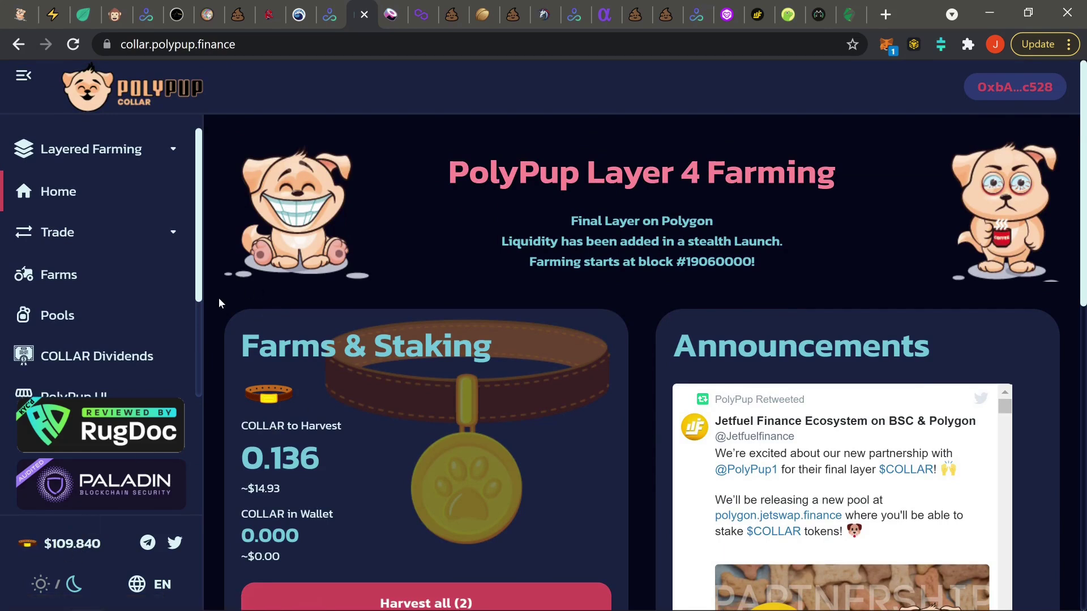
{"action": "left_click", "coordinate": [90, 316]}
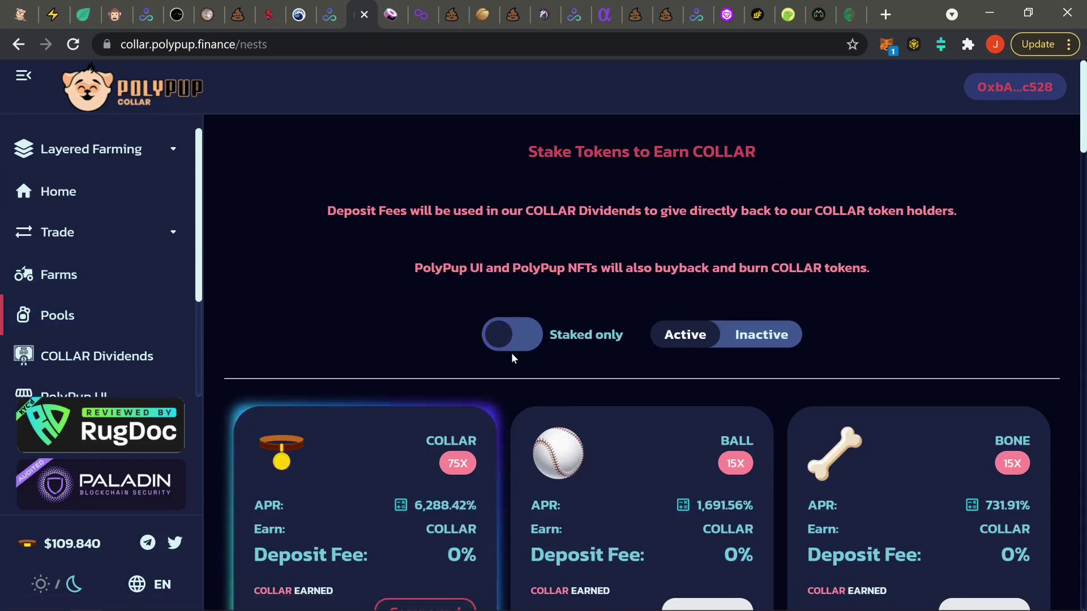
{"action": "scroll", "coordinate": [511, 358], "scroll_direction": "down", "scroll_amount": 5}
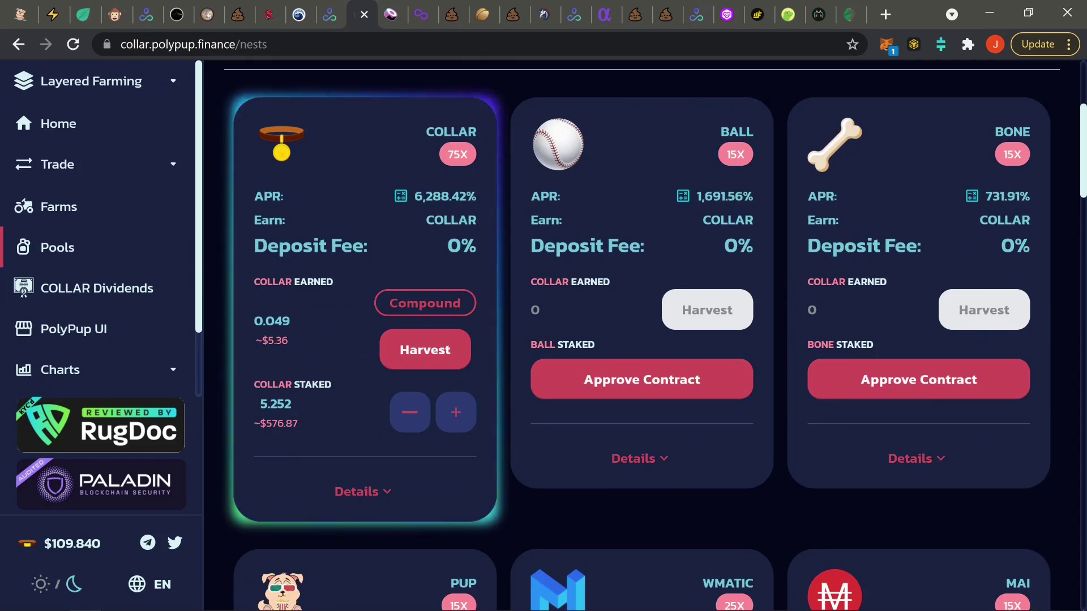
{"action": "left_click_drag", "start_coordinate": [260, 404], "coordinate": [270, 403]}
{"action": "left_click_drag", "start_coordinate": [251, 423], "coordinate": [311, 426]}
{"action": "left_click", "coordinate": [221, 348]}
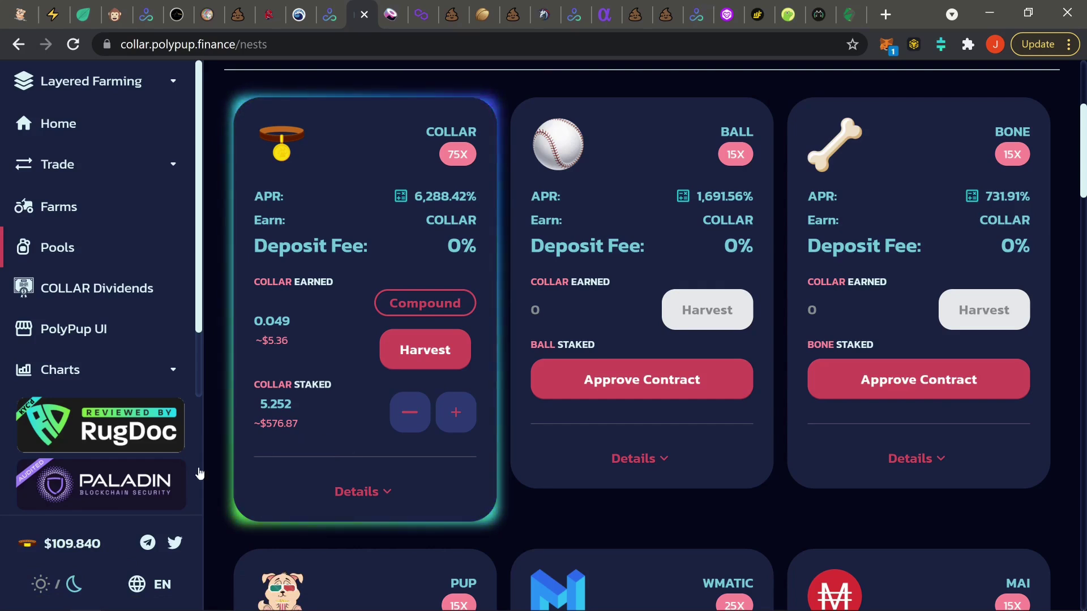
{"action": "left_click_drag", "start_coordinate": [260, 423], "coordinate": [272, 423]}
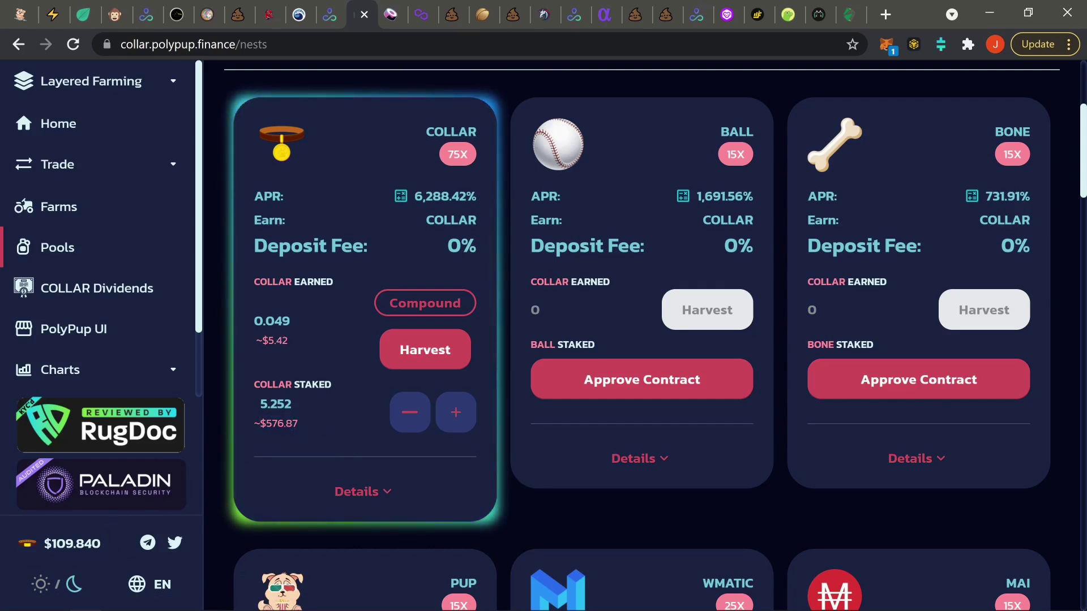
Step: Open the COLLAR Farms page and examine the COLLAR-WMATIC SLP farm's APR, earned COLLAR and staked amount
{"action": "left_click", "coordinate": [59, 207]}
{"action": "scroll", "coordinate": [740, 280], "scroll_direction": "down", "scroll_amount": 7}
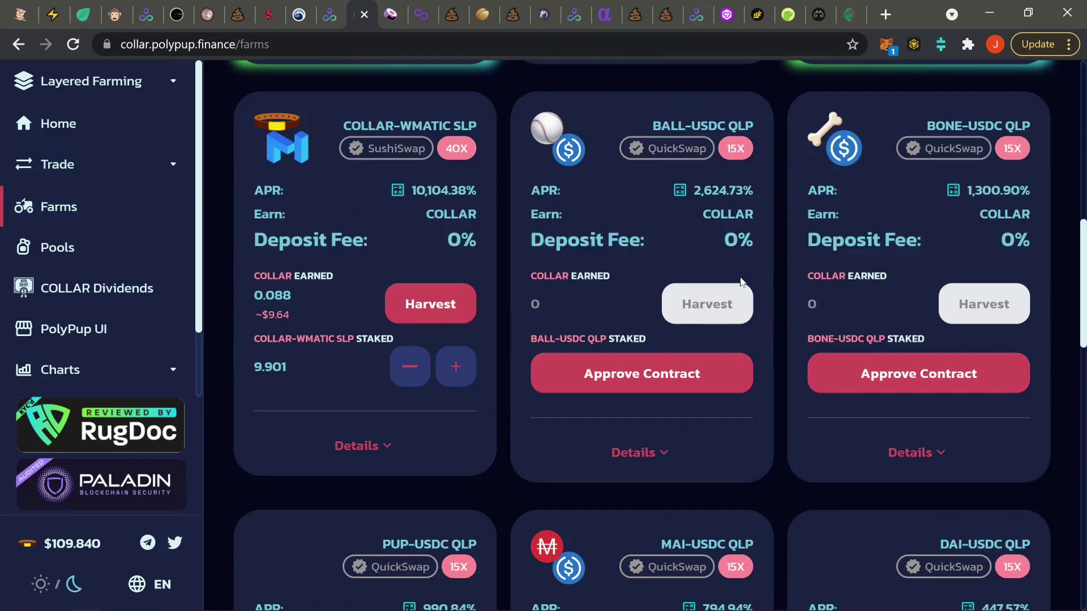
{"action": "left_click_drag", "start_coordinate": [250, 362], "coordinate": [302, 362]}
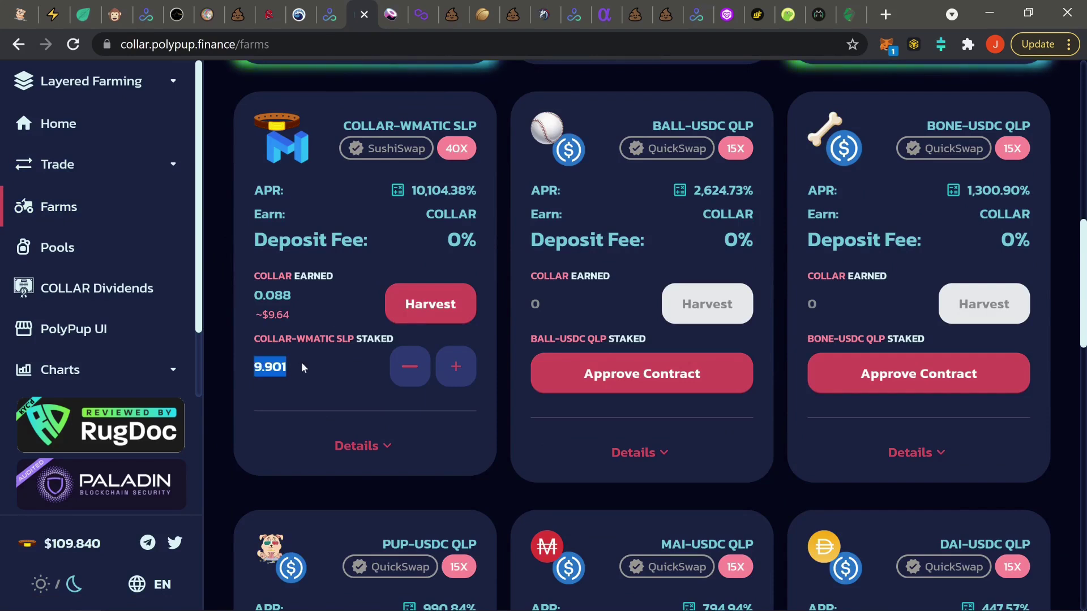
{"action": "left_click", "coordinate": [233, 311]}
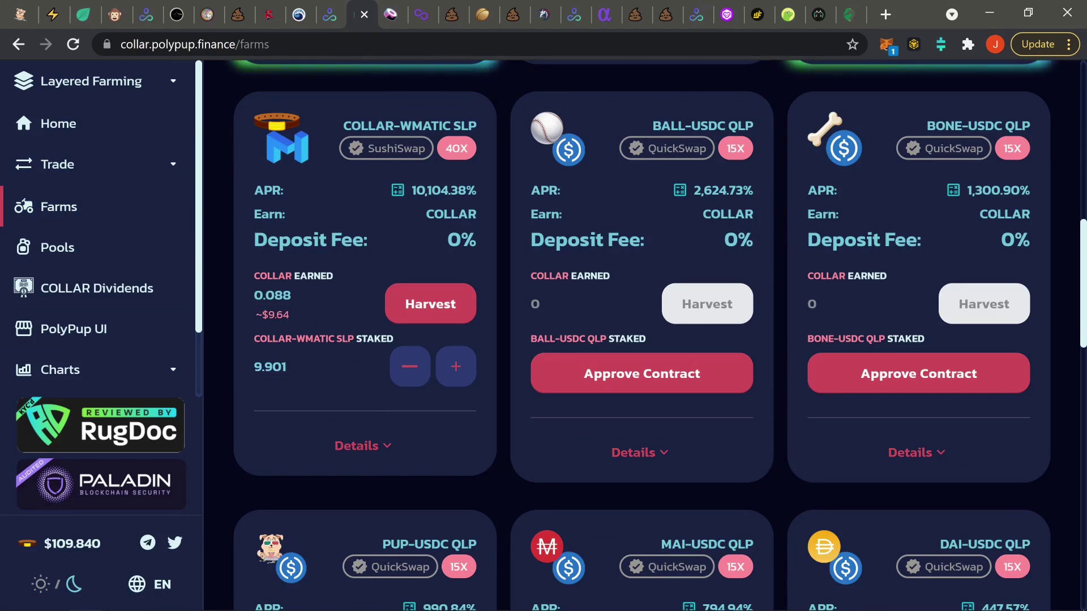
{"action": "left_click", "coordinate": [302, 312]}
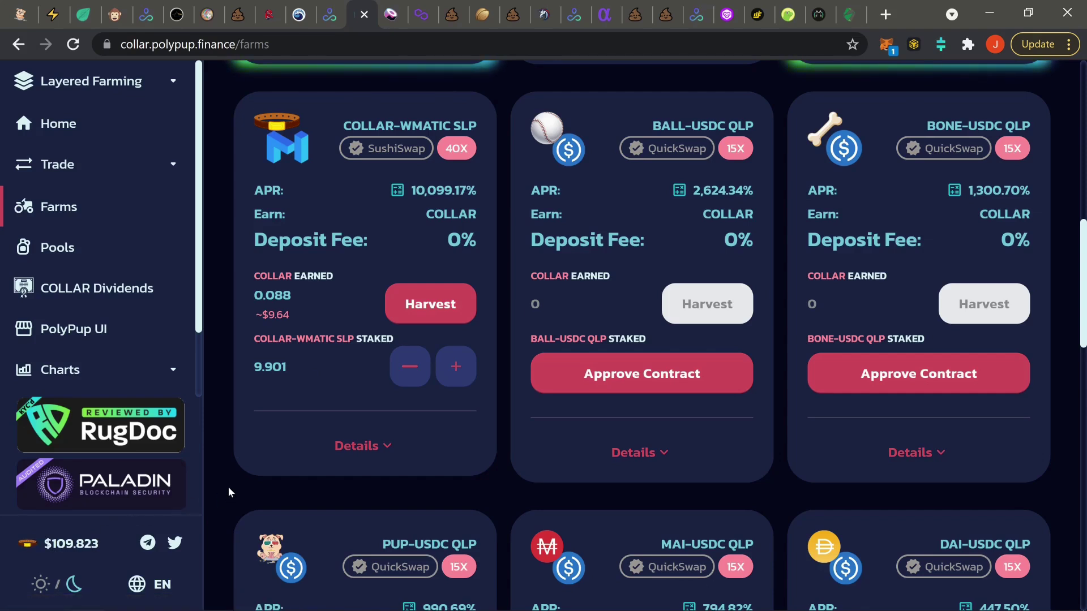
{"action": "scroll", "coordinate": [228, 487], "scroll_direction": "up", "scroll_amount": 4}
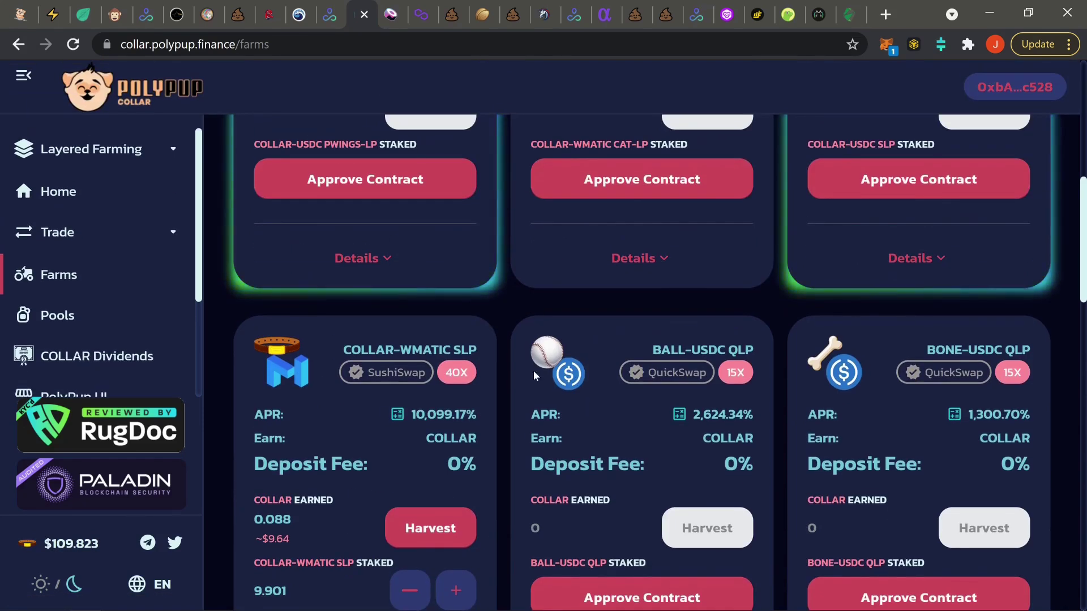
{"action": "scroll", "coordinate": [498, 304], "scroll_direction": "down", "scroll_amount": 2}
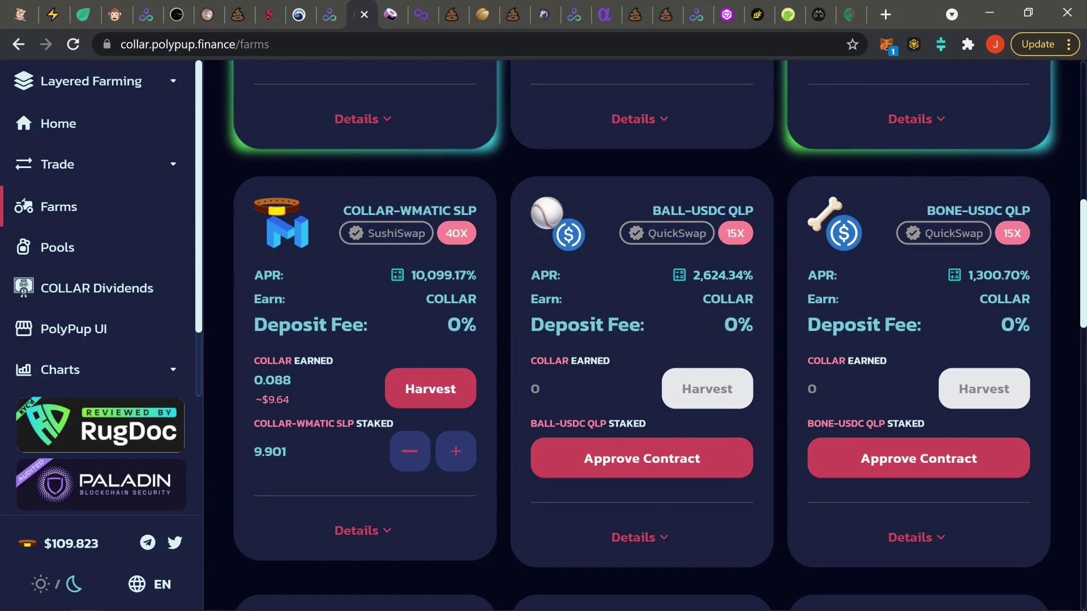
{"action": "left_click", "coordinate": [298, 452]}
{"action": "left_click_drag", "start_coordinate": [285, 452], "coordinate": [262, 452]}
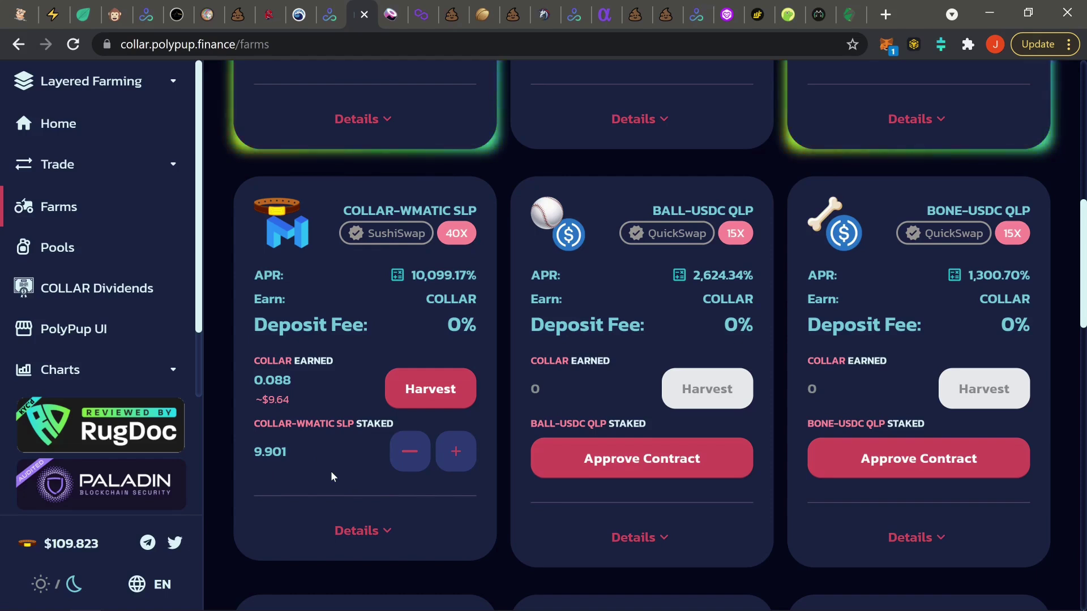
{"action": "scroll", "coordinate": [338, 471], "scroll_direction": "up", "scroll_amount": 12}
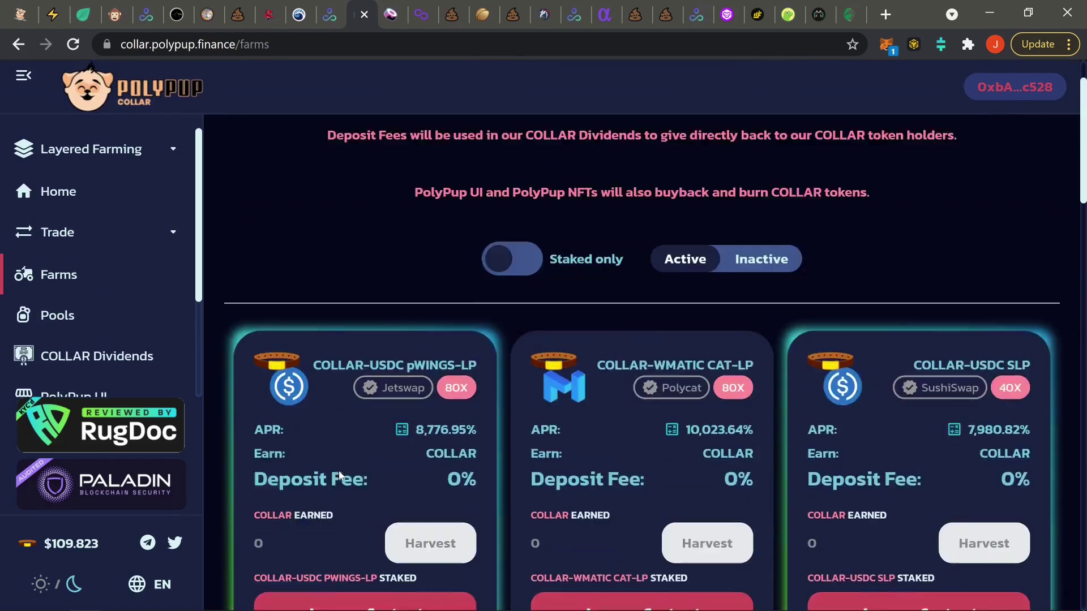
Step: Check the COLLAR home page, return to Pools and review the MAI pool's ROI breakdown
{"action": "left_click", "coordinate": [118, 194]}
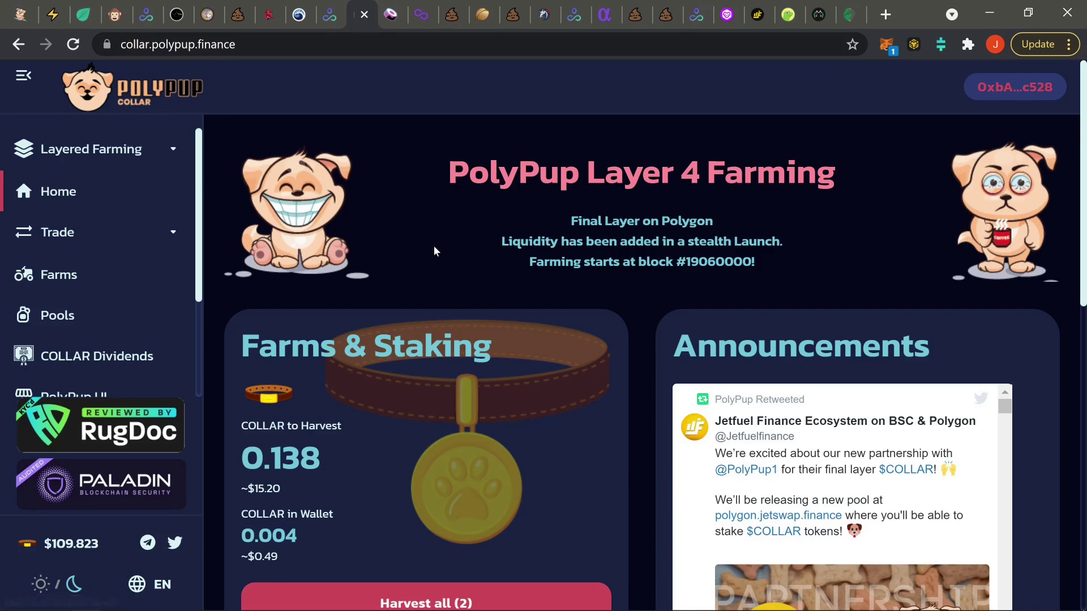
{"action": "left_click", "coordinate": [93, 316]}
{"action": "scroll", "coordinate": [510, 308], "scroll_direction": "down", "scroll_amount": 5}
{"action": "scroll", "coordinate": [683, 307], "scroll_direction": "down", "scroll_amount": 6}
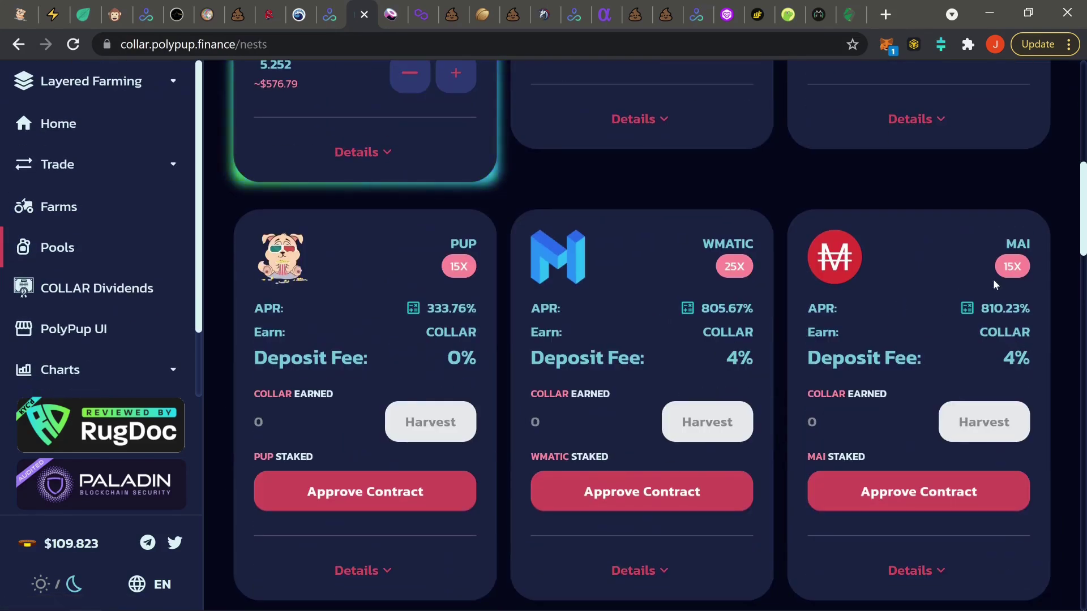
{"action": "left_click", "coordinate": [966, 310]}
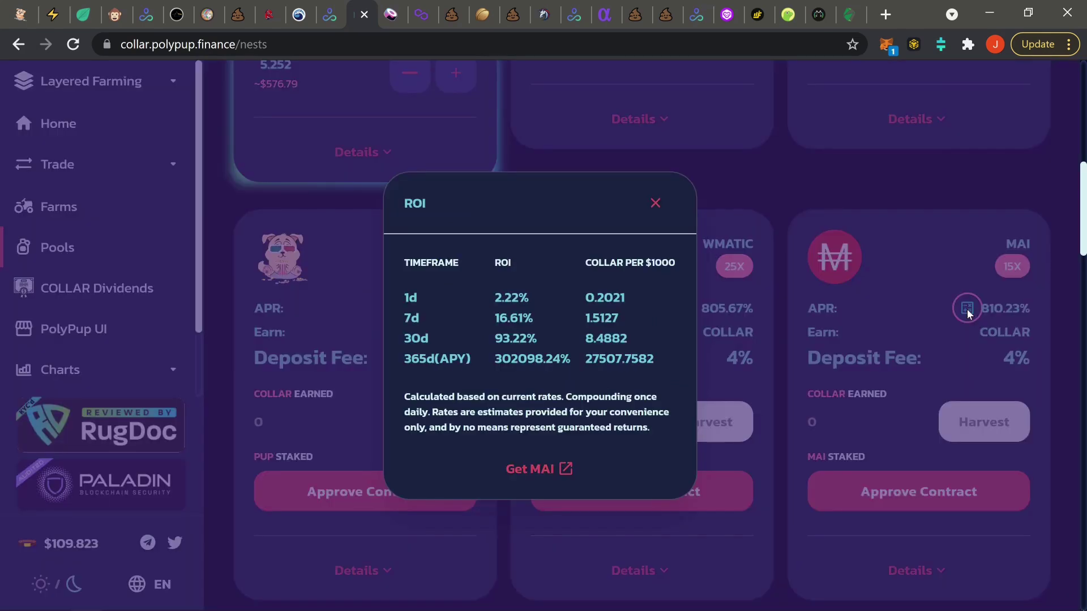
{"action": "left_click", "coordinate": [541, 302]}
{"action": "left_click", "coordinate": [654, 204]}
Step: Review the ROI breakdowns of the LINK and AAVE pools and compare the WETH, WBTC and SUSHI pools
{"action": "scroll", "coordinate": [772, 297], "scroll_direction": "down", "scroll_amount": 8}
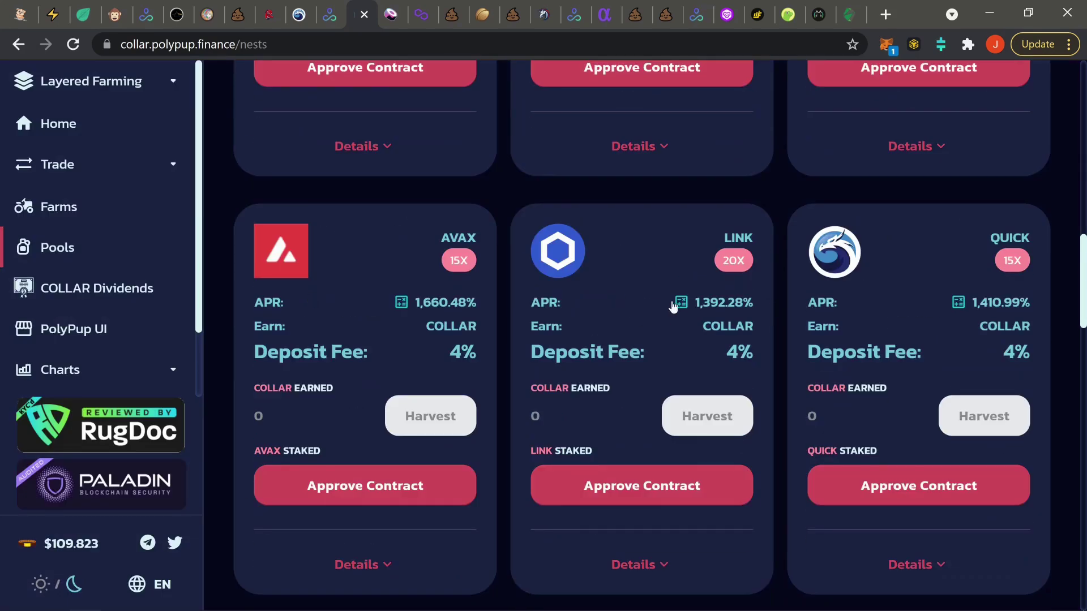
{"action": "left_click", "coordinate": [673, 304]}
{"action": "left_click", "coordinate": [650, 204]}
{"action": "scroll", "coordinate": [678, 216], "scroll_direction": "down", "scroll_amount": 9}
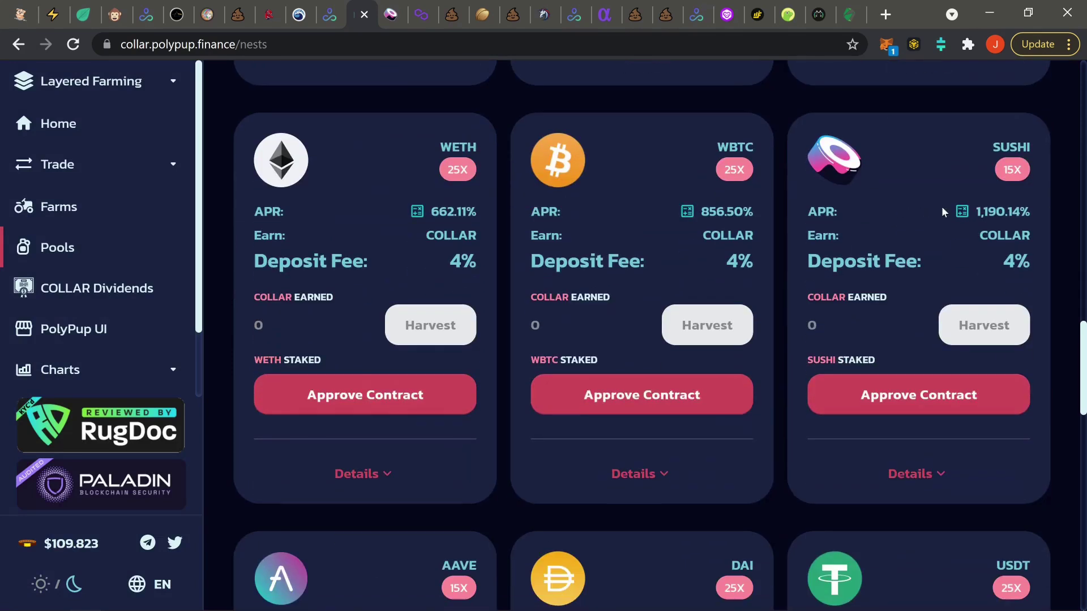
{"action": "scroll", "coordinate": [899, 225], "scroll_direction": "down", "scroll_amount": 6}
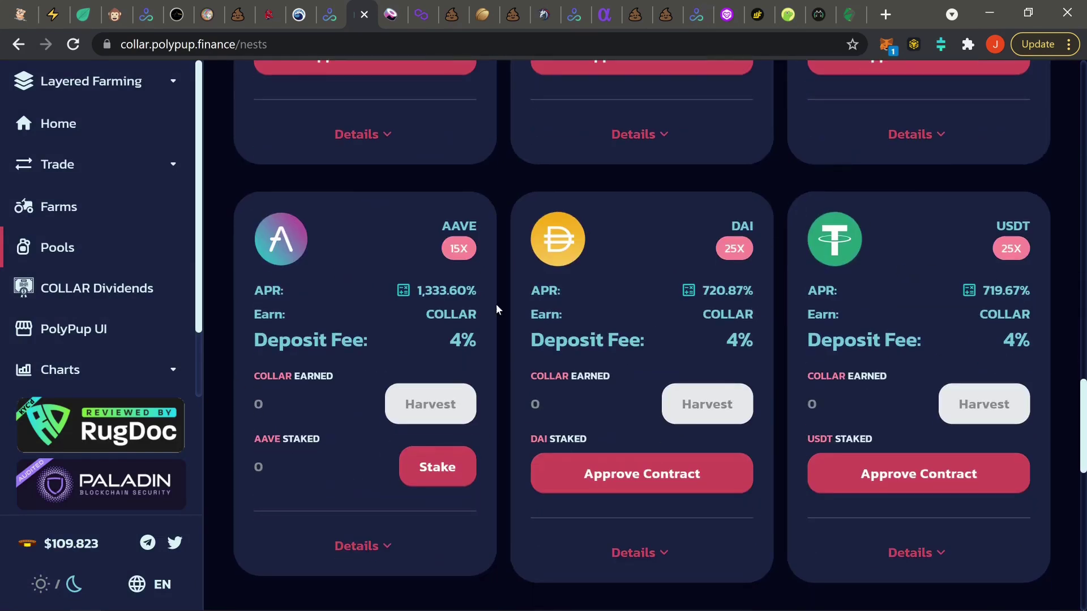
{"action": "left_click", "coordinate": [403, 293]}
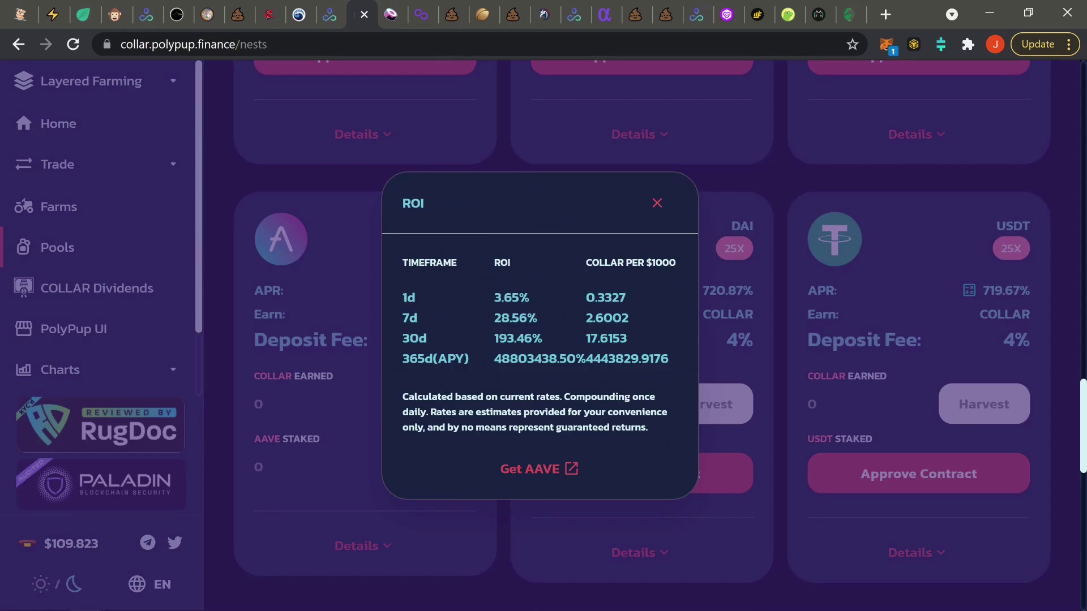
{"action": "left_click", "coordinate": [657, 203]}
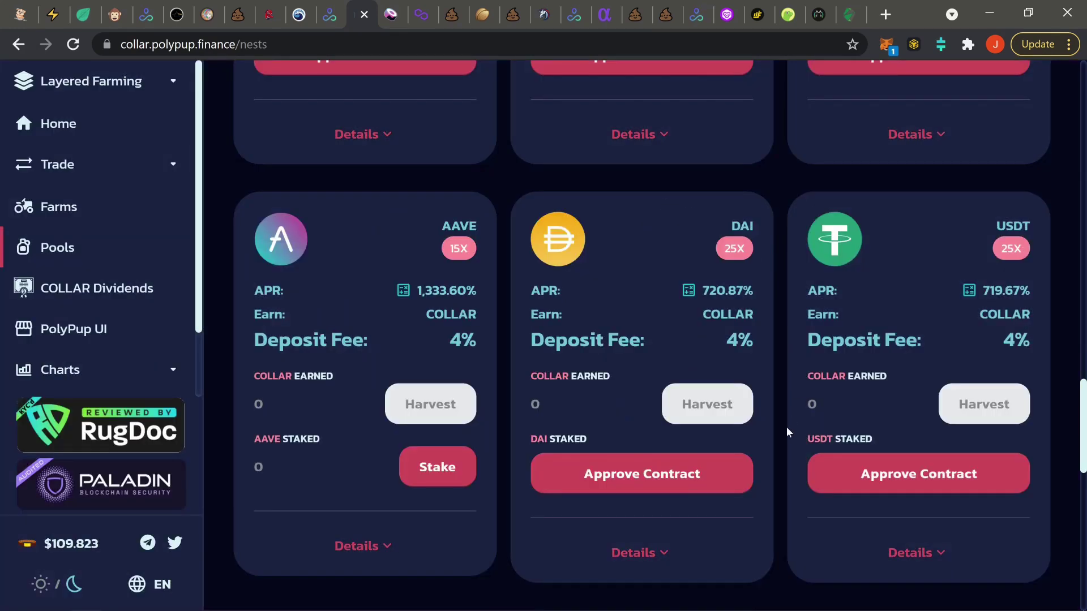
Step: Look through the remaining COLLAR pools and return to the PolyPup home page
{"action": "scroll", "coordinate": [787, 429], "scroll_direction": "down", "scroll_amount": 6}
{"action": "scroll", "coordinate": [785, 430], "scroll_direction": "up", "scroll_amount": 20}
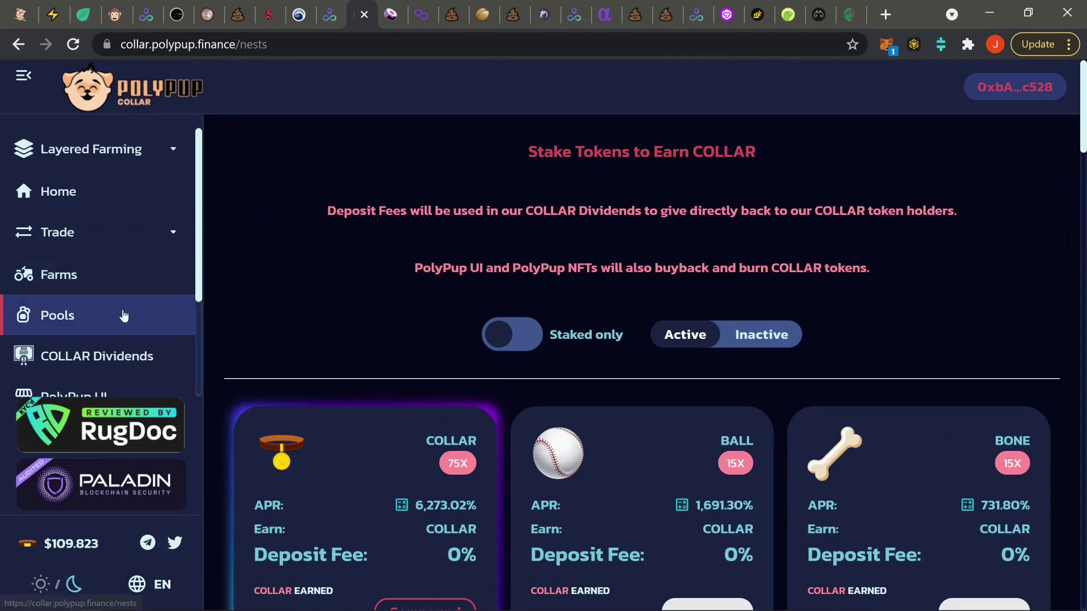
{"action": "left_click", "coordinate": [76, 189]}
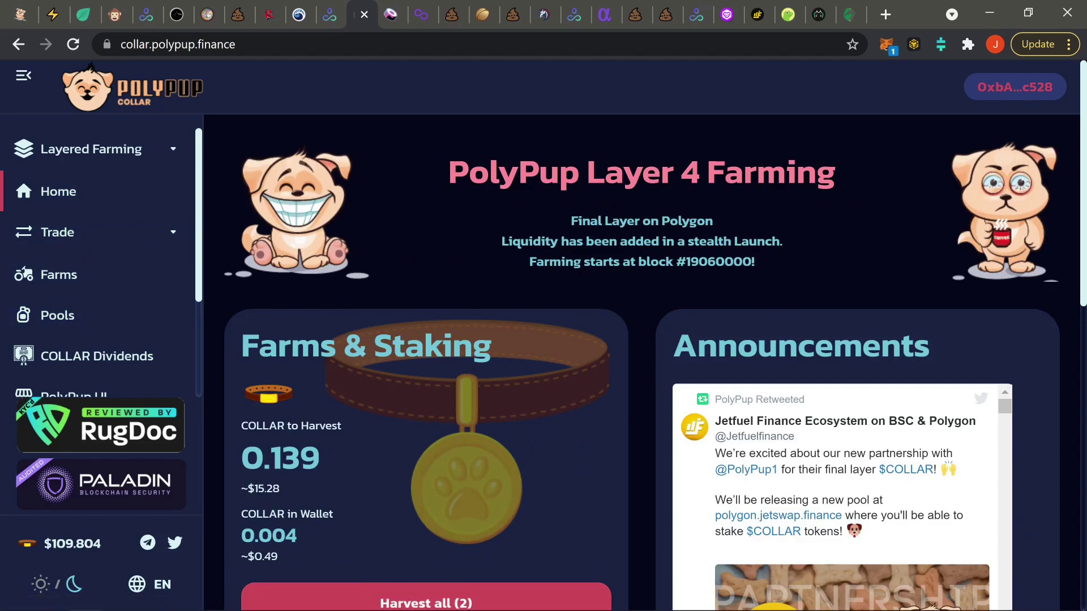
Step: Check the PolyNuts home page and examine the NUTS/USDC price history on PooCoin over longer and shorter periods
{"action": "left_click", "coordinate": [484, 15]}
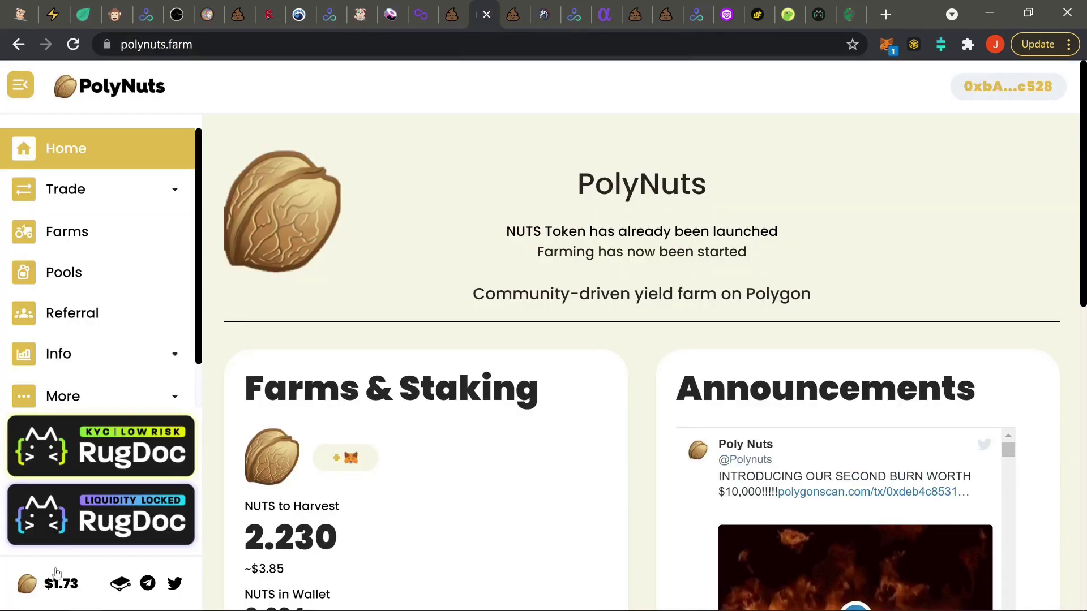
{"action": "left_click", "coordinate": [520, 20]}
{"action": "scroll", "coordinate": [606, 328], "scroll_direction": "down", "scroll_amount": 3}
{"action": "scroll", "coordinate": [694, 355], "scroll_direction": "down", "scroll_amount": 5}
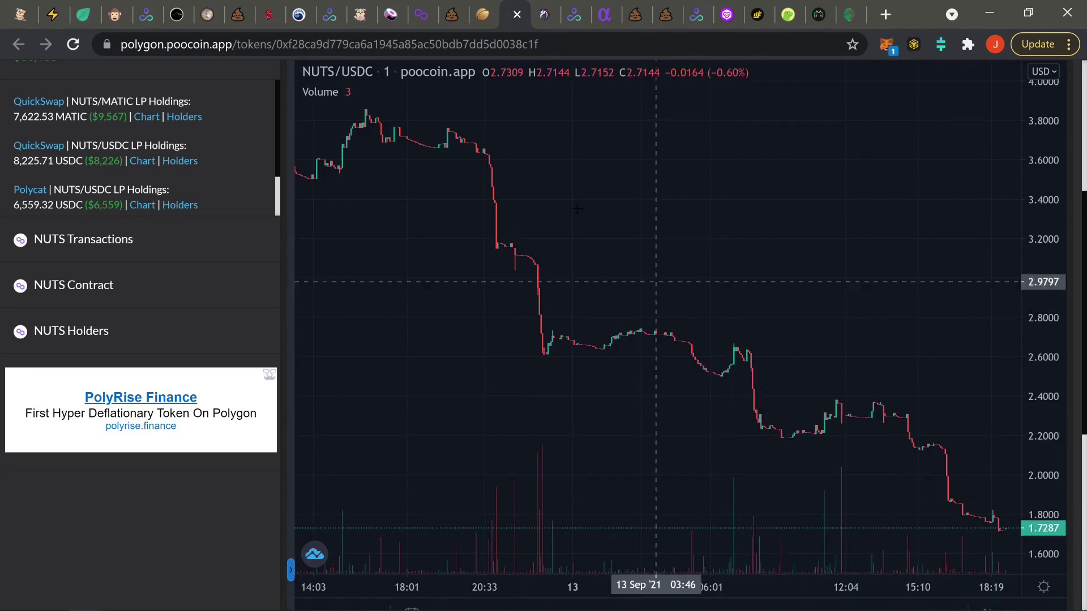
{"action": "scroll", "coordinate": [583, 367], "scroll_direction": "down", "scroll_amount": 5}
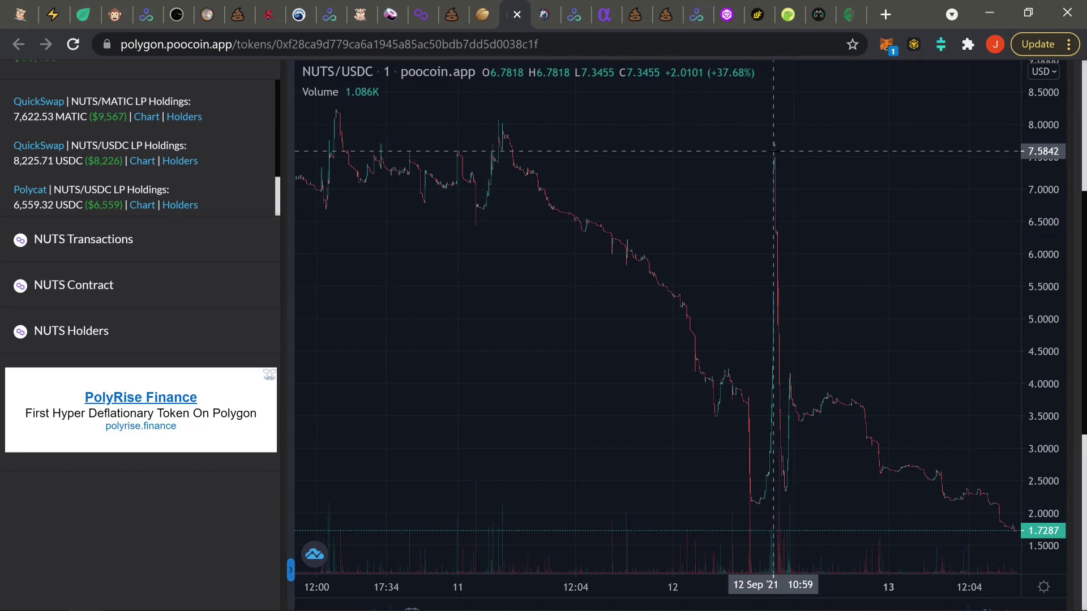
{"action": "scroll", "coordinate": [753, 227], "scroll_direction": "up", "scroll_amount": 5}
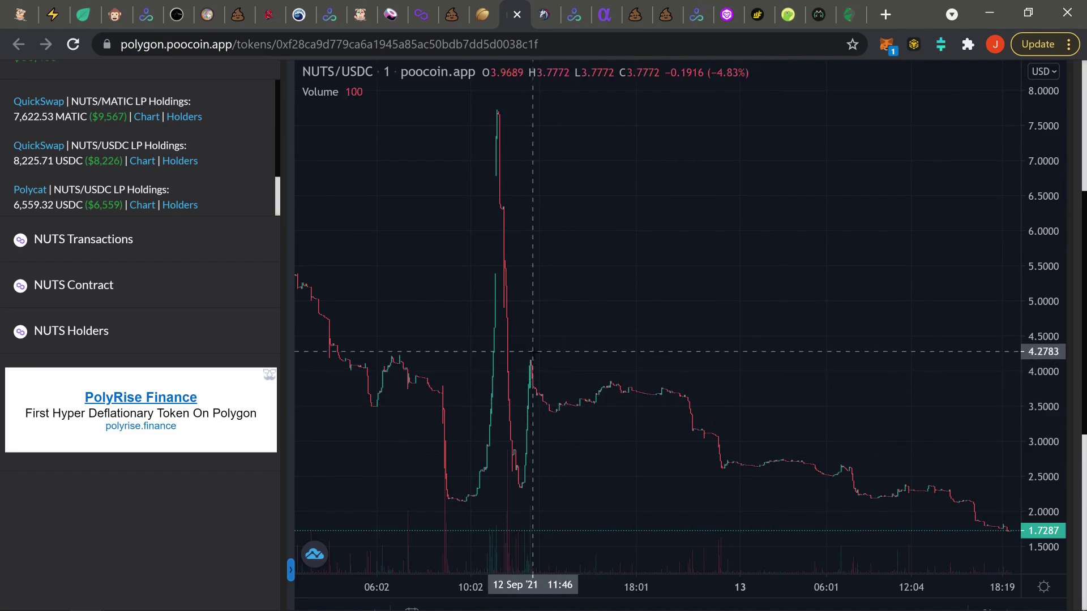
{"action": "left_click_drag", "start_coordinate": [666, 409], "coordinate": [560, 396]}
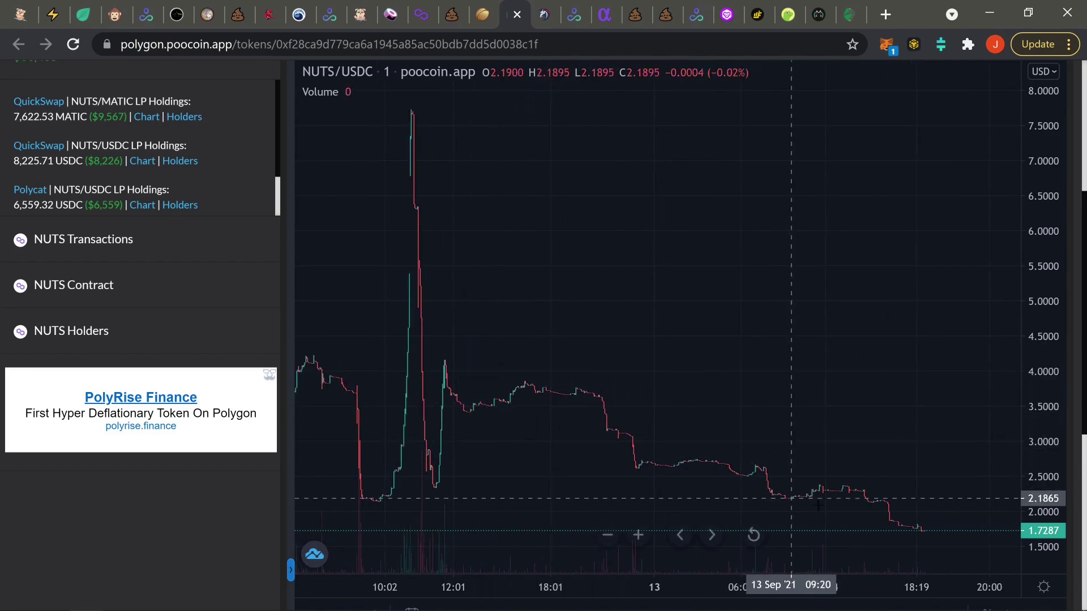
{"action": "scroll", "coordinate": [687, 508], "scroll_direction": "up", "scroll_amount": 5}
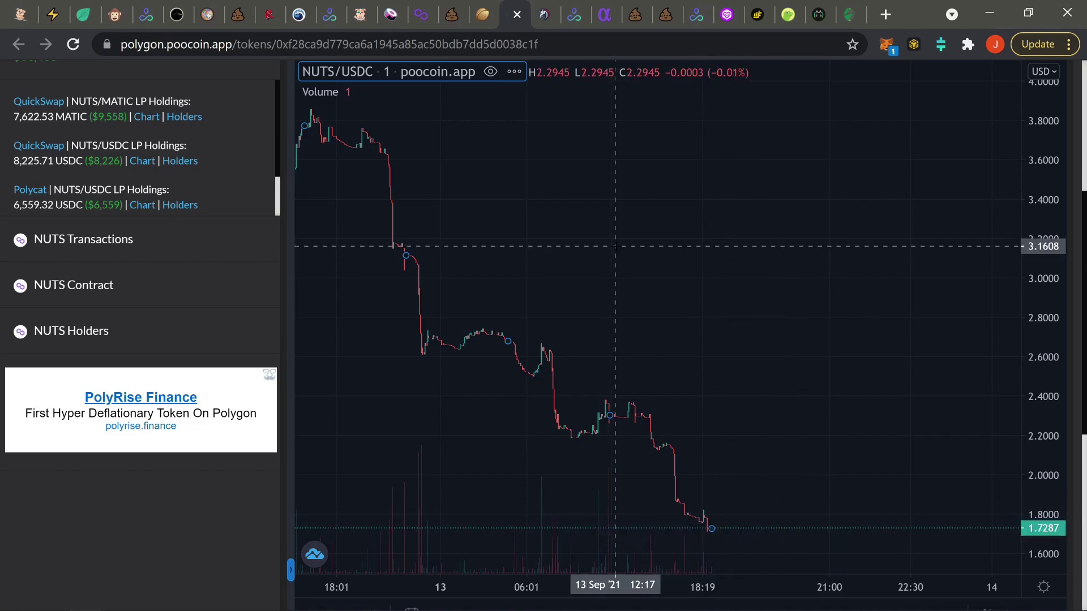
Step: Return to PolyNuts, review its NUTS farms and the QuickSwap NUTS-USDC LP farm's ROI, and go back to its home page
{"action": "left_click", "coordinate": [483, 15]}
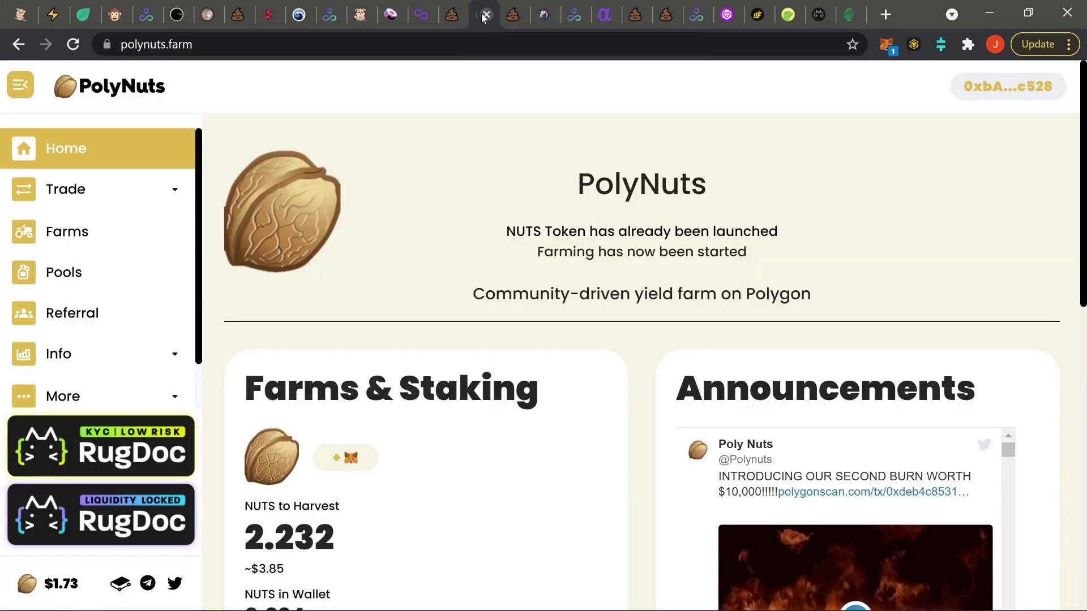
{"action": "left_click", "coordinate": [103, 233]}
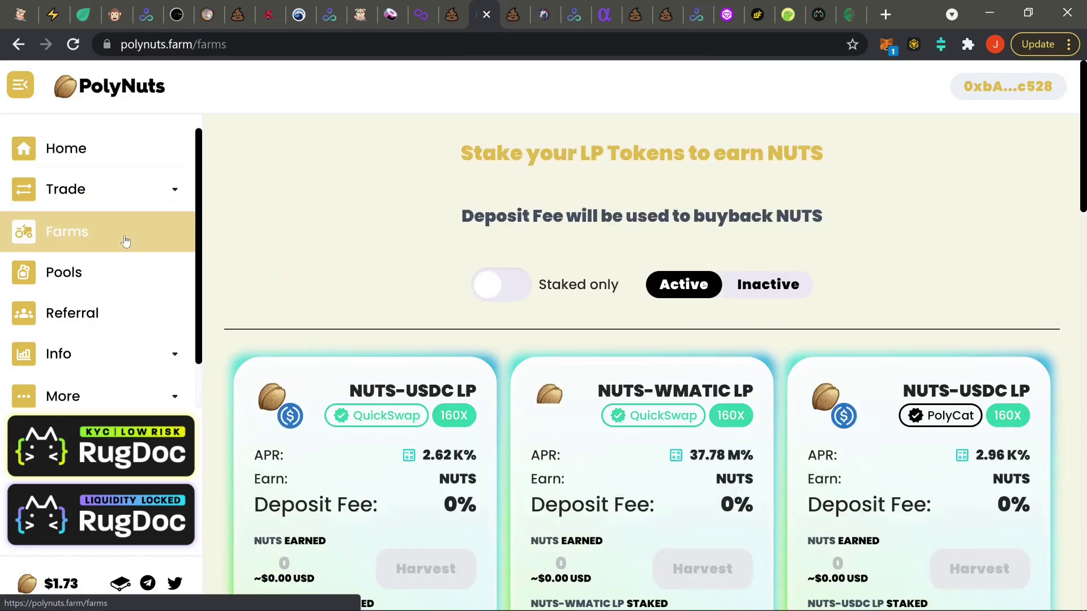
{"action": "scroll", "coordinate": [501, 307], "scroll_direction": "down", "scroll_amount": 4}
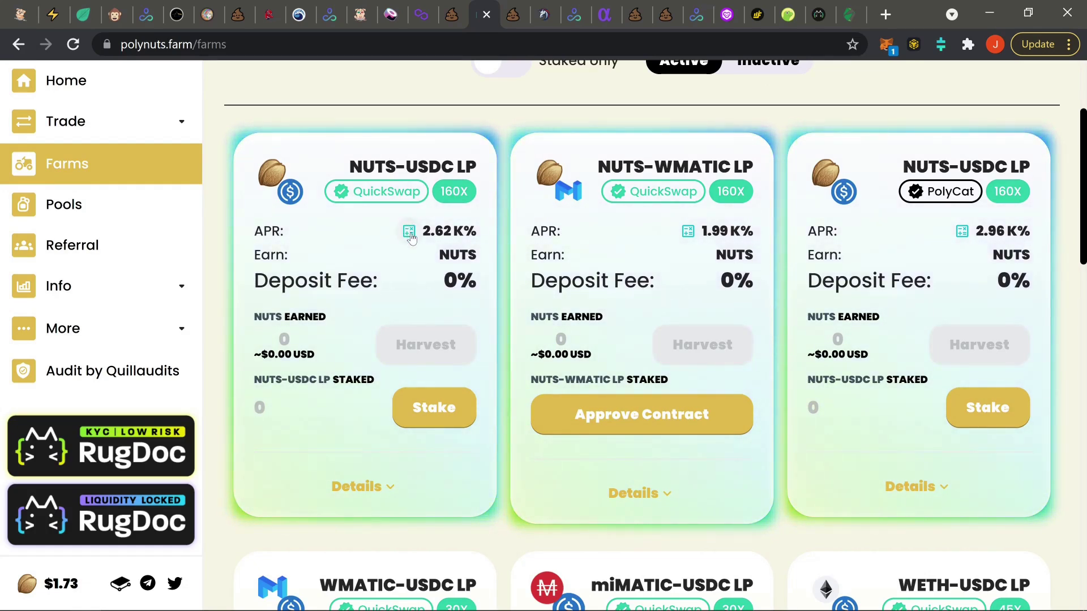
{"action": "left_click", "coordinate": [409, 232]}
{"action": "left_click_drag", "start_coordinate": [469, 289], "coordinate": [511, 296]}
{"action": "left_click", "coordinate": [517, 296]}
{"action": "left_click", "coordinate": [724, 195]}
{"action": "scroll", "coordinate": [502, 289], "scroll_direction": "up", "scroll_amount": 3}
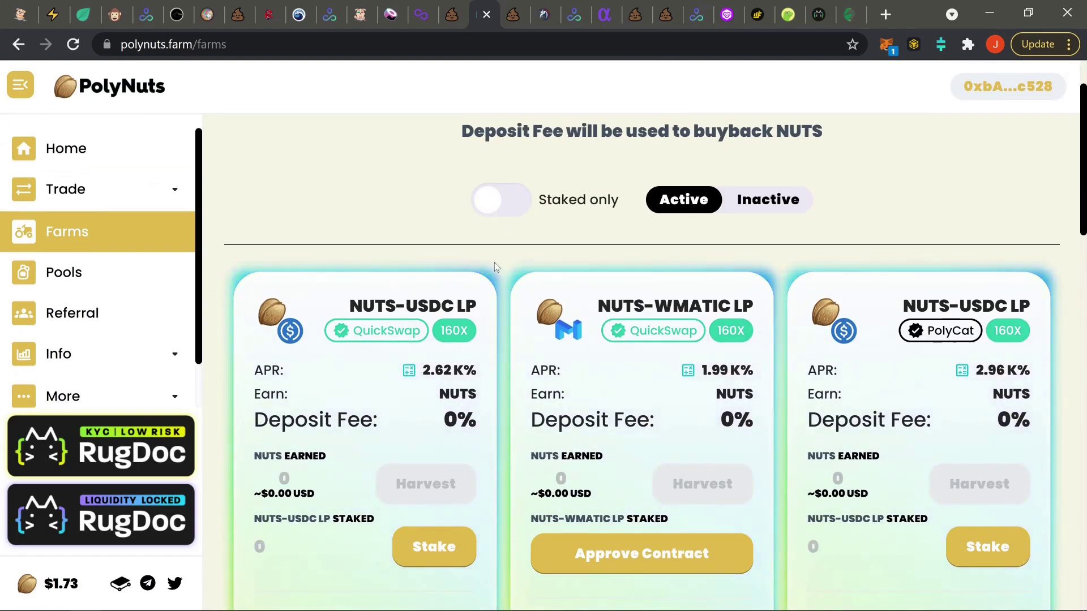
{"action": "scroll", "coordinate": [494, 263], "scroll_direction": "up", "scroll_amount": 2}
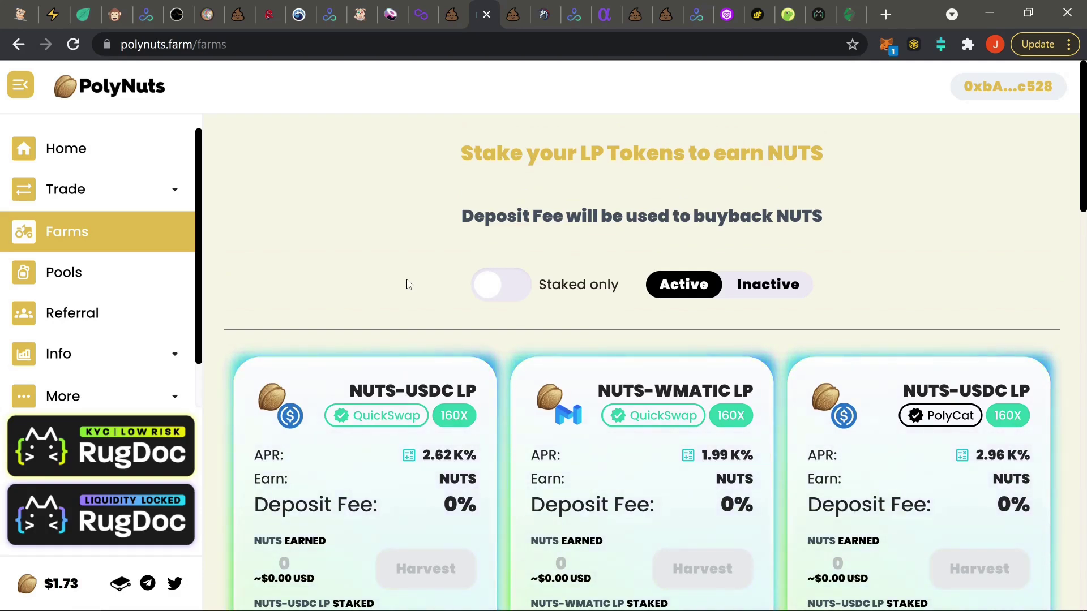
{"action": "left_click", "coordinate": [107, 161]}
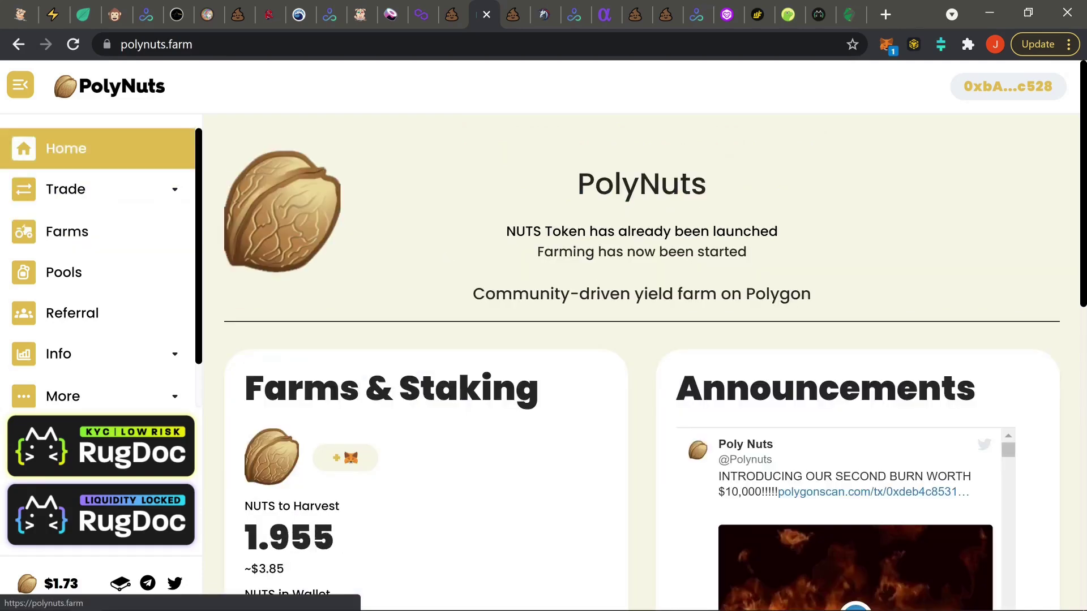
Step: Check the harvest summary on the PolyNuts home page and examine the staked amount and NUTS earned in the WBTC-USDC LP farm
{"action": "scroll", "coordinate": [637, 326], "scroll_direction": "down", "scroll_amount": 4}
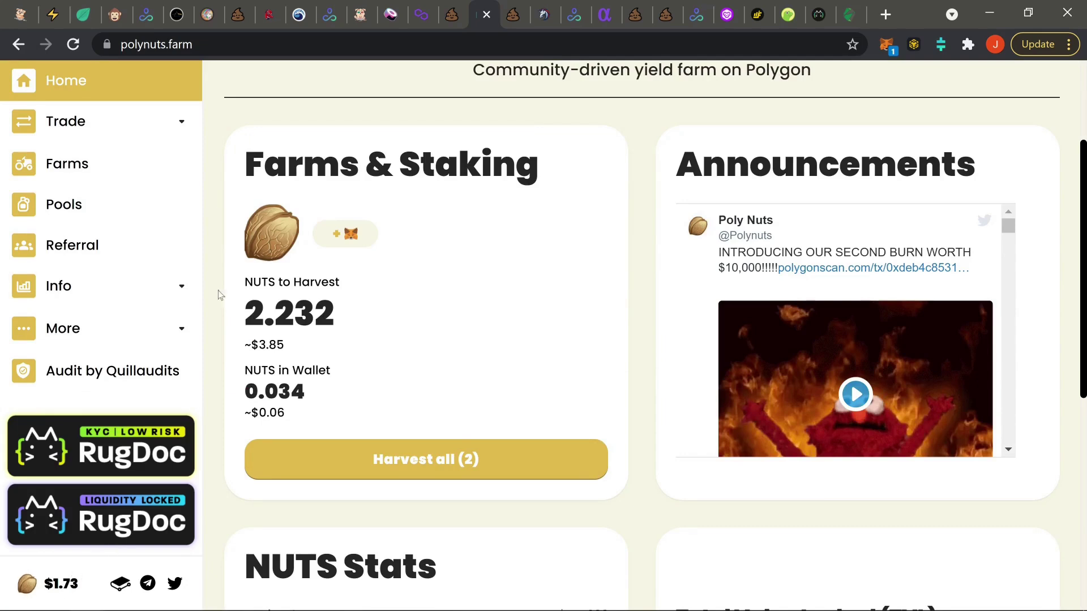
{"action": "left_click", "coordinate": [68, 164]}
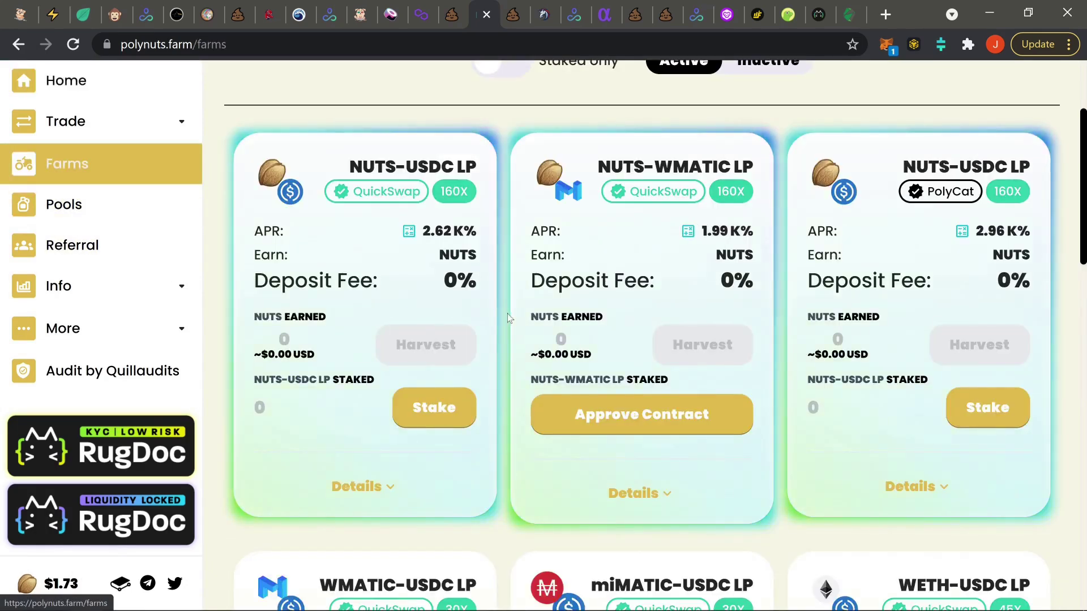
{"action": "scroll", "coordinate": [510, 317], "scroll_direction": "down", "scroll_amount": 10}
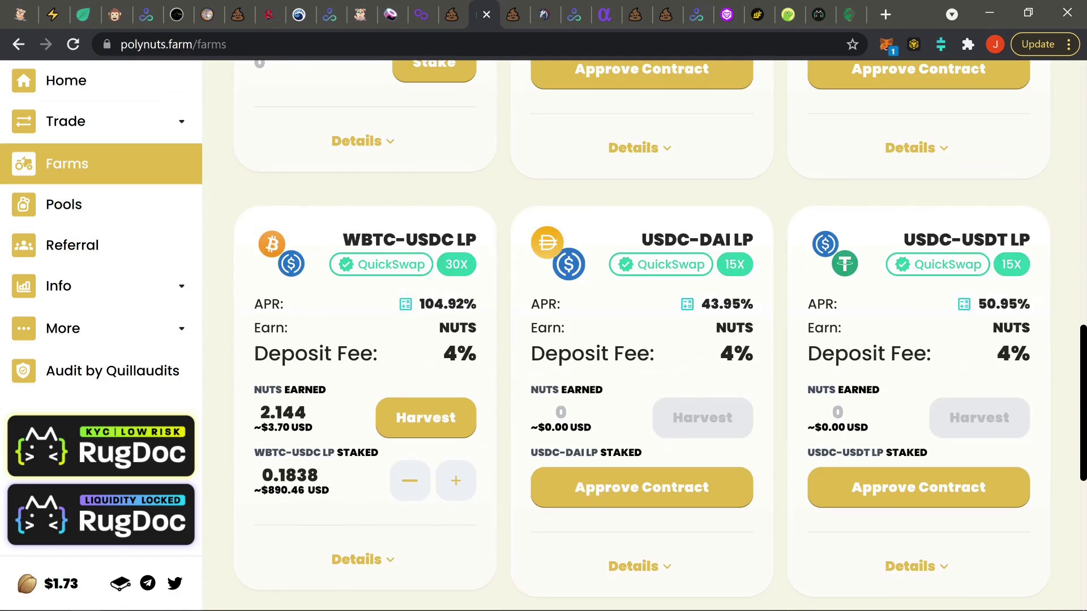
{"action": "left_click_drag", "start_coordinate": [261, 490], "coordinate": [322, 490]}
{"action": "left_click", "coordinate": [346, 492]}
{"action": "left_click_drag", "start_coordinate": [257, 429], "coordinate": [325, 434]}
{"action": "left_click", "coordinate": [328, 433]}
Step: Look over the other PolyNuts farms and review the WBTC-USDC LP farm's ROI breakdown against its earned rewards
{"action": "scroll", "coordinate": [505, 347], "scroll_direction": "up", "scroll_amount": 15}
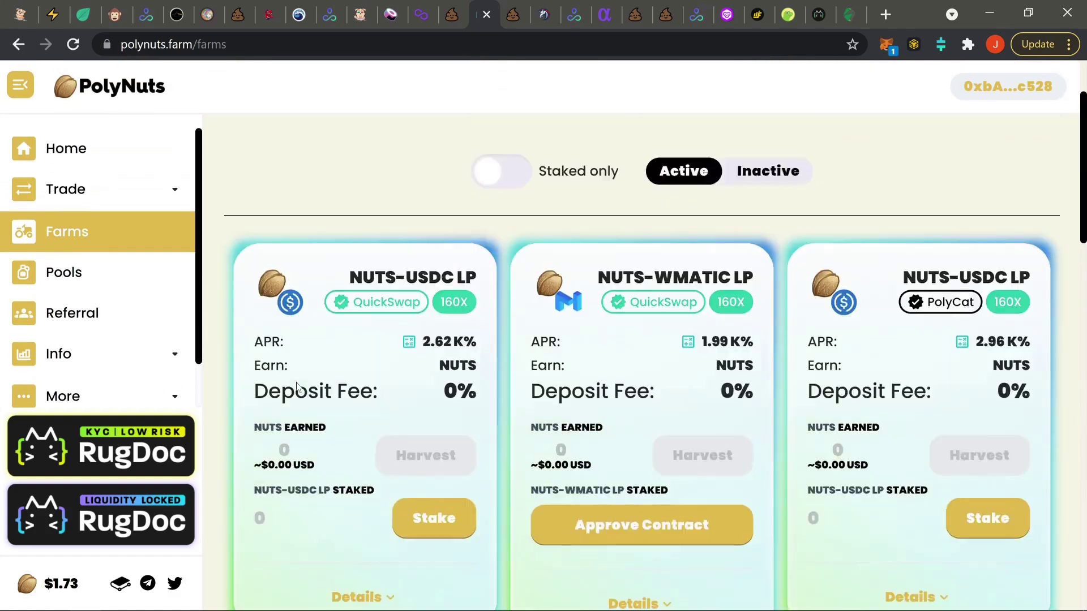
{"action": "scroll", "coordinate": [504, 347], "scroll_direction": "down", "scroll_amount": 12}
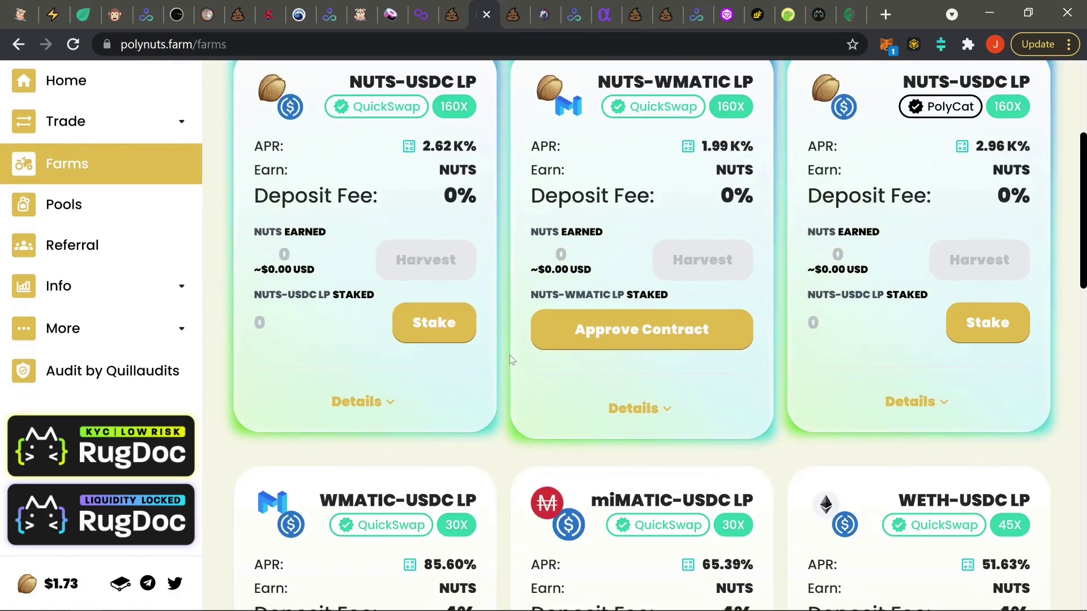
{"action": "scroll", "coordinate": [506, 383], "scroll_direction": "down", "scroll_amount": 6}
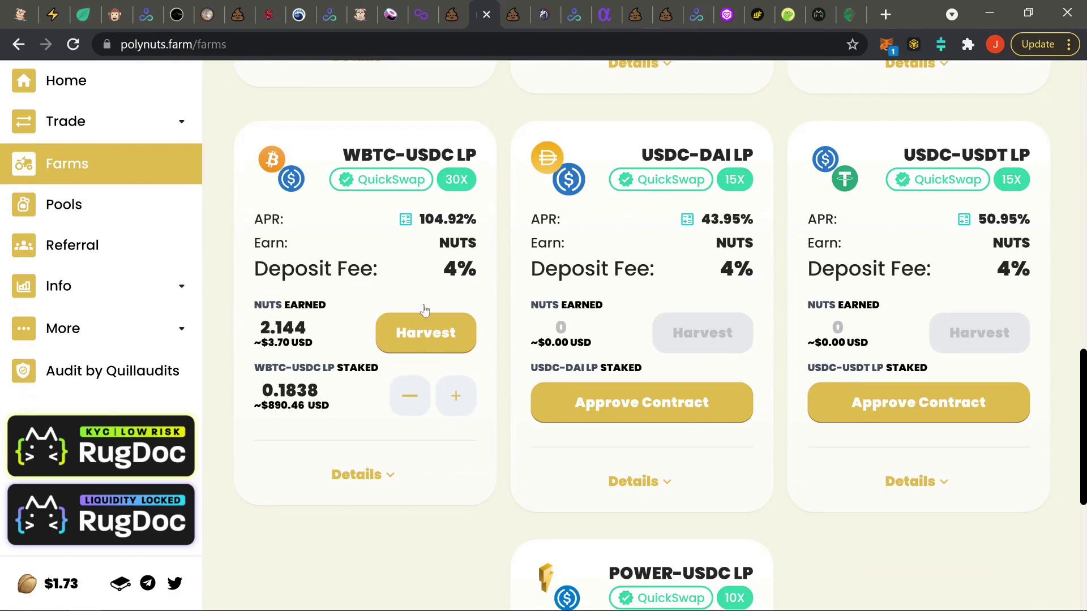
{"action": "left_click", "coordinate": [404, 221]}
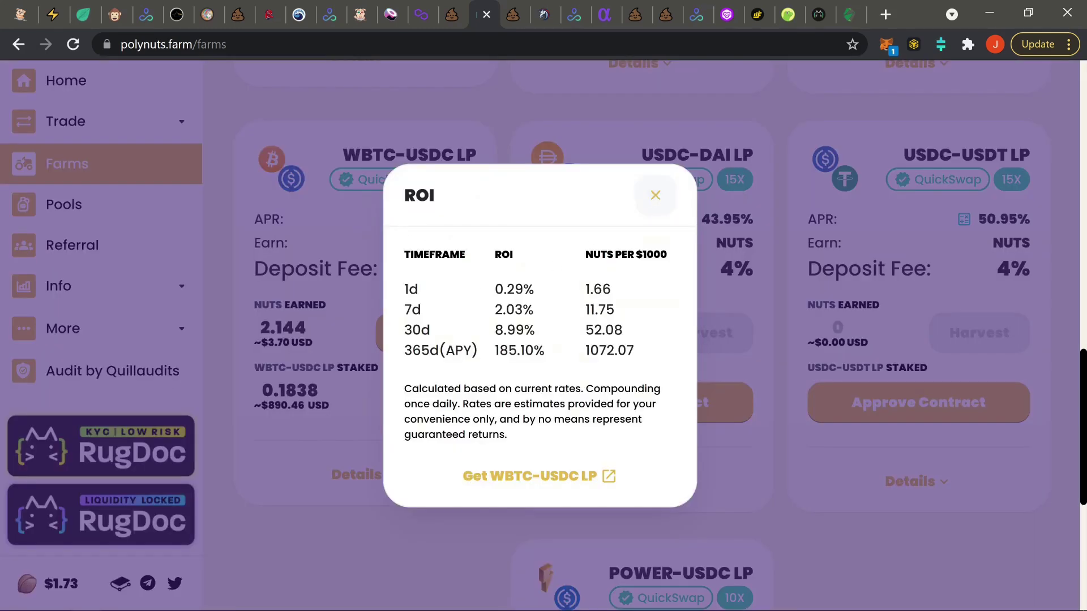
{"action": "left_click", "coordinate": [652, 195]}
{"action": "left_click_drag", "start_coordinate": [261, 343], "coordinate": [299, 343]}
{"action": "left_click", "coordinate": [321, 343]}
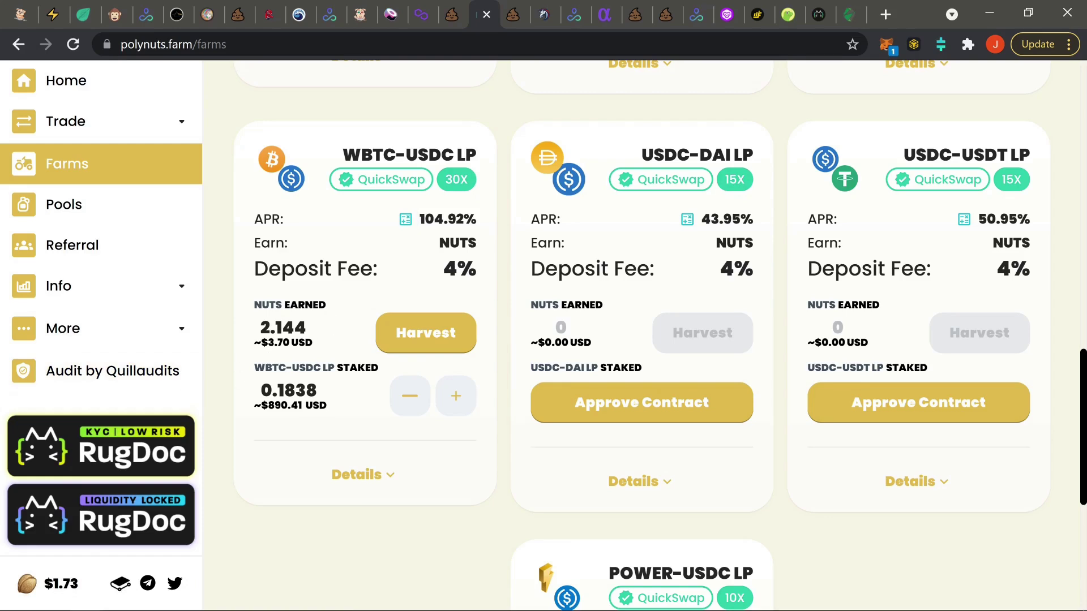
Step: Reveal the additional PolyNuts site links for the docs, GitHub and the Quillaudits audit
{"action": "scroll", "coordinate": [246, 369], "scroll_direction": "up", "scroll_amount": 15}
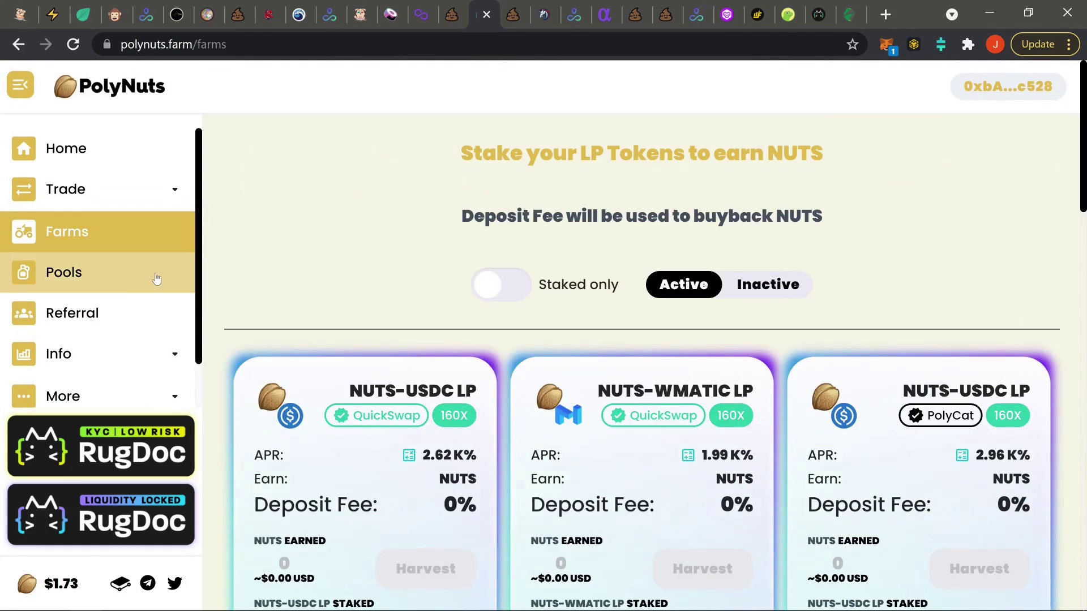
{"action": "scroll", "coordinate": [133, 362], "scroll_direction": "down", "scroll_amount": 1}
{"action": "left_click", "coordinate": [134, 365]}
{"action": "scroll", "coordinate": [136, 361], "scroll_direction": "down", "scroll_amount": 2}
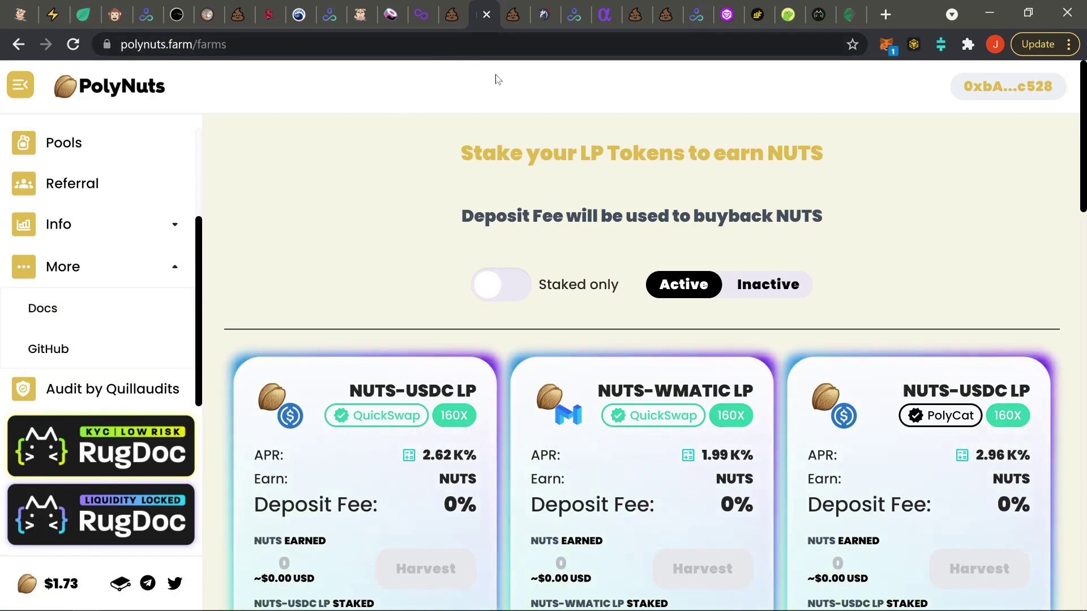
Step: Switch to PolyAlpha, view its staking pools and review the ALPHA pool's ROI breakdown, including the one-day rate
{"action": "left_click", "coordinate": [604, 14]}
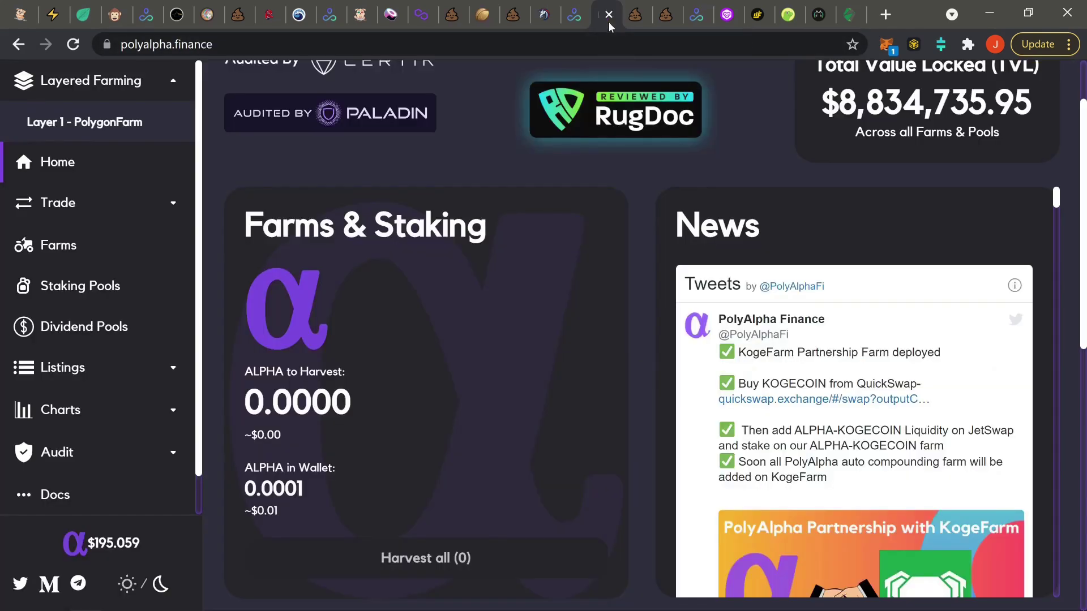
{"action": "scroll", "coordinate": [643, 338], "scroll_direction": "up", "scroll_amount": 3}
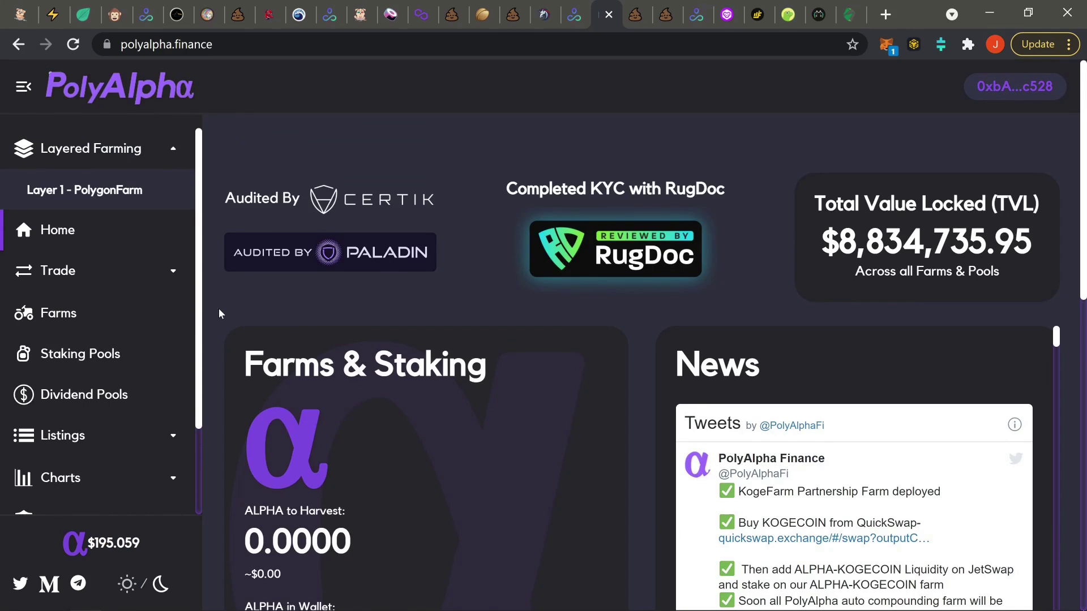
{"action": "left_click", "coordinate": [169, 357]}
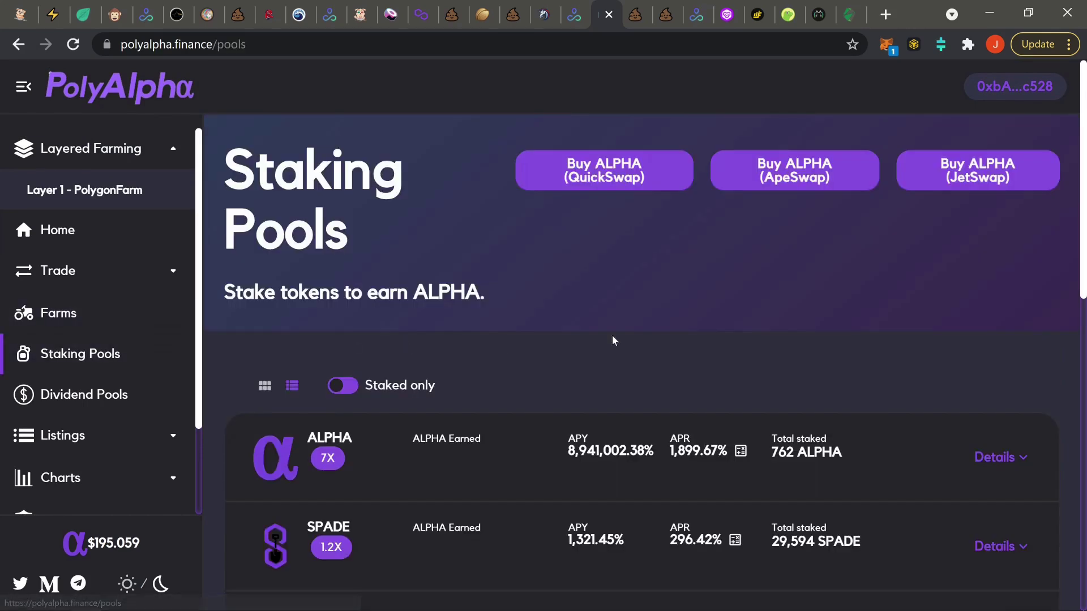
{"action": "scroll", "coordinate": [693, 340], "scroll_direction": "down", "scroll_amount": 4}
{"action": "left_click", "coordinate": [742, 227]}
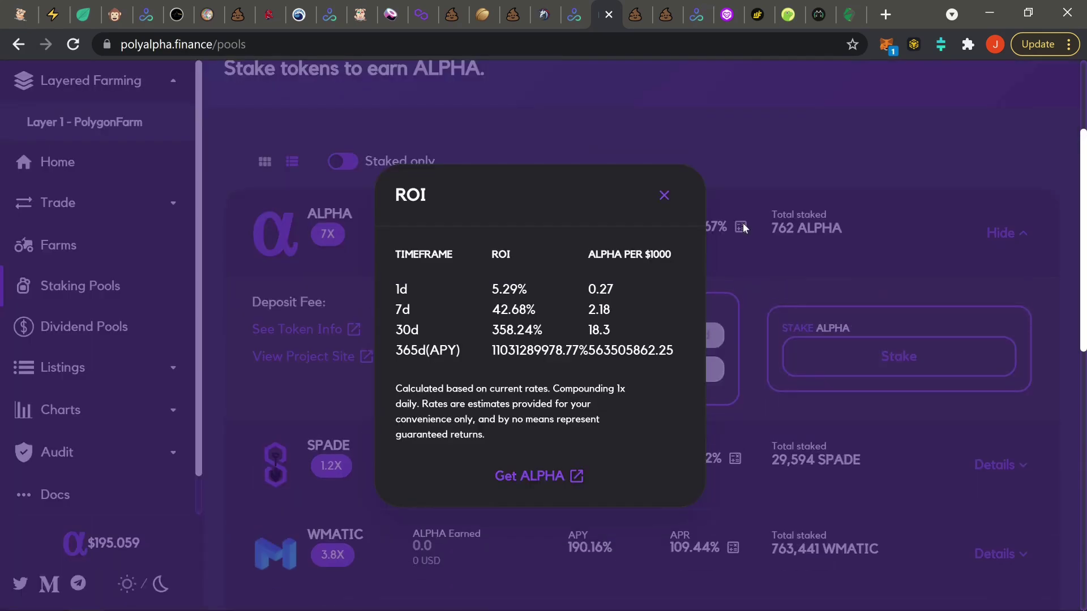
{"action": "left_click_drag", "start_coordinate": [483, 287], "coordinate": [529, 290]}
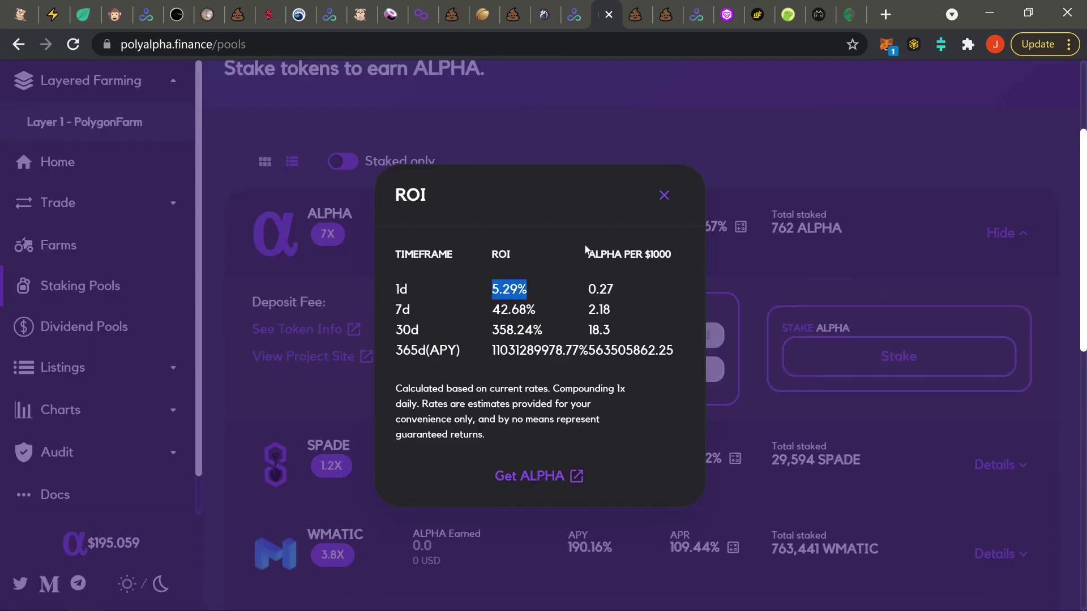
{"action": "left_click", "coordinate": [667, 195]}
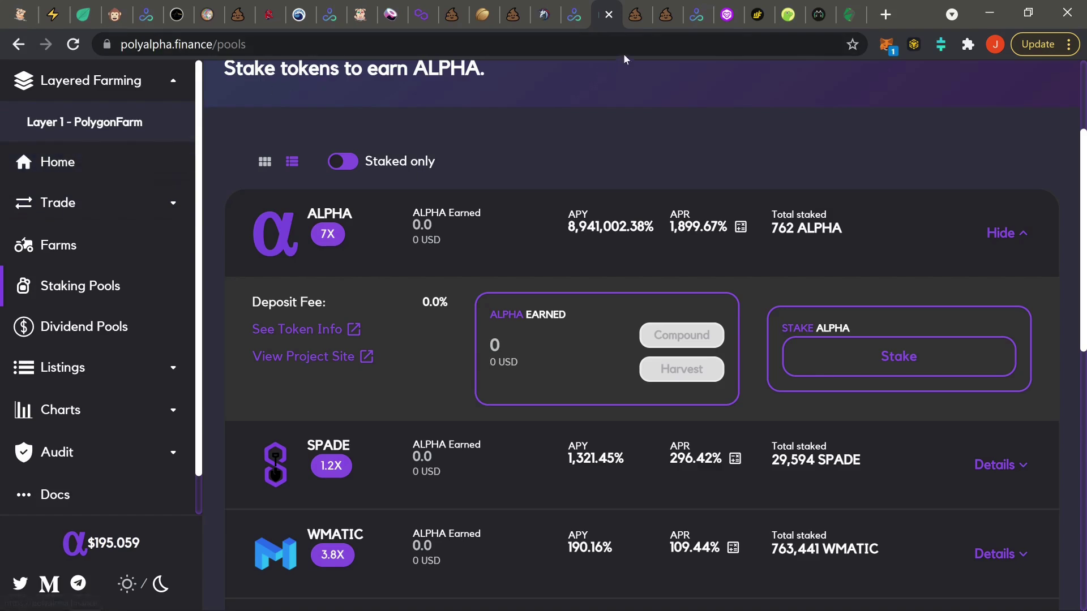
Step: Examine the JetSwap ALPHA/USDC price history on PooCoin over shorter and longer periods up to the latest candles
{"action": "left_click", "coordinate": [636, 17]}
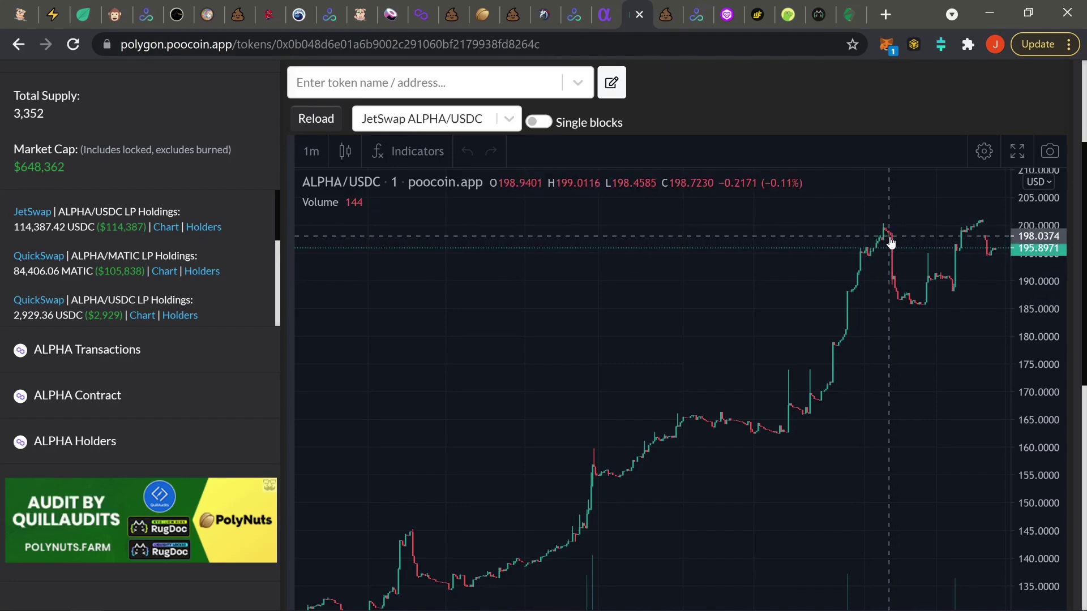
{"action": "scroll", "coordinate": [1064, 272], "scroll_direction": "up", "scroll_amount": 3}
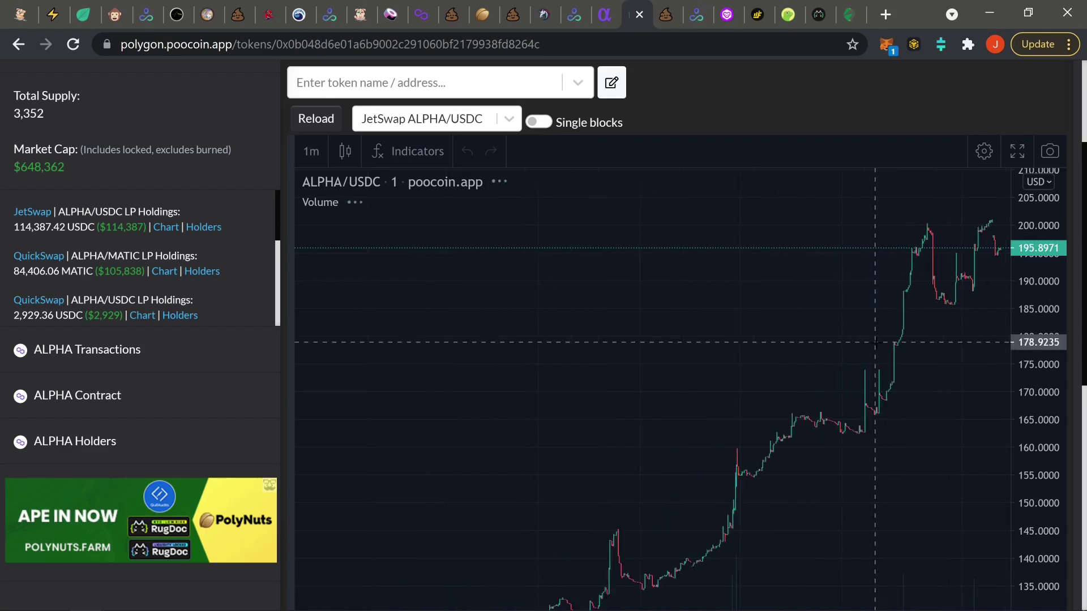
{"action": "scroll", "coordinate": [1067, 270], "scroll_direction": "down", "scroll_amount": 3}
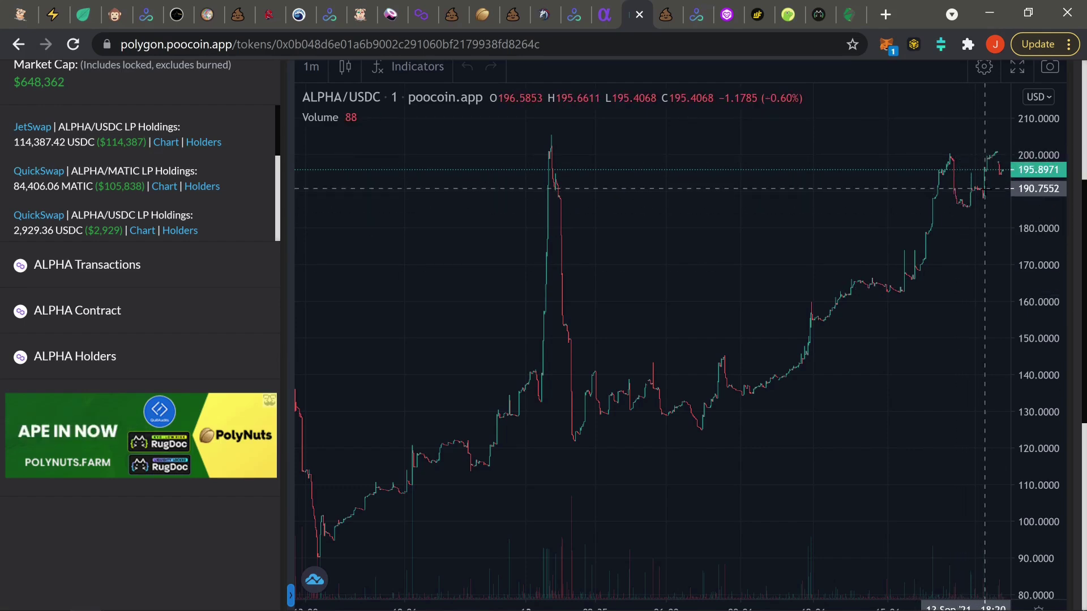
{"action": "scroll", "coordinate": [982, 193], "scroll_direction": "up", "scroll_amount": 5}
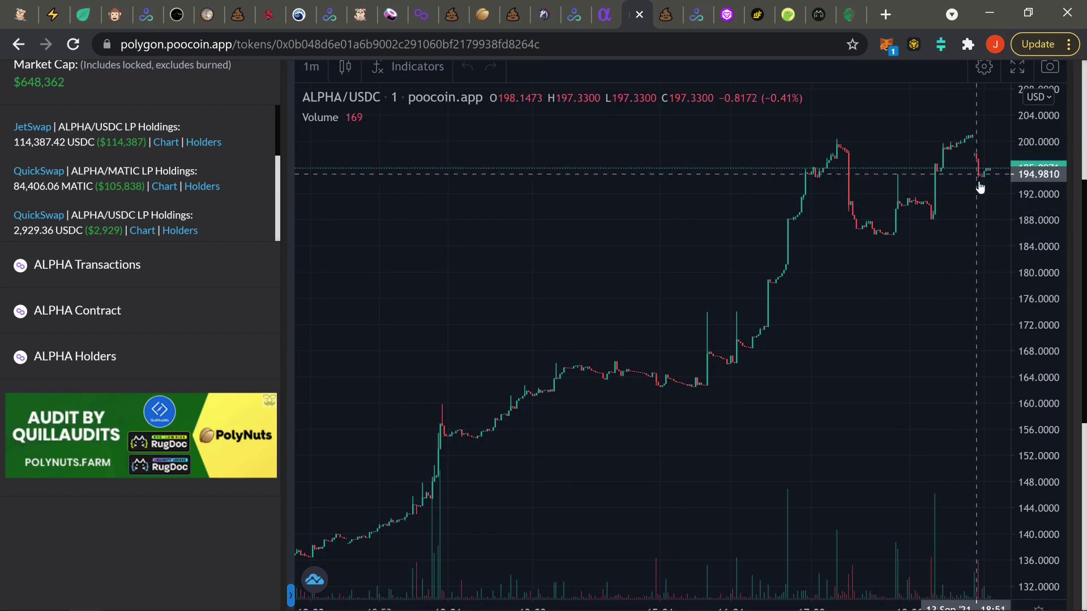
{"action": "left_click_drag", "start_coordinate": [906, 234], "coordinate": [684, 286]}
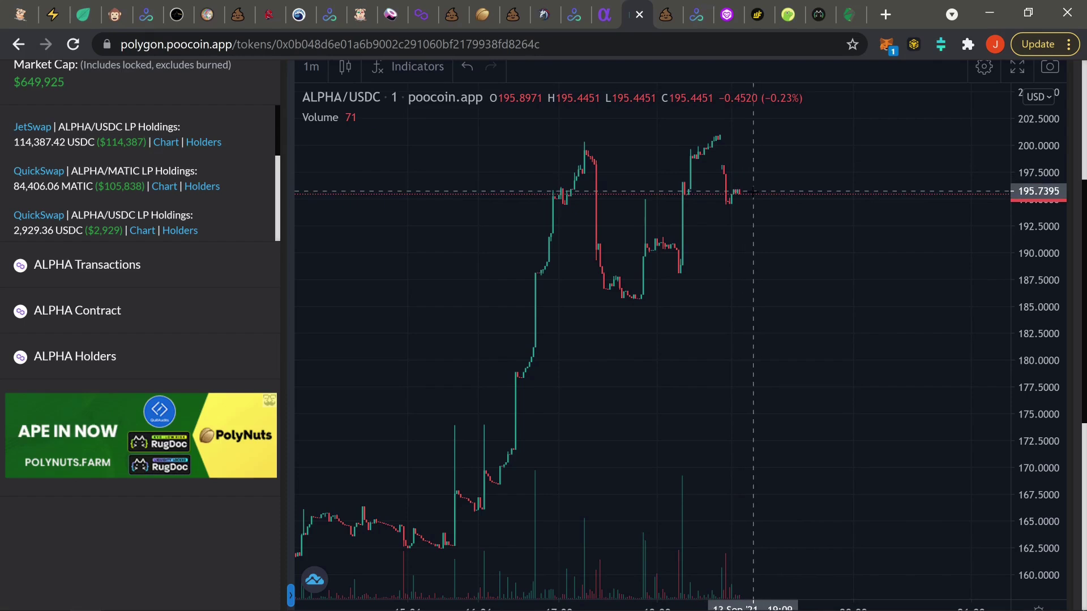
Step: Return to PolyAlpha and look over its home page with the audits, total value locked and news
{"action": "left_click", "coordinate": [605, 14]}
{"action": "scroll", "coordinate": [538, 252], "scroll_direction": "up", "scroll_amount": 4}
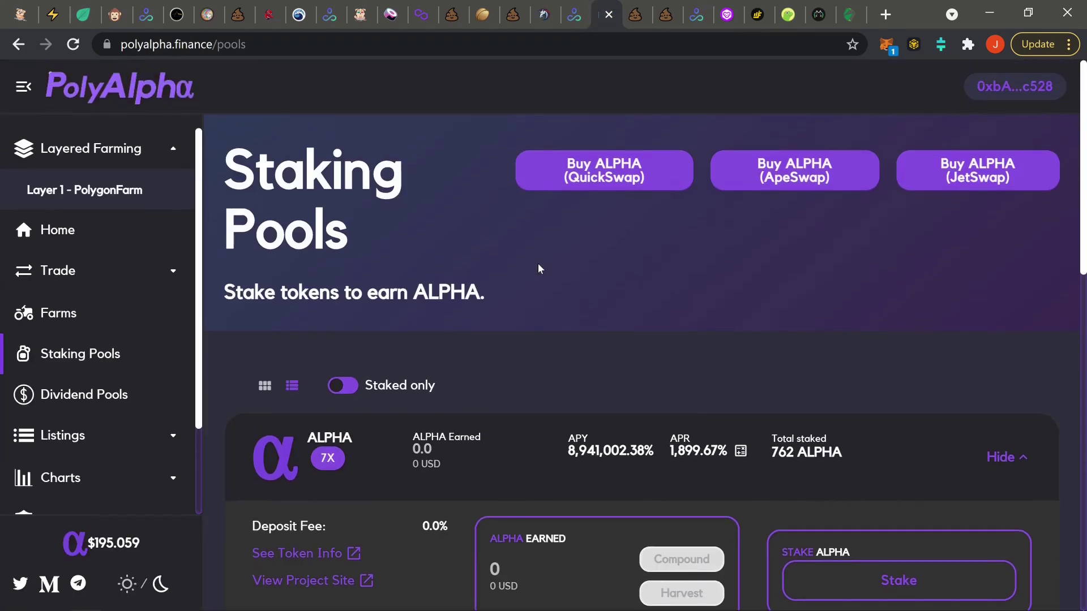
{"action": "left_click", "coordinate": [147, 227]}
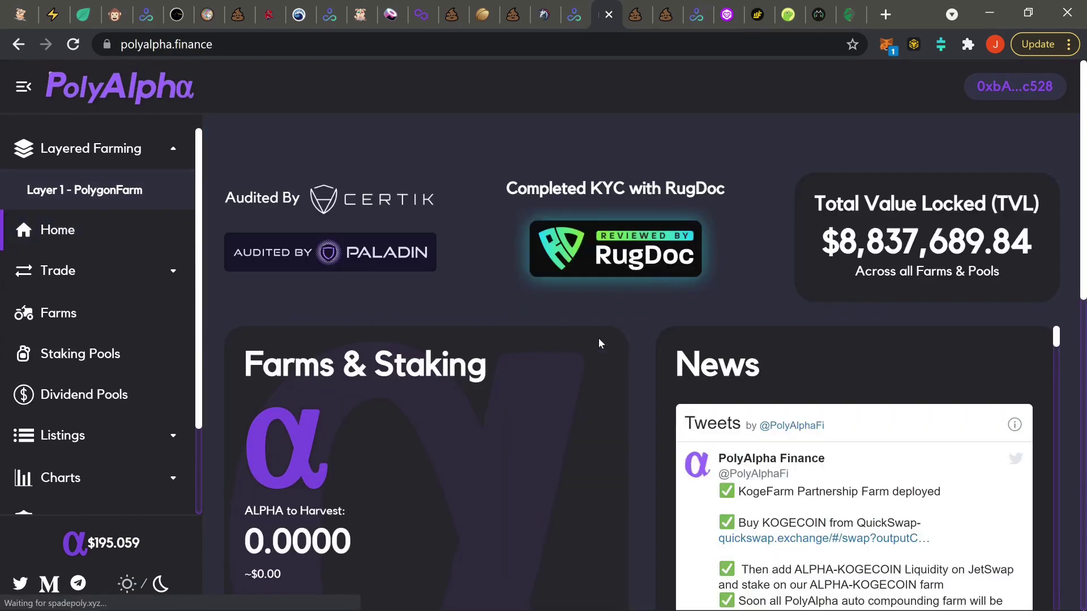
{"action": "scroll", "coordinate": [643, 310], "scroll_direction": "down", "scroll_amount": 4}
{"action": "scroll", "coordinate": [643, 311], "scroll_direction": "up", "scroll_amount": 4}
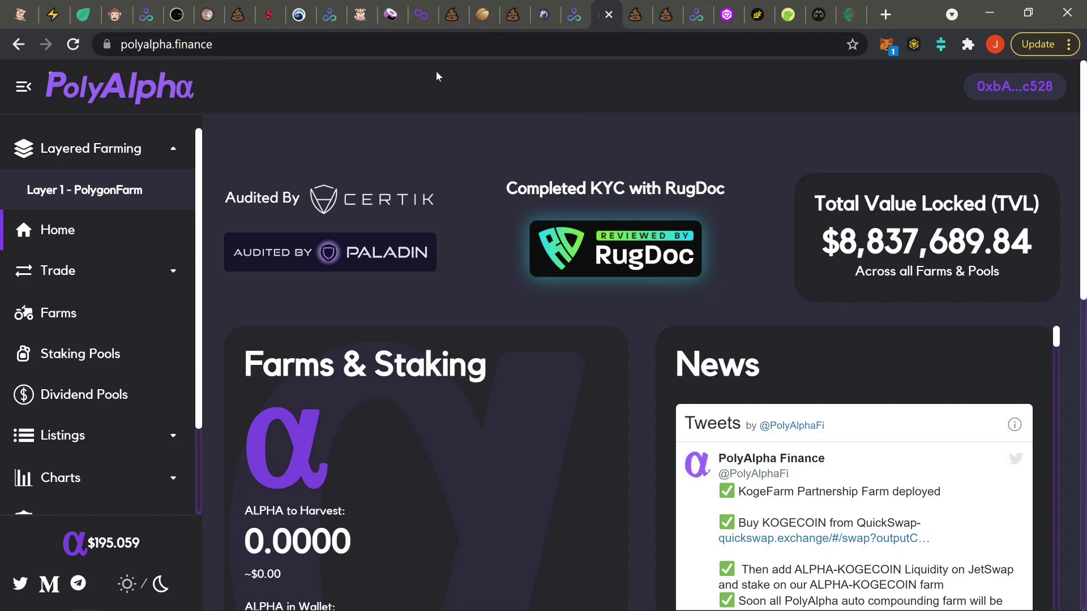
Step: Locate the PolyPup UI link on the PolyPup COLLAR site and switch to the open PolyPup Universal UI page with its farm search
{"action": "left_click", "coordinate": [360, 15]}
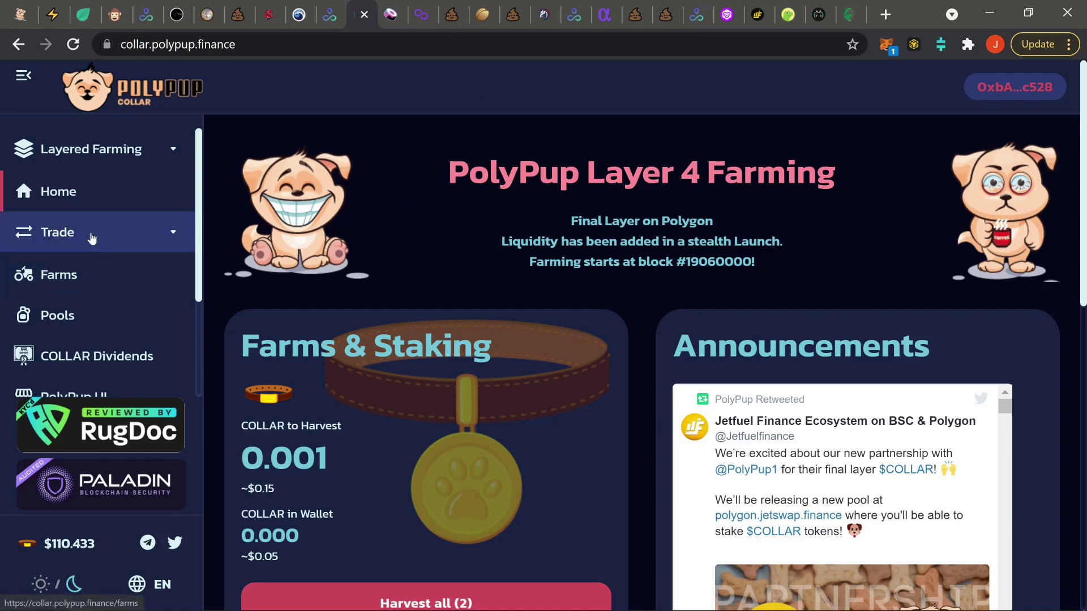
{"action": "scroll", "coordinate": [93, 235], "scroll_direction": "down", "scroll_amount": 3}
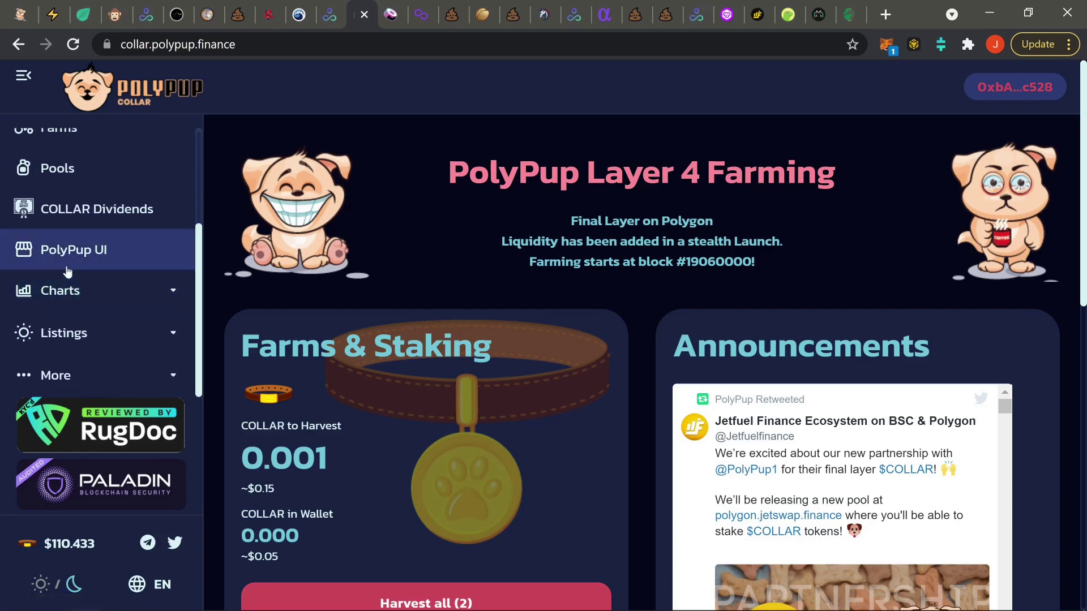
{"action": "right_click", "coordinate": [119, 256]}
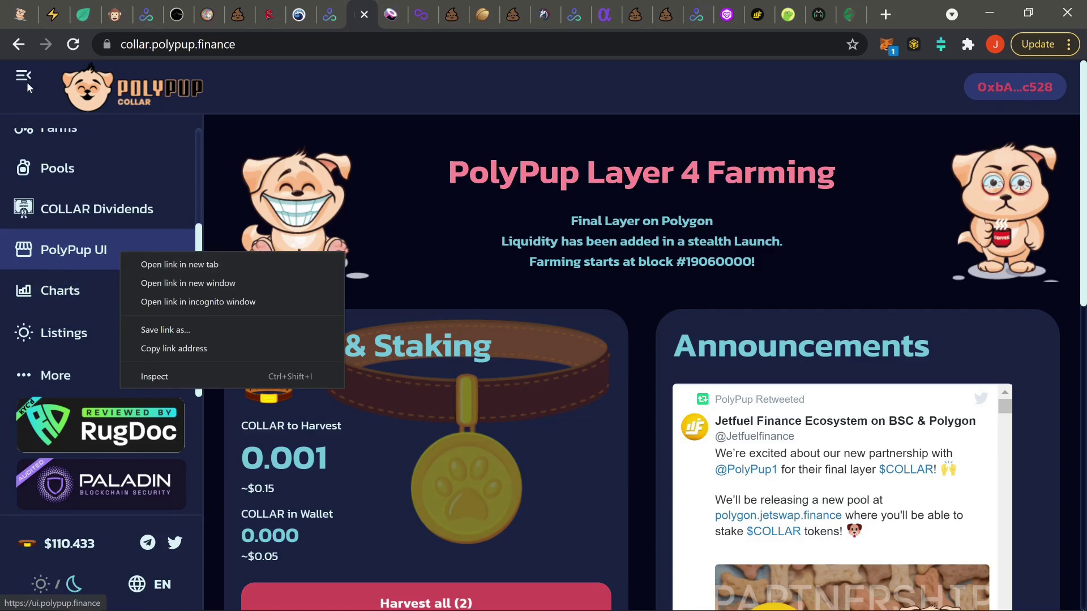
{"action": "left_click", "coordinate": [21, 14]}
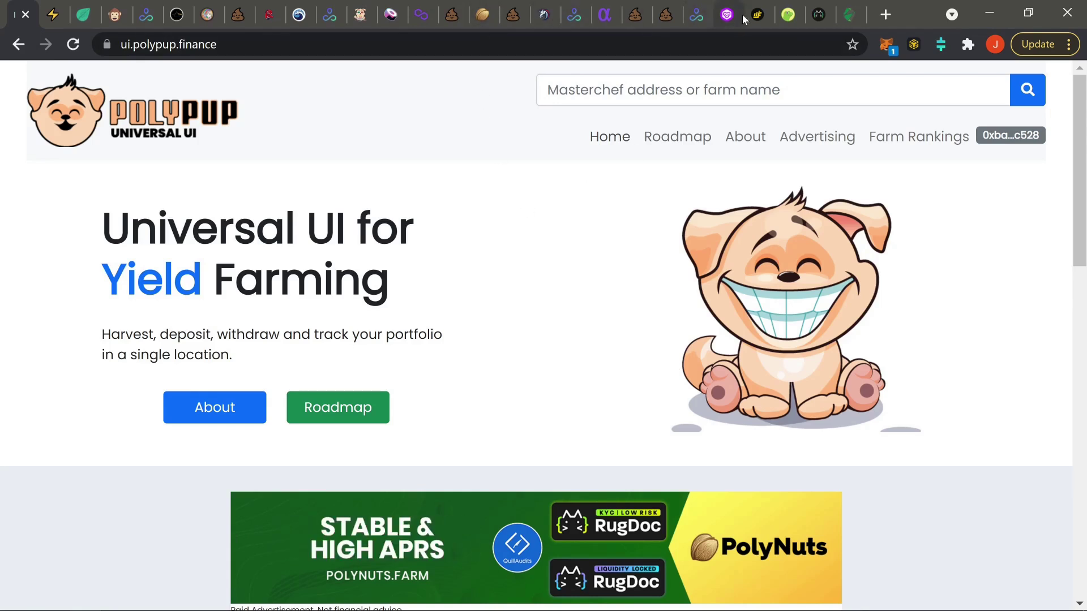
{"action": "left_click", "coordinate": [544, 93]}
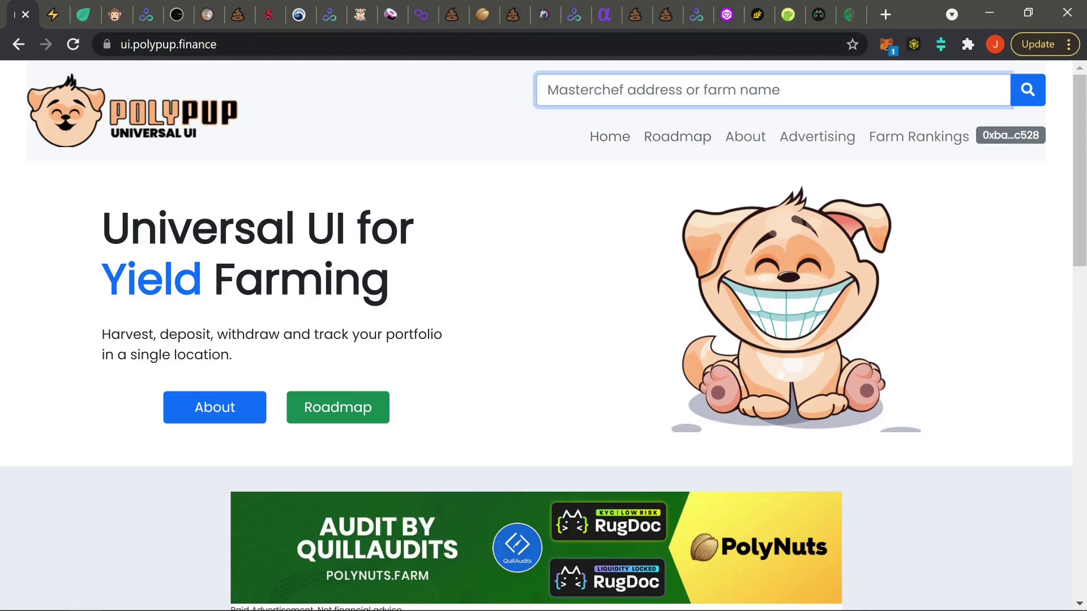
{"action": "left_click", "coordinate": [568, 298]}
Step: Compare the projects in the Universal UI's Total Value Locked farm rankings and open the PolyNuts details page
{"action": "scroll", "coordinate": [577, 298], "scroll_direction": "down", "scroll_amount": 6}
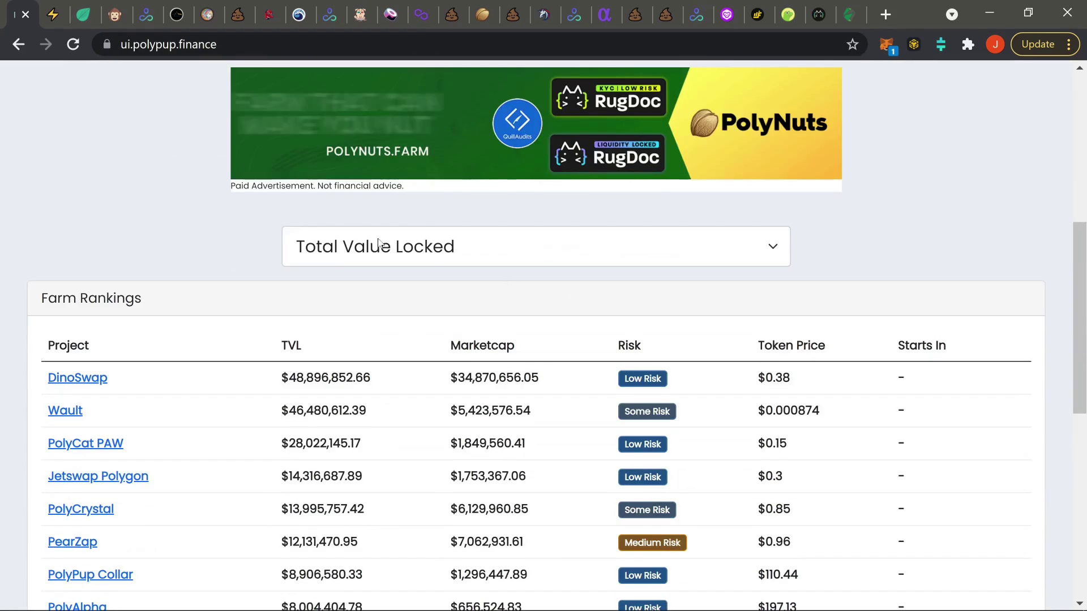
{"action": "scroll", "coordinate": [339, 236], "scroll_direction": "down", "scroll_amount": 4}
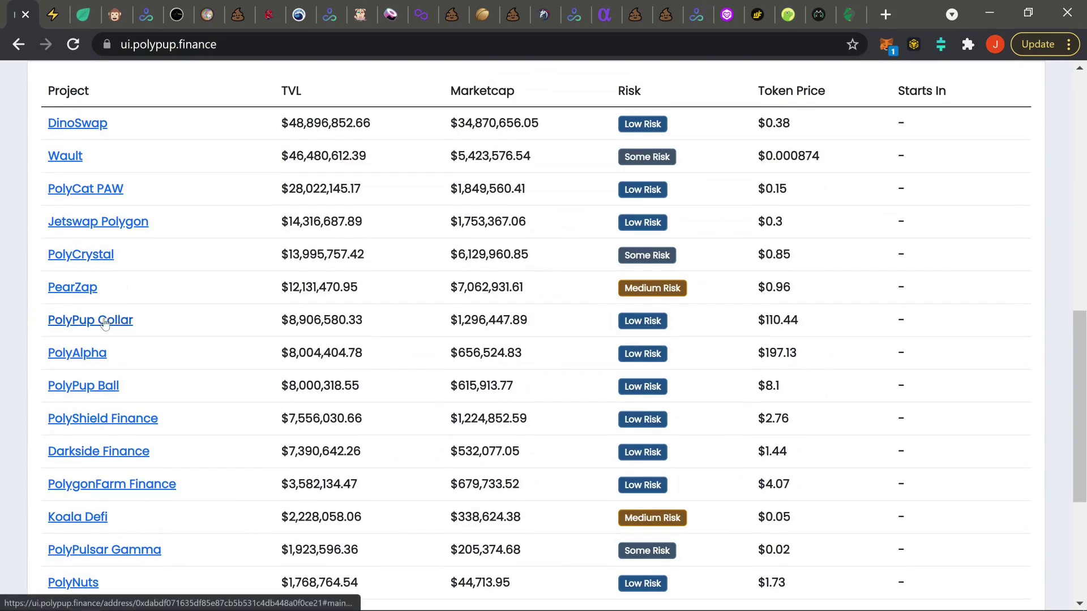
{"action": "scroll", "coordinate": [110, 326], "scroll_direction": "down", "scroll_amount": 3}
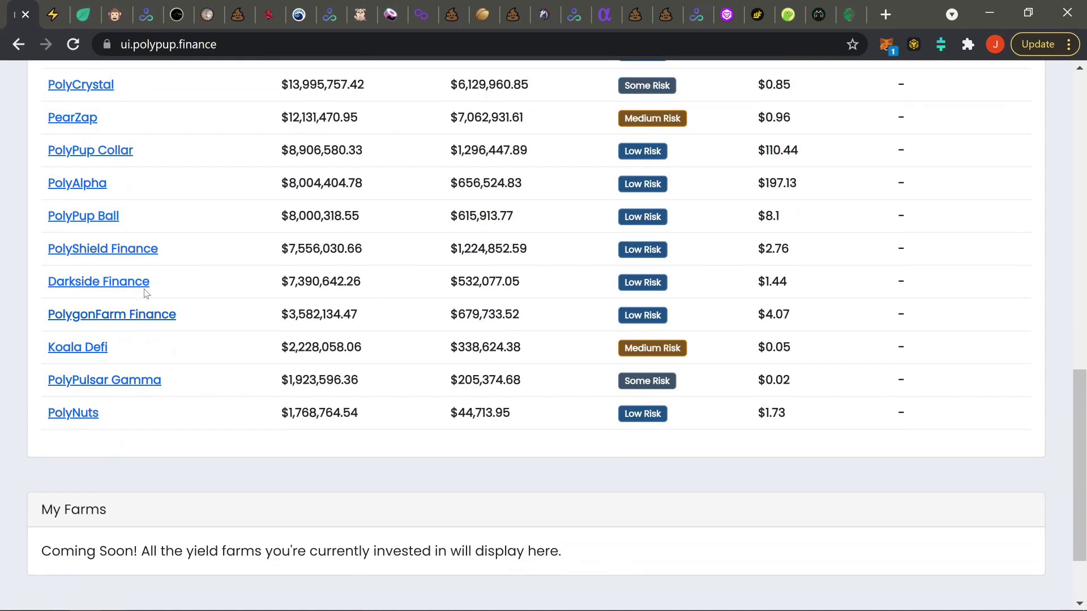
{"action": "scroll", "coordinate": [138, 151], "scroll_direction": "up", "scroll_amount": 2}
{"action": "scroll", "coordinate": [145, 151], "scroll_direction": "down", "scroll_amount": 2}
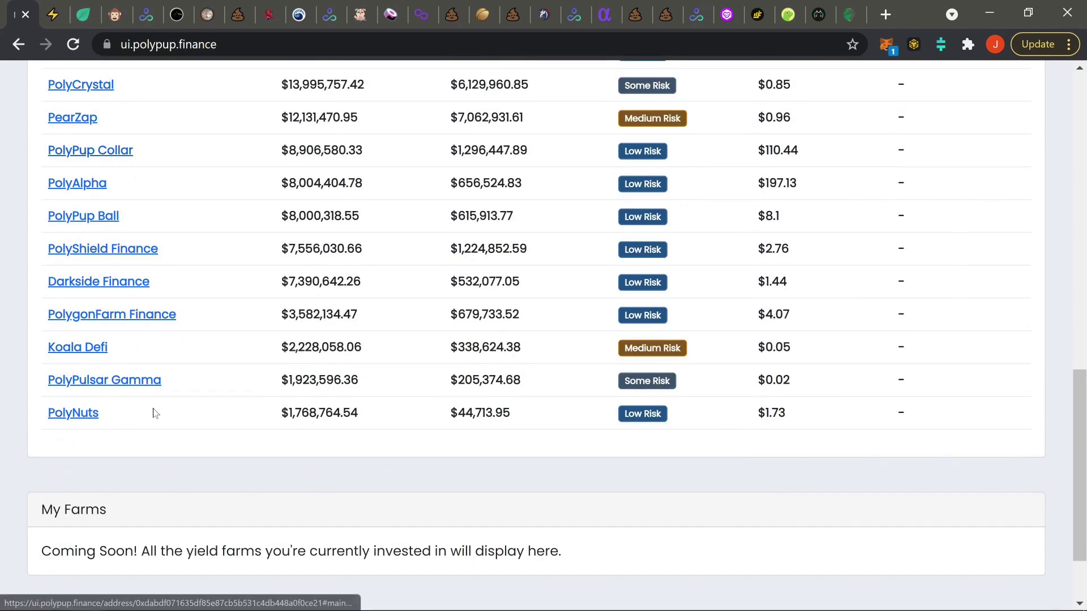
{"action": "left_click", "coordinate": [74, 413]}
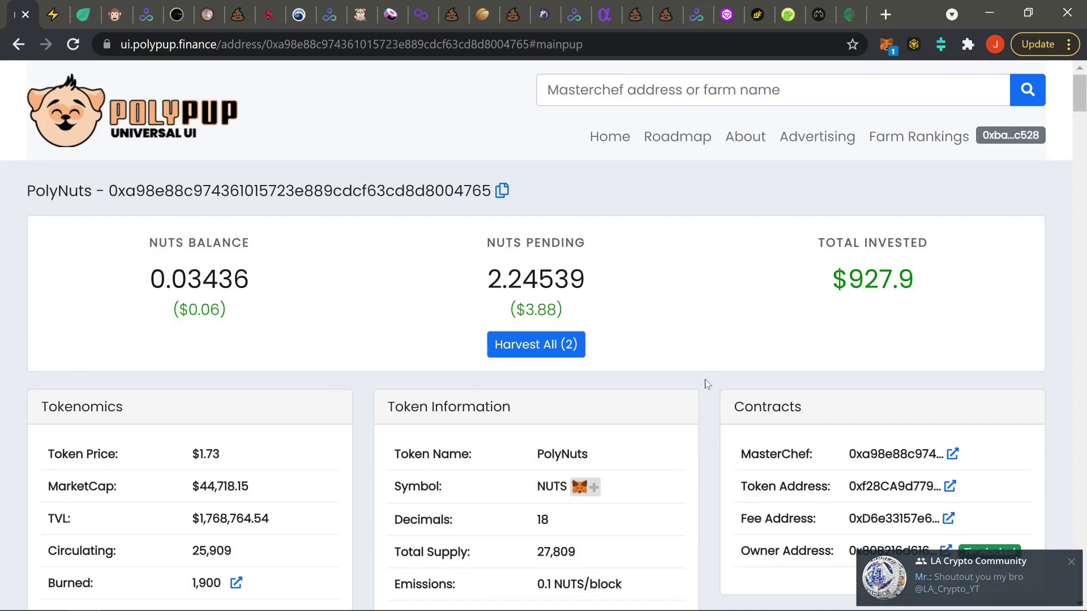
{"action": "mouse_move", "coordinate": [987, 575]}
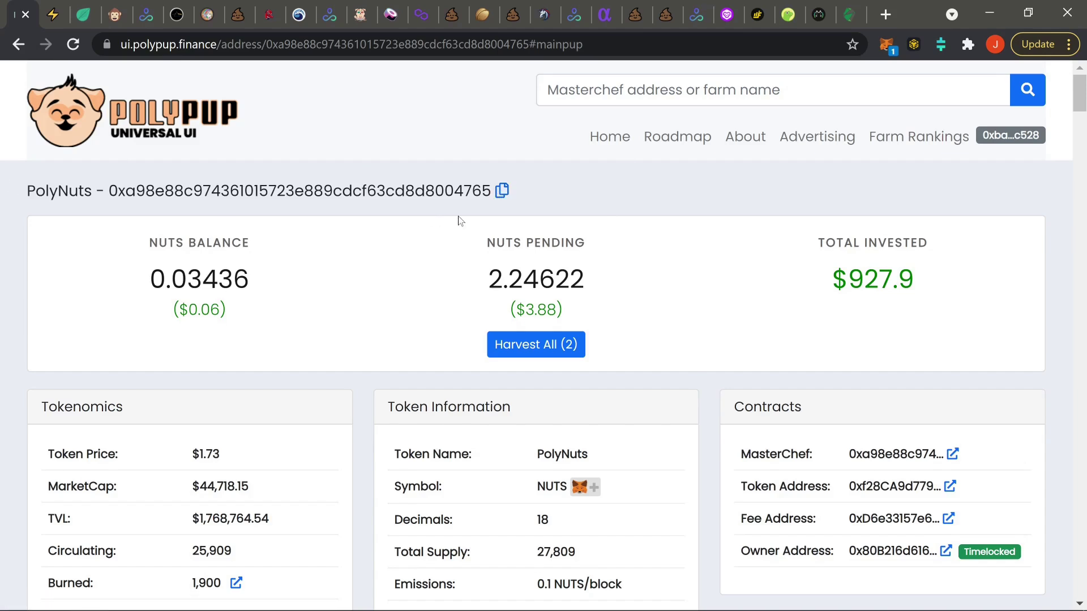
Step: Review the PolyNuts details page: total invested, token price and other tokenomics, token information, contracts and other info
{"action": "left_click_drag", "start_coordinate": [847, 281], "coordinate": [915, 280]}
{"action": "left_click", "coordinate": [682, 296]}
{"action": "scroll", "coordinate": [711, 352], "scroll_direction": "down", "scroll_amount": 3}
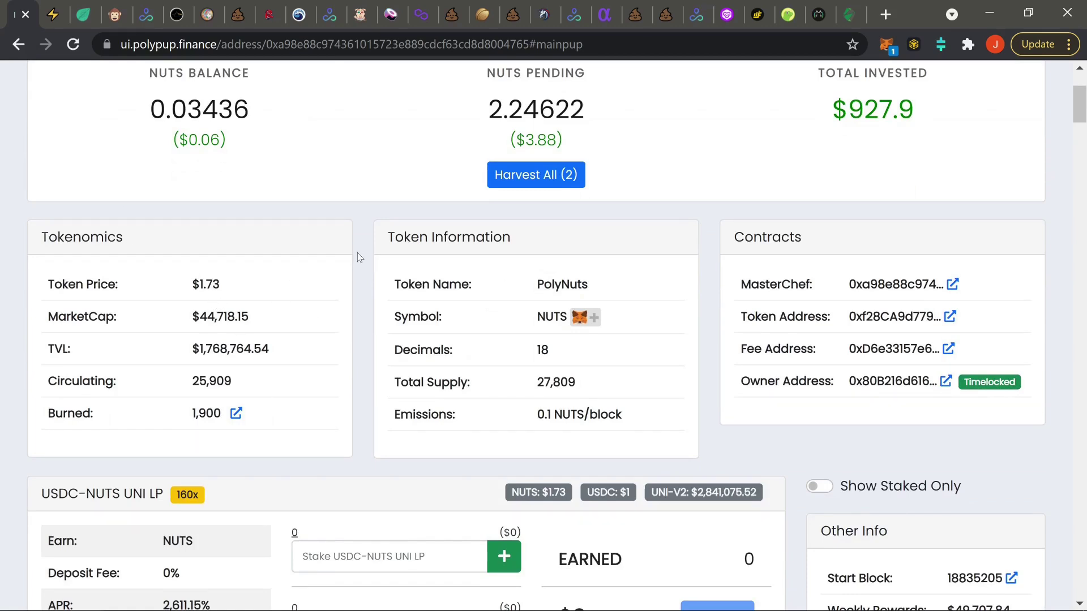
{"action": "left_click_drag", "start_coordinate": [190, 284], "coordinate": [242, 292]}
{"action": "left_click", "coordinate": [242, 292]}
{"action": "scroll", "coordinate": [359, 299], "scroll_direction": "down", "scroll_amount": 1}
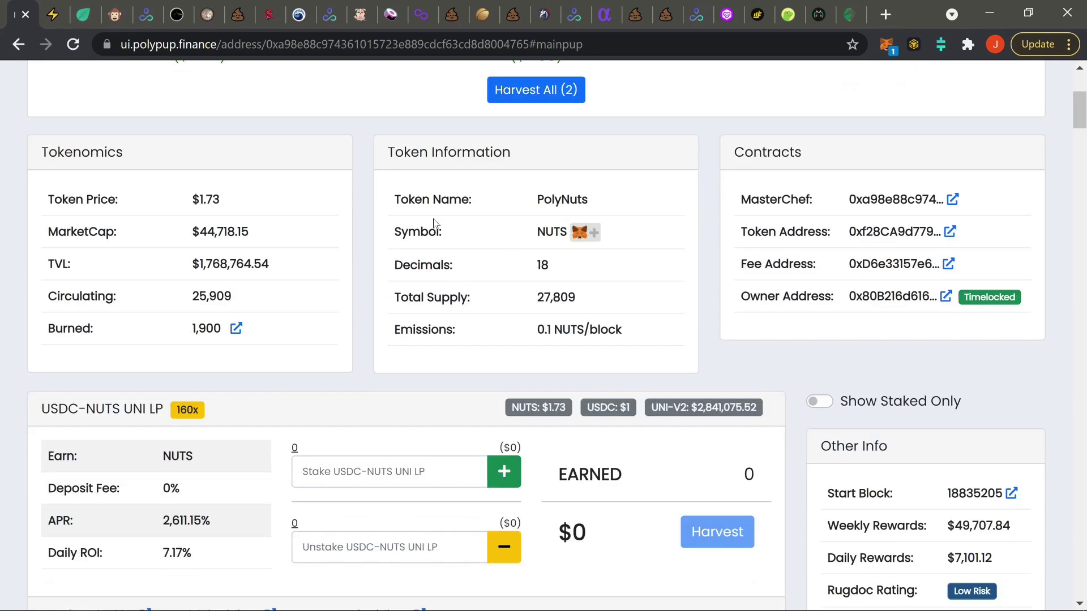
{"action": "left_click", "coordinate": [594, 235]}
{"action": "left_click", "coordinate": [888, 481]}
{"action": "scroll", "coordinate": [779, 378], "scroll_direction": "up", "scroll_amount": 5}
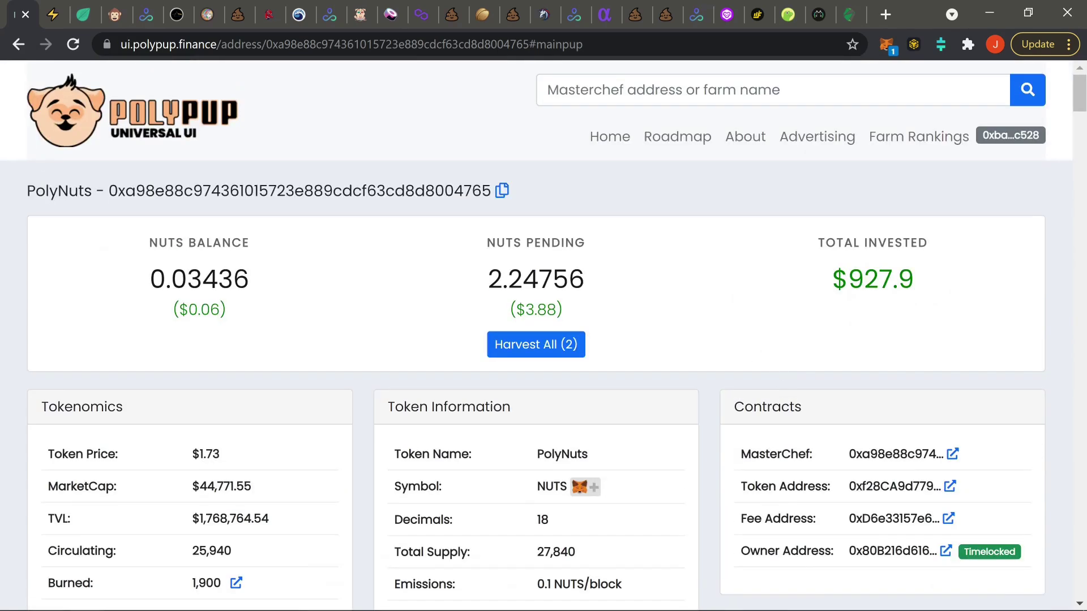
Step: Highlight the PolyNuts MasterChef address in the page heading and look over the summary and first pool beneath it
{"action": "left_click_drag", "start_coordinate": [108, 191], "coordinate": [490, 191]}
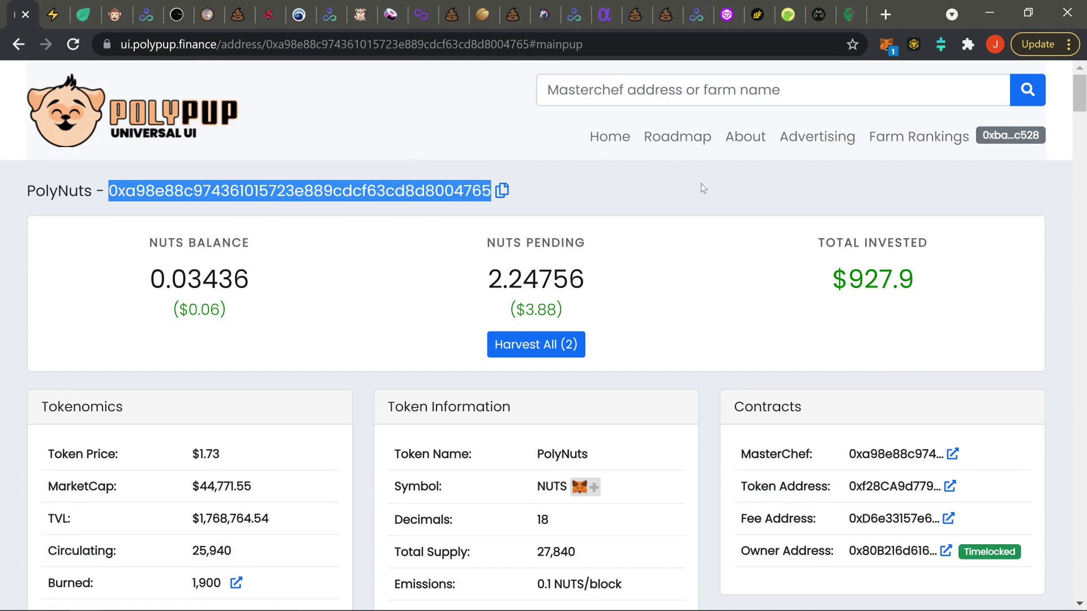
{"action": "scroll", "coordinate": [716, 195], "scroll_direction": "down", "scroll_amount": 7}
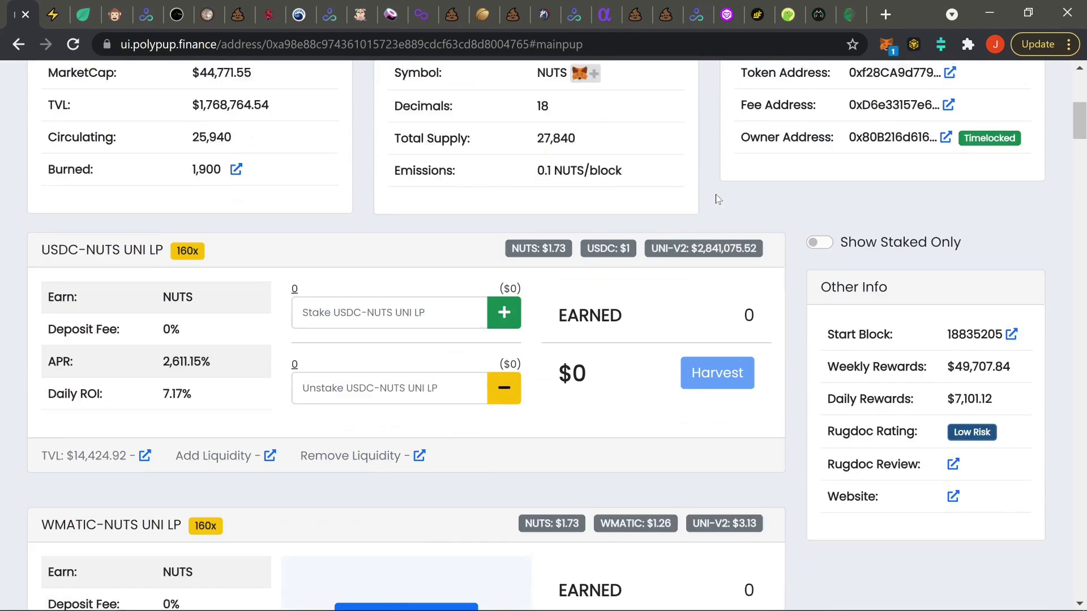
{"action": "scroll", "coordinate": [805, 407], "scroll_direction": "up", "scroll_amount": 7}
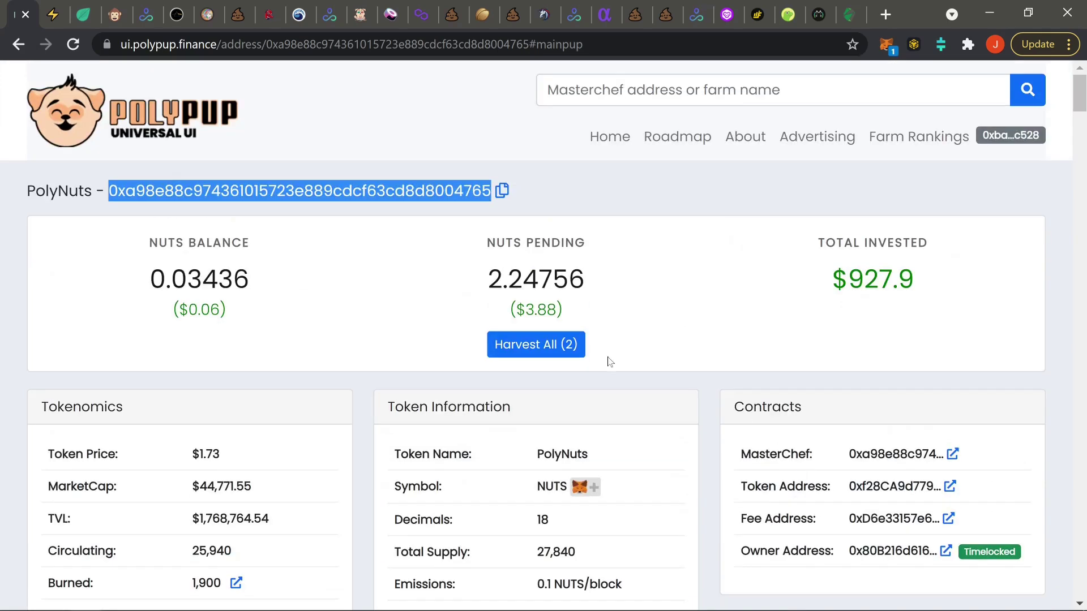
{"action": "left_click", "coordinate": [334, 212]}
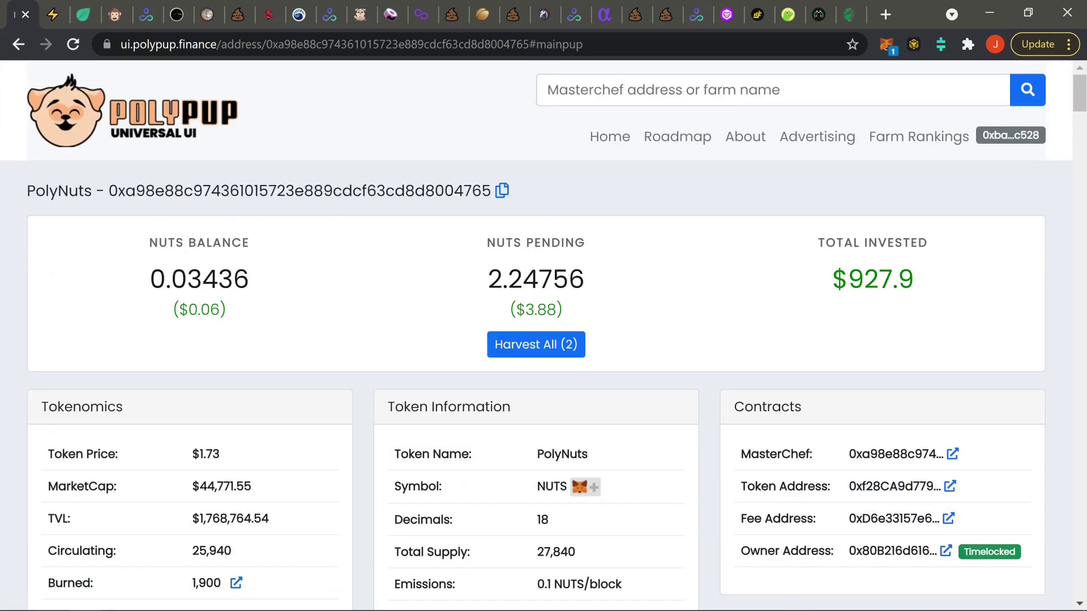
{"action": "scroll", "coordinate": [790, 252], "scroll_direction": "down", "scroll_amount": 3}
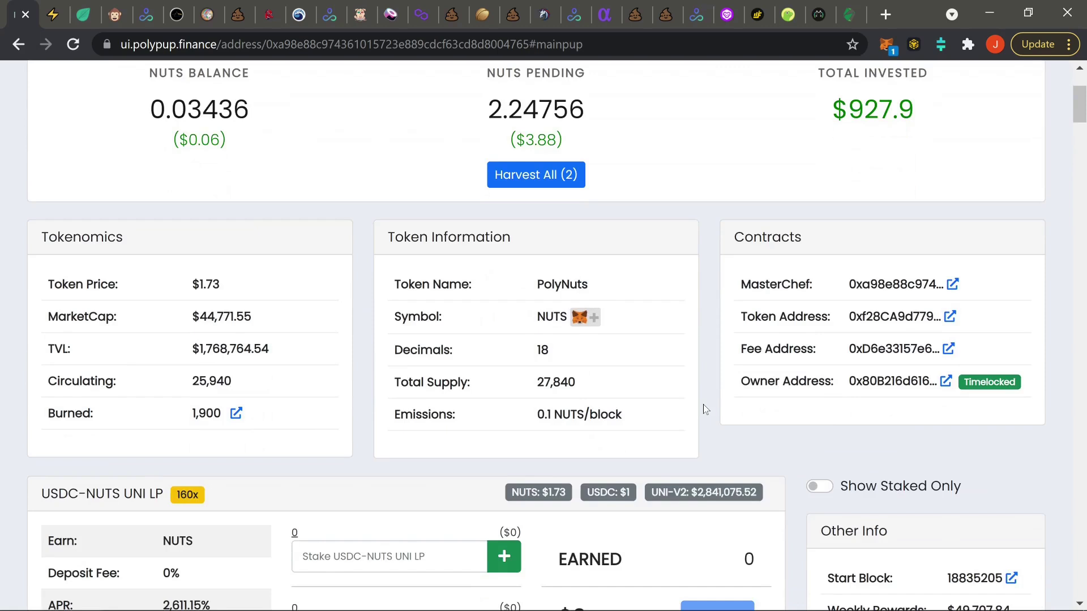
{"action": "scroll", "coordinate": [703, 404], "scroll_direction": "up", "scroll_amount": 3}
{"action": "scroll", "coordinate": [566, 339], "scroll_direction": "down", "scroll_amount": 2}
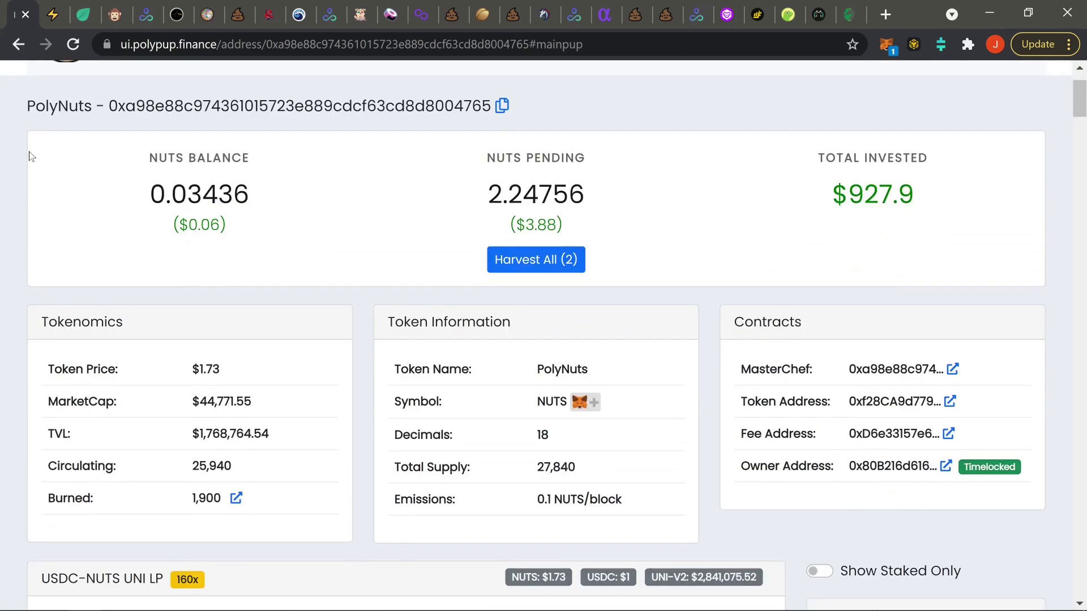
{"action": "scroll", "coordinate": [359, 254], "scroll_direction": "up", "scroll_amount": 2}
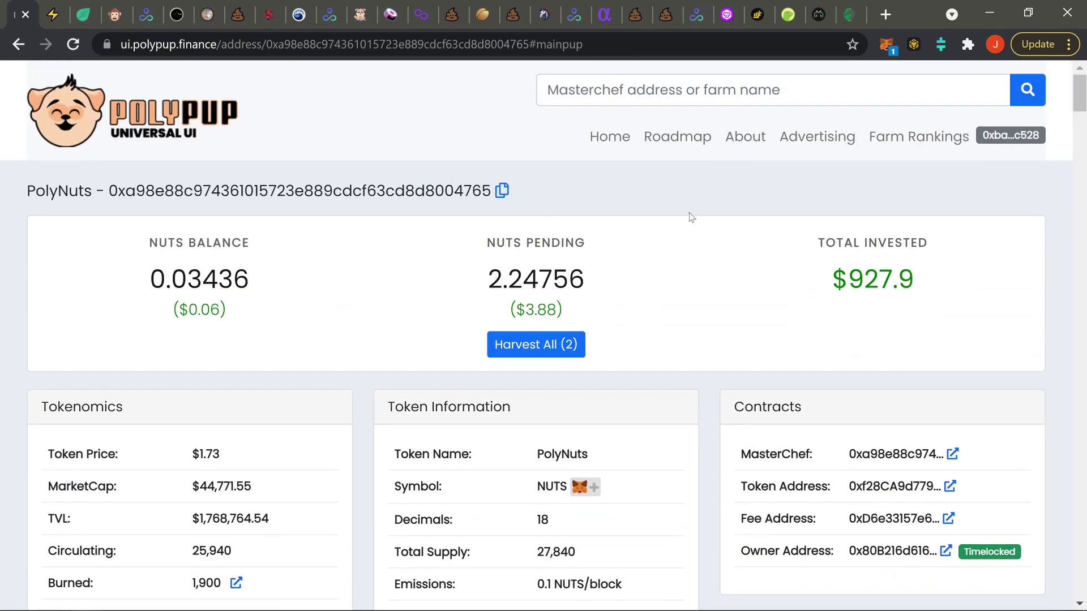
Step: Look through the PolyNuts liquidity pools with their deposit fees, APR and daily ROI
{"action": "scroll", "coordinate": [686, 232], "scroll_direction": "down", "scroll_amount": 3}
{"action": "scroll", "coordinate": [712, 328], "scroll_direction": "down", "scroll_amount": 3}
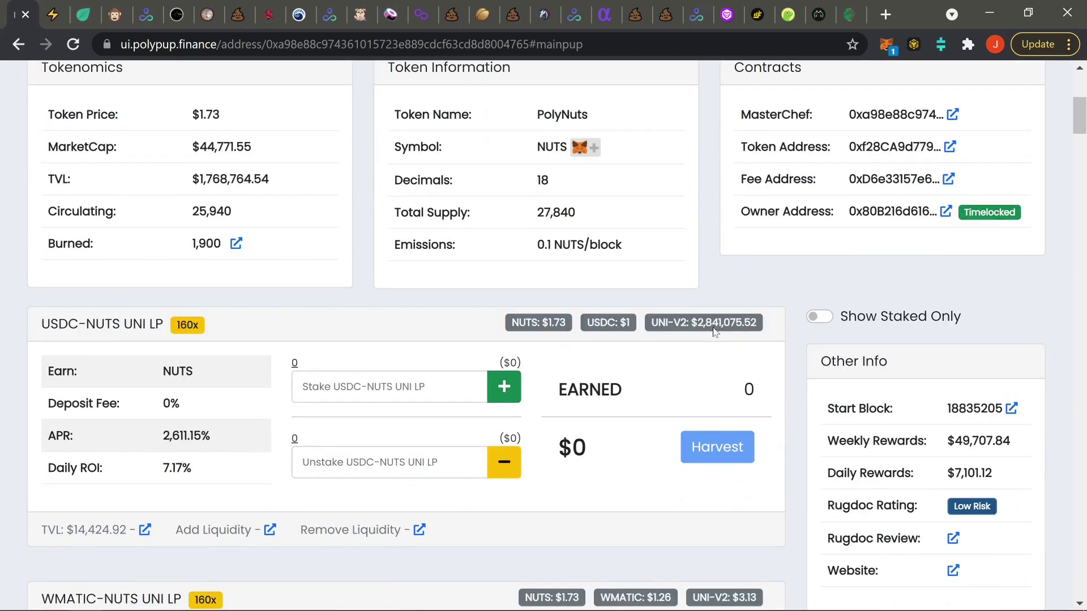
{"action": "scroll", "coordinate": [787, 292], "scroll_direction": "down", "scroll_amount": 2}
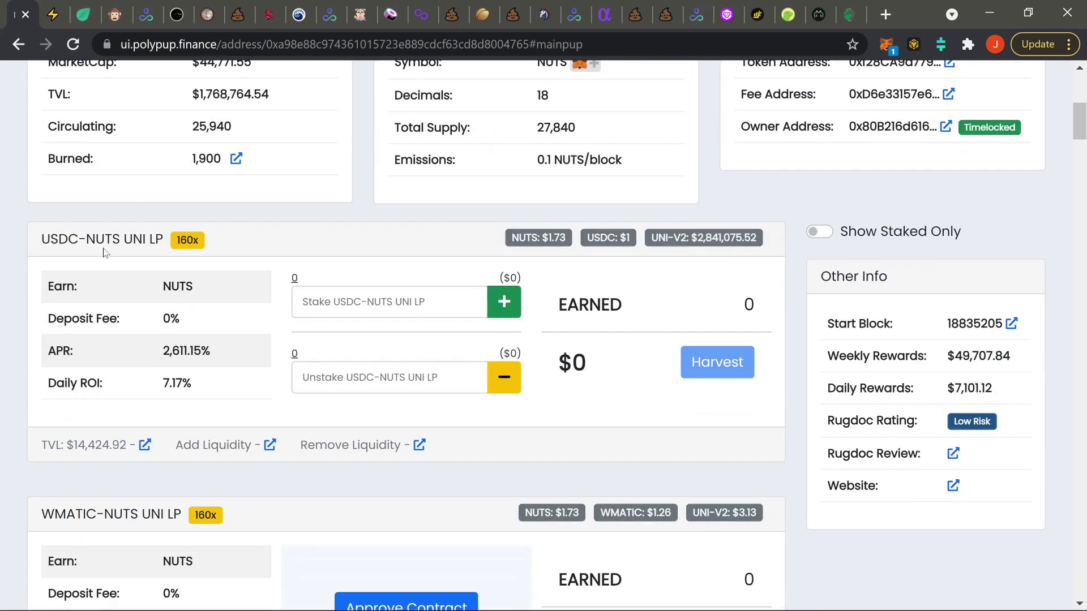
{"action": "scroll", "coordinate": [528, 386], "scroll_direction": "down", "scroll_amount": 12}
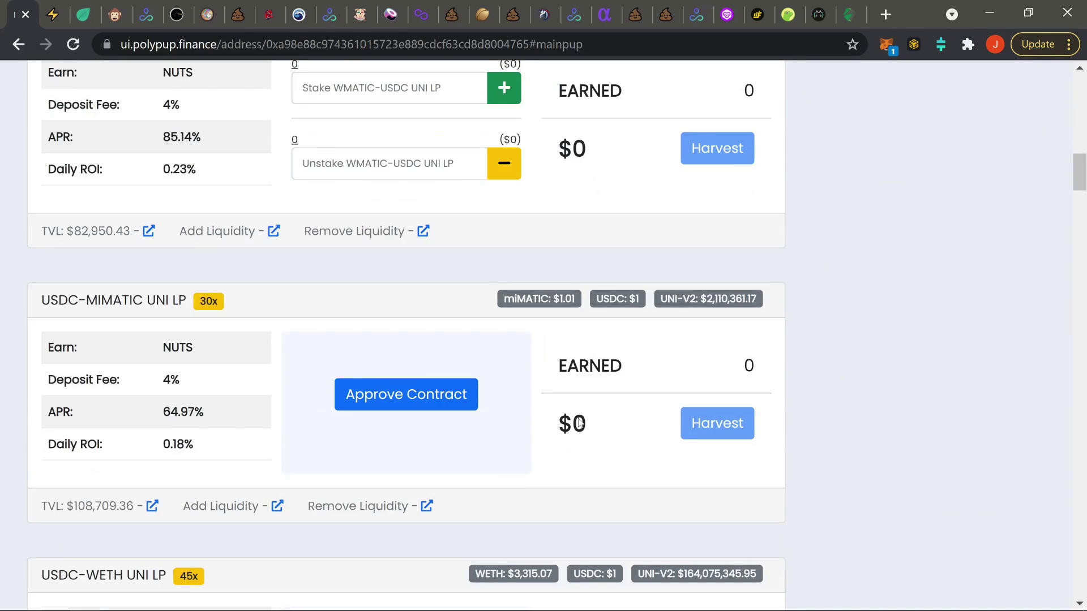
{"action": "scroll", "coordinate": [688, 399], "scroll_direction": "up", "scroll_amount": 15}
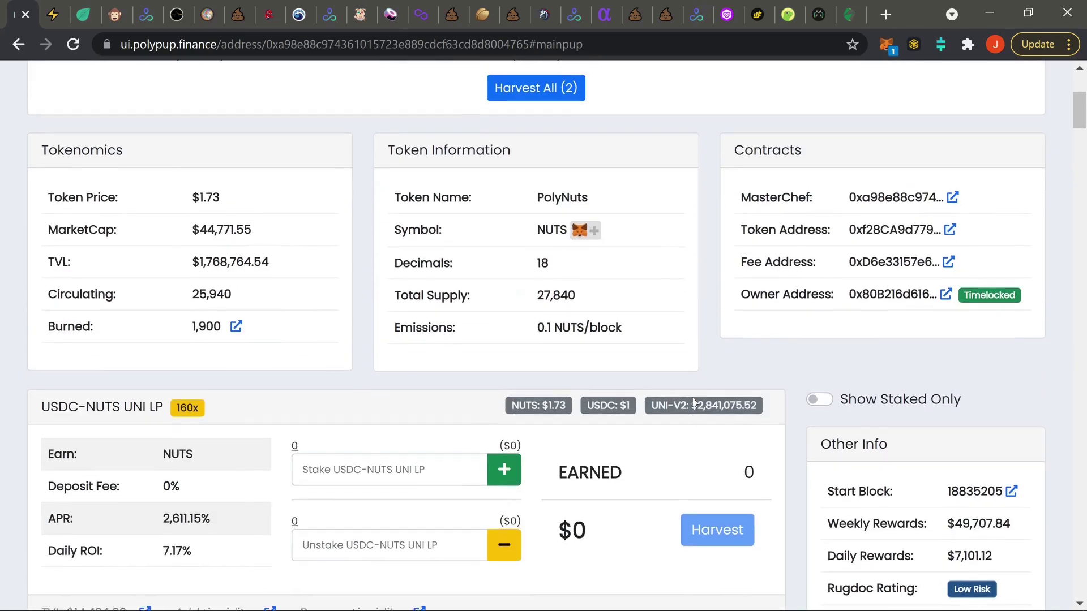
Step: Limit the PolyNuts pool list to staked pools only
{"action": "left_click_drag", "start_coordinate": [839, 402], "coordinate": [960, 406]}
{"action": "left_click", "coordinate": [820, 403]}
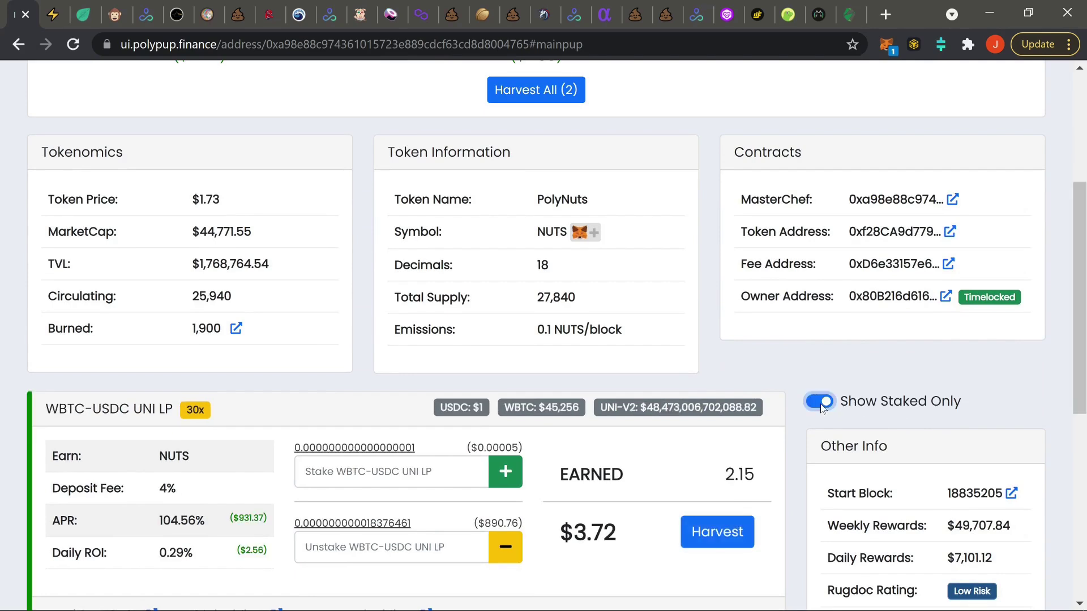
{"action": "scroll", "coordinate": [782, 362], "scroll_direction": "down", "scroll_amount": 4}
{"action": "scroll", "coordinate": [781, 362], "scroll_direction": "up", "scroll_amount": 1}
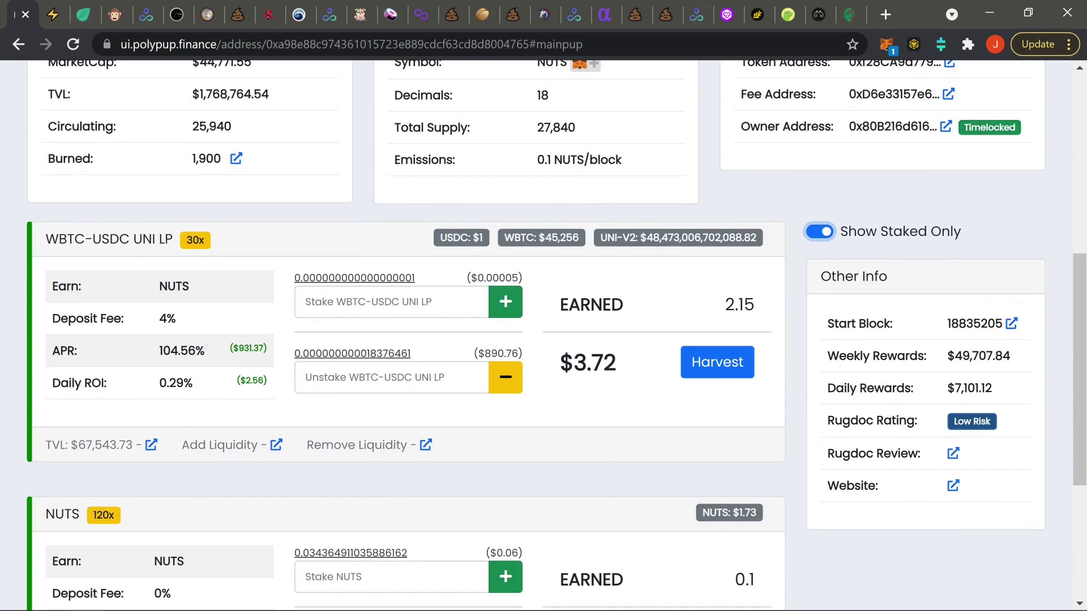
Step: Compare the staked WBTC-USDC UNI LP and NUTS pools by APR, staked value and earned rewards
{"action": "left_click", "coordinate": [226, 347]}
{"action": "left_click_drag", "start_coordinate": [574, 363], "coordinate": [630, 375]}
{"action": "scroll", "coordinate": [622, 424], "scroll_direction": "down", "scroll_amount": 3}
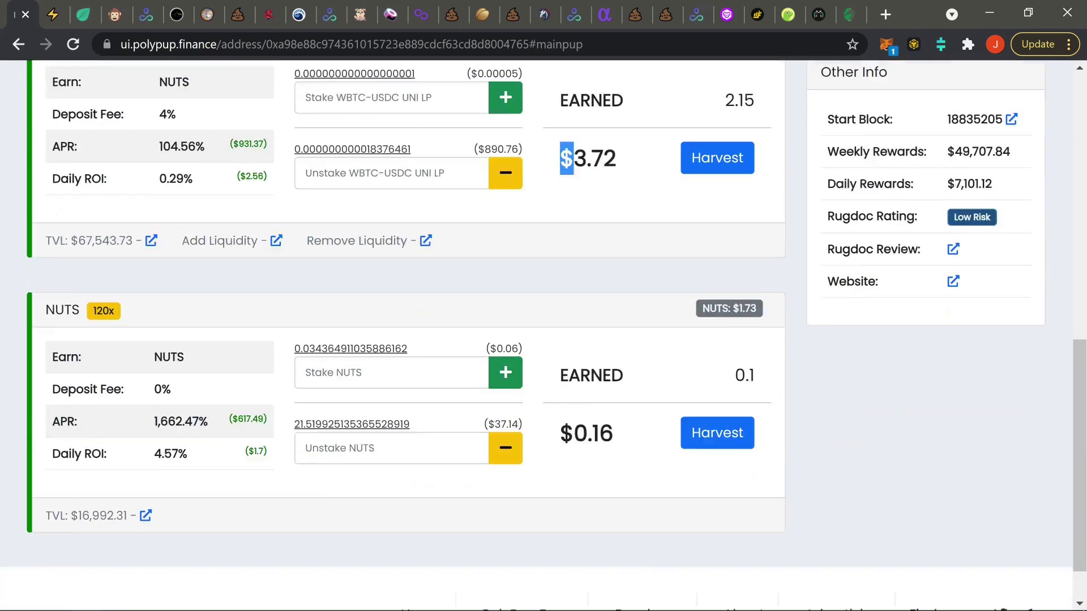
{"action": "scroll", "coordinate": [134, 314], "scroll_direction": "down", "scroll_amount": 2}
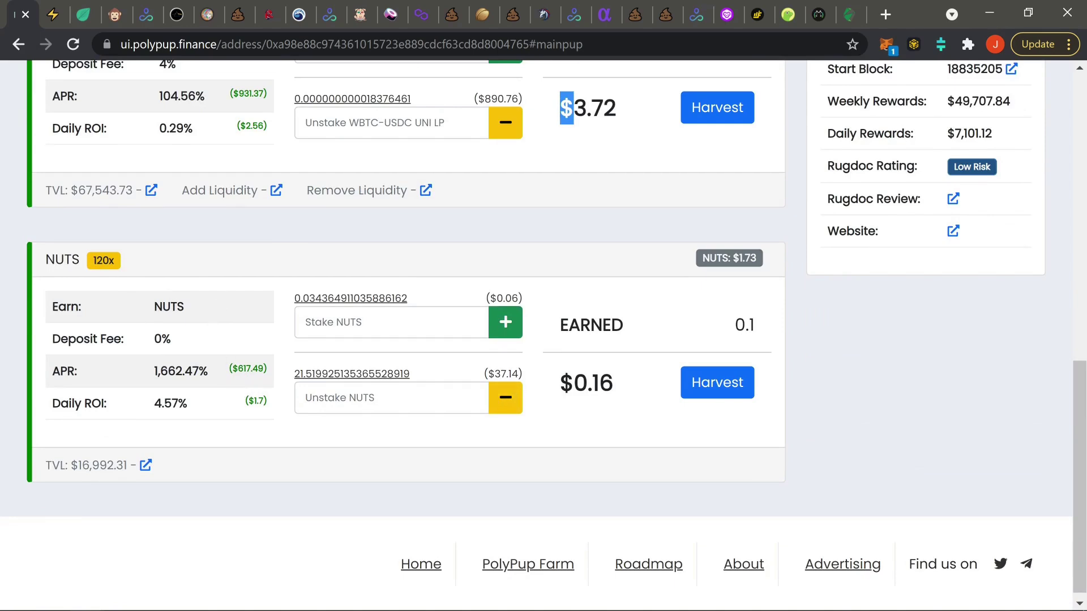
{"action": "left_click_drag", "start_coordinate": [495, 374], "coordinate": [522, 378]}
{"action": "left_click", "coordinate": [534, 386]}
{"action": "scroll", "coordinate": [292, 368], "scroll_direction": "up", "scroll_amount": 4}
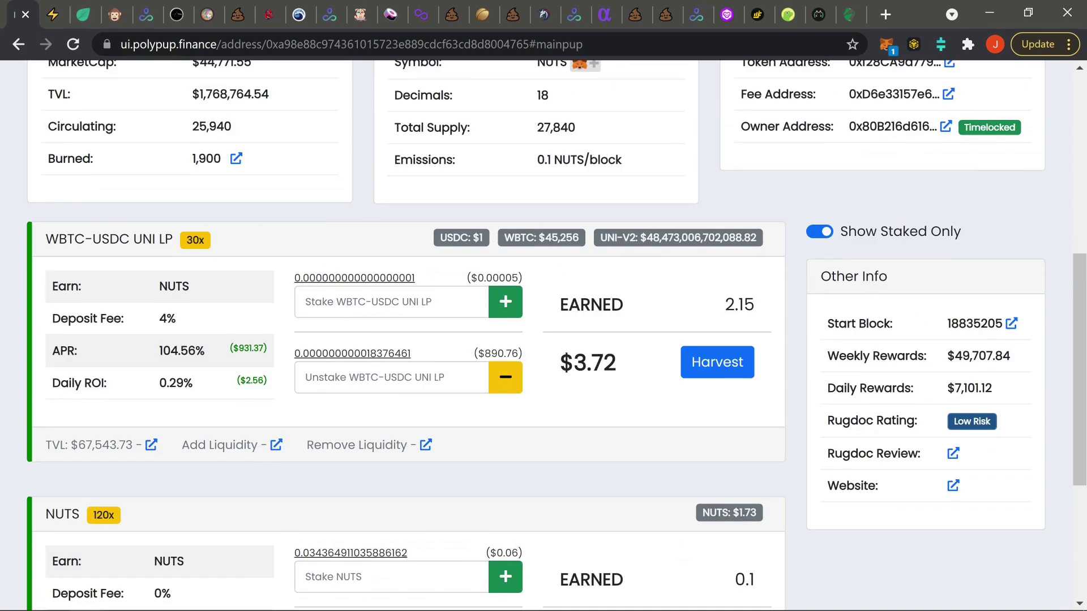
{"action": "scroll", "coordinate": [467, 327], "scroll_direction": "down", "scroll_amount": 3}
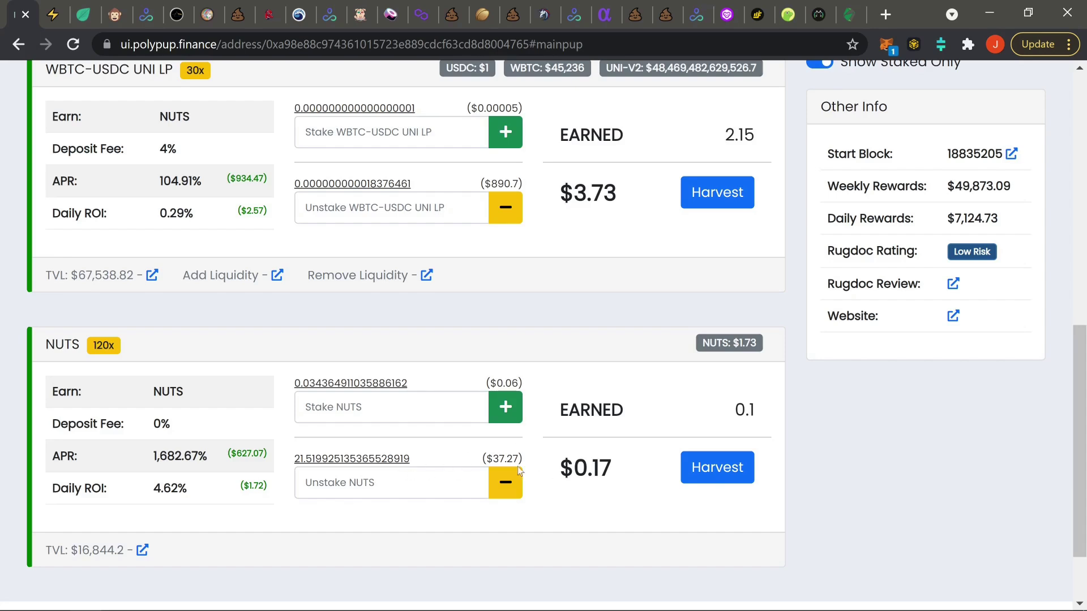
{"action": "scroll", "coordinate": [532, 445], "scroll_direction": "up", "scroll_amount": 3}
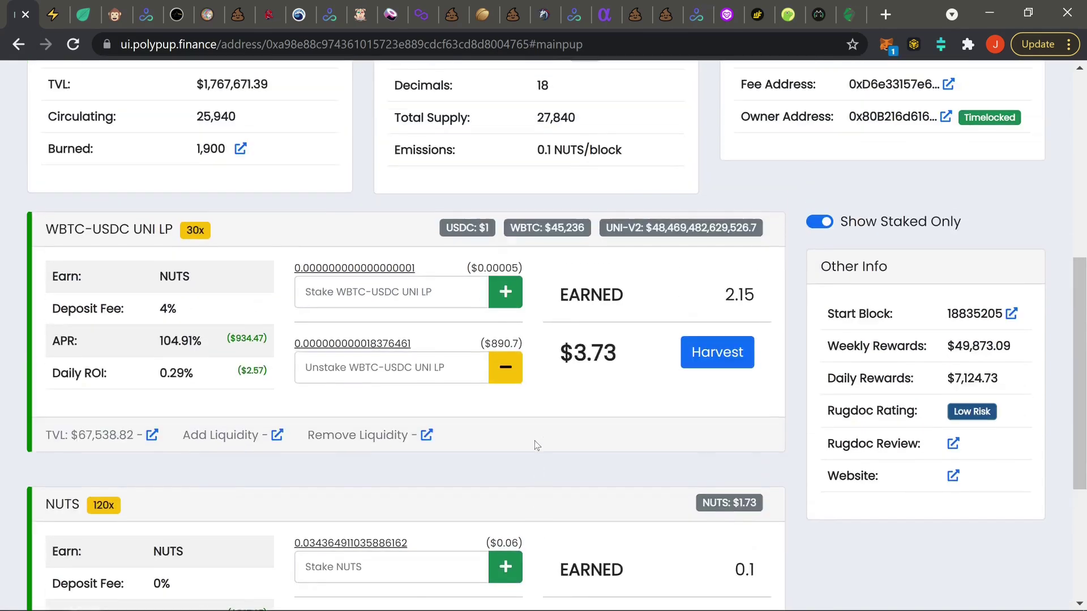
{"action": "scroll", "coordinate": [536, 446], "scroll_direction": "up", "scroll_amount": 3}
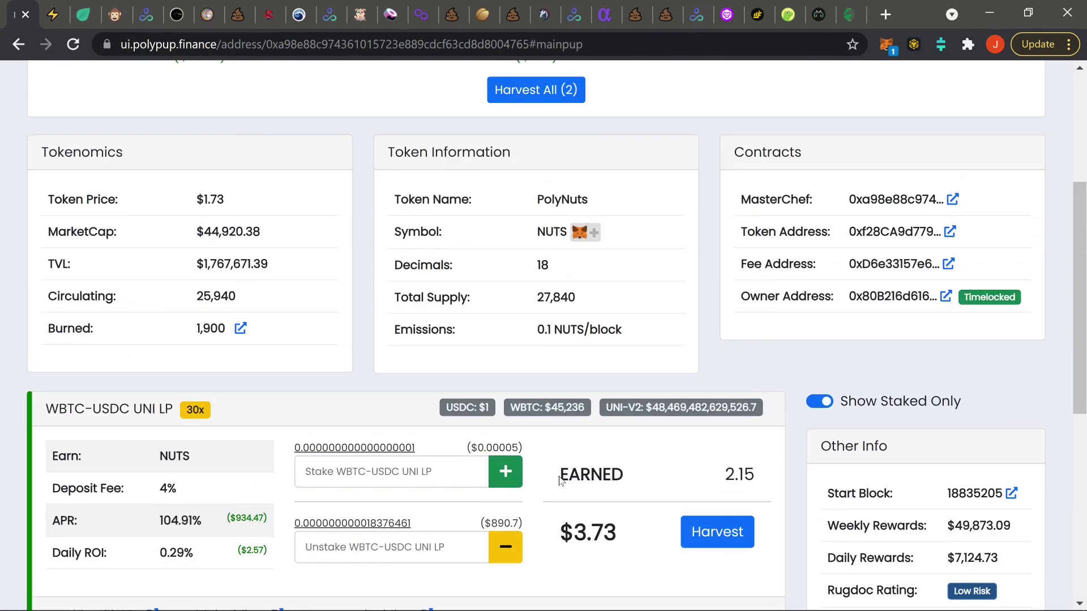
Step: Harvest the NUTS rewards of the WBTC-USDC UNI LP pool and approve the transaction in MetaMask
{"action": "scroll", "coordinate": [607, 496], "scroll_direction": "down", "scroll_amount": 4}
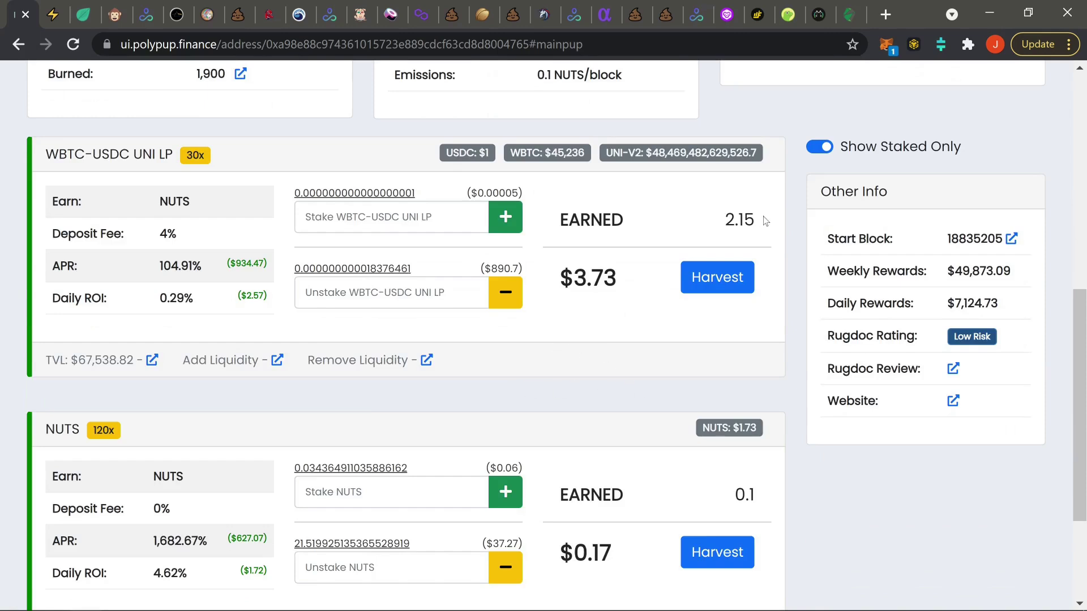
{"action": "scroll", "coordinate": [691, 311], "scroll_direction": "down", "scroll_amount": 3}
{"action": "scroll", "coordinate": [702, 294], "scroll_direction": "up", "scroll_amount": 3}
{"action": "left_click", "coordinate": [717, 276]}
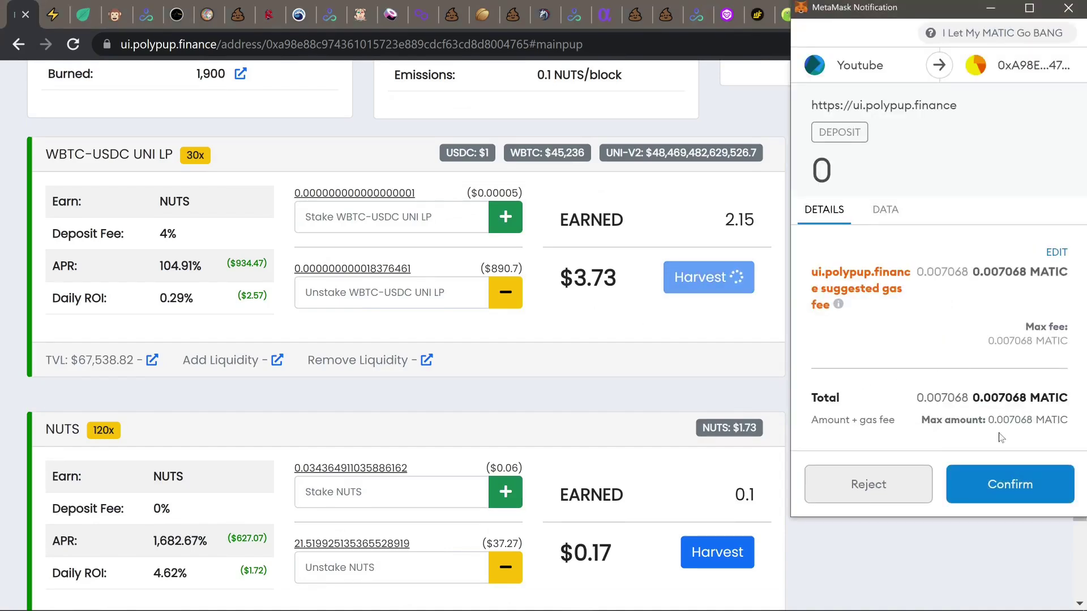
{"action": "left_click", "coordinate": [1012, 482]}
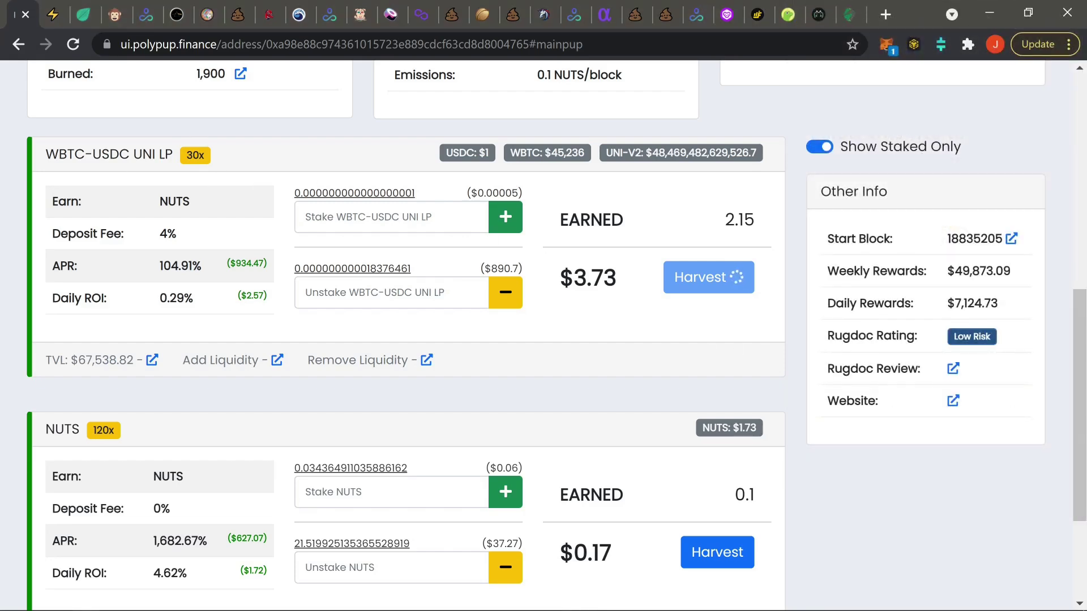
Step: Check the NUTS balance, pending rewards and staked pools after the harvest
{"action": "scroll", "coordinate": [462, 163], "scroll_direction": "up", "scroll_amount": 9}
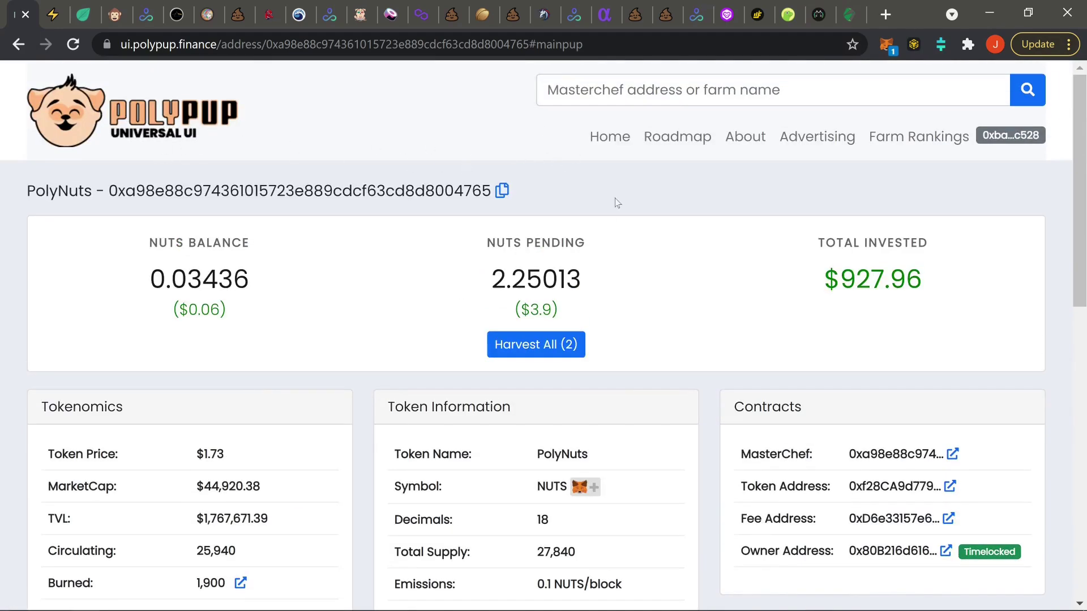
{"action": "scroll", "coordinate": [707, 320], "scroll_direction": "down", "scroll_amount": 2}
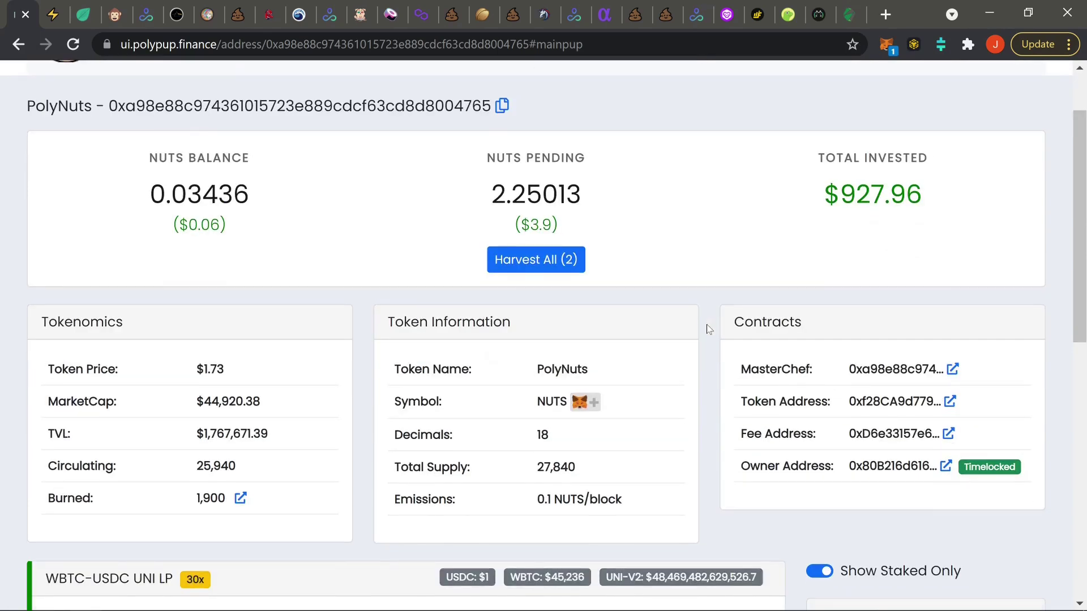
{"action": "scroll", "coordinate": [708, 330], "scroll_direction": "up", "scroll_amount": 2}
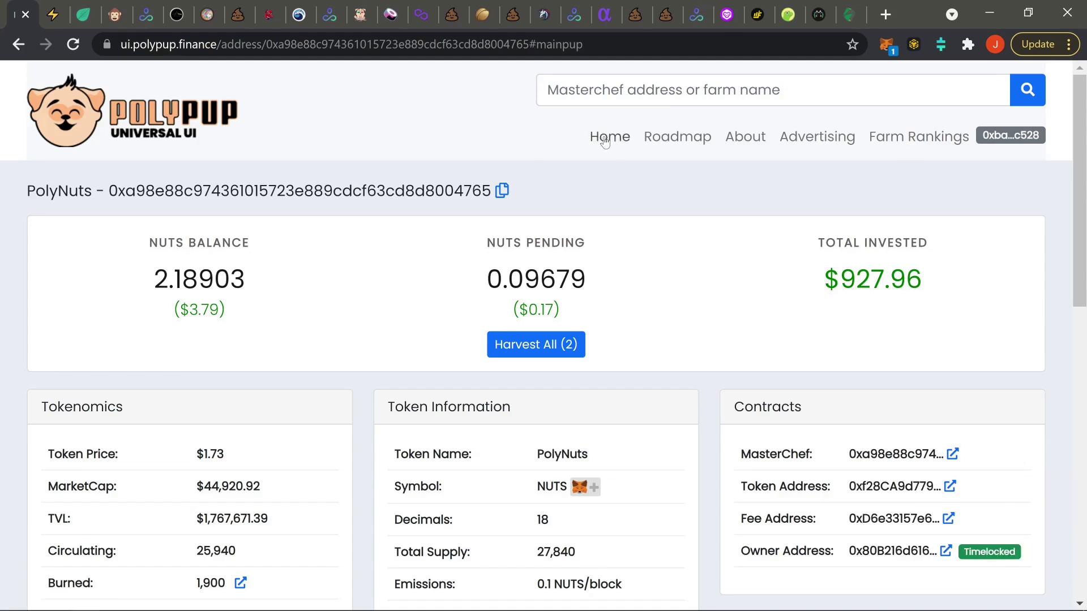
{"action": "scroll", "coordinate": [713, 306], "scroll_direction": "down", "scroll_amount": 12}
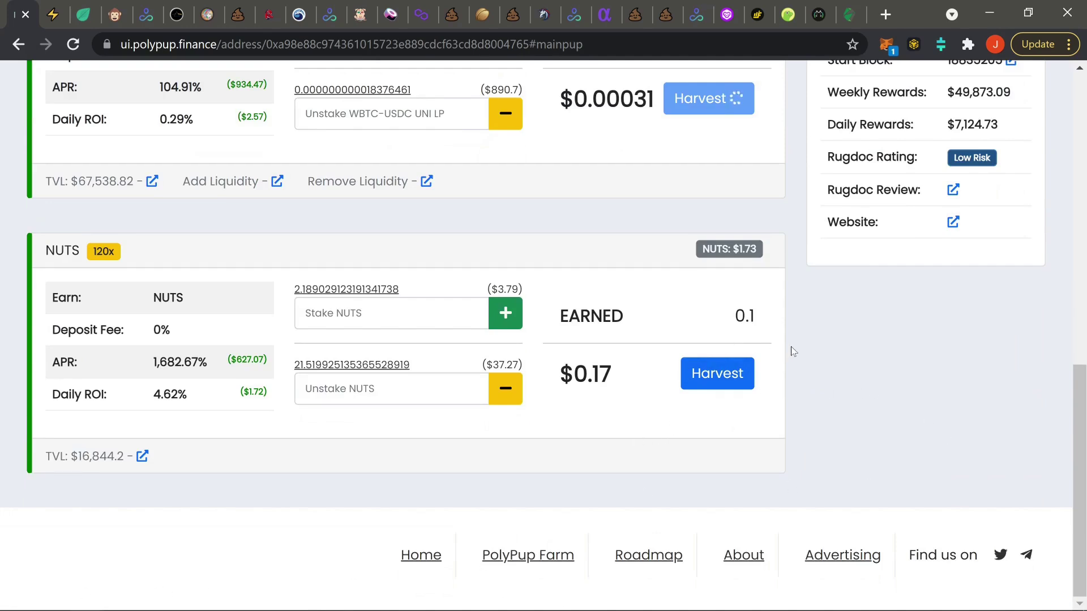
{"action": "scroll", "coordinate": [791, 351], "scroll_direction": "up", "scroll_amount": 12}
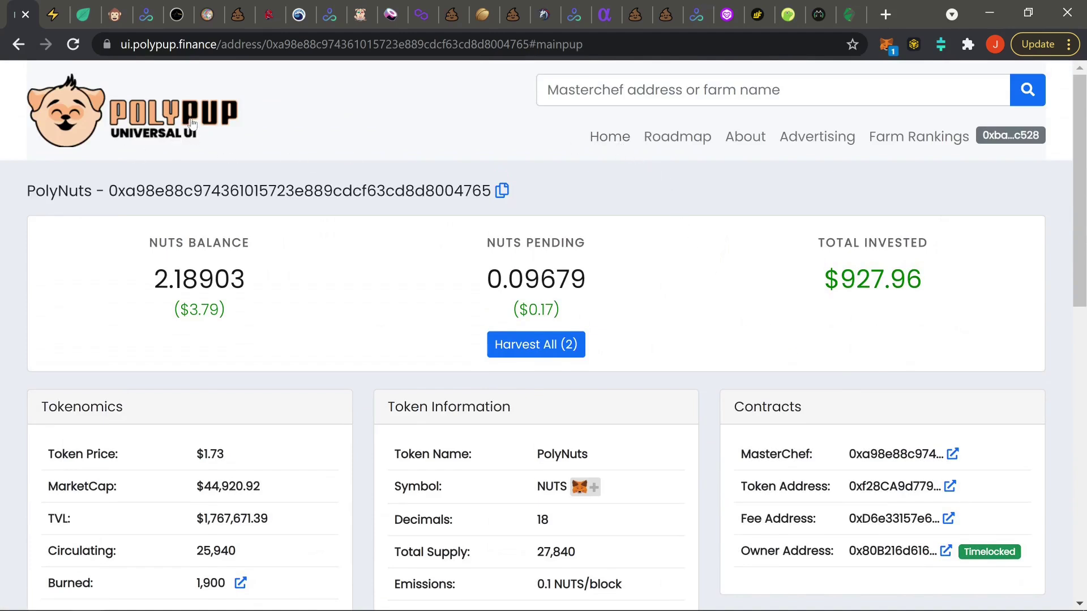
Step: Return to the Universal UI home page and open PolyPup Collar from the farm rankings
{"action": "left_click", "coordinate": [616, 142]}
{"action": "scroll", "coordinate": [582, 281], "scroll_direction": "down", "scroll_amount": 5}
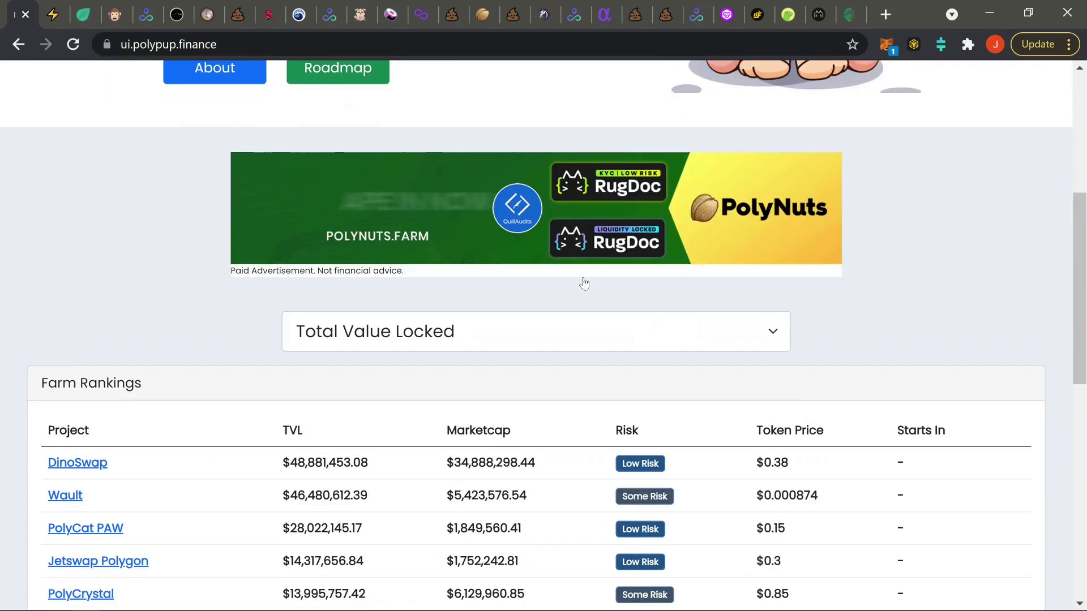
{"action": "scroll", "coordinate": [583, 282], "scroll_direction": "down", "scroll_amount": 3}
{"action": "scroll", "coordinate": [558, 391], "scroll_direction": "down", "scroll_amount": 3}
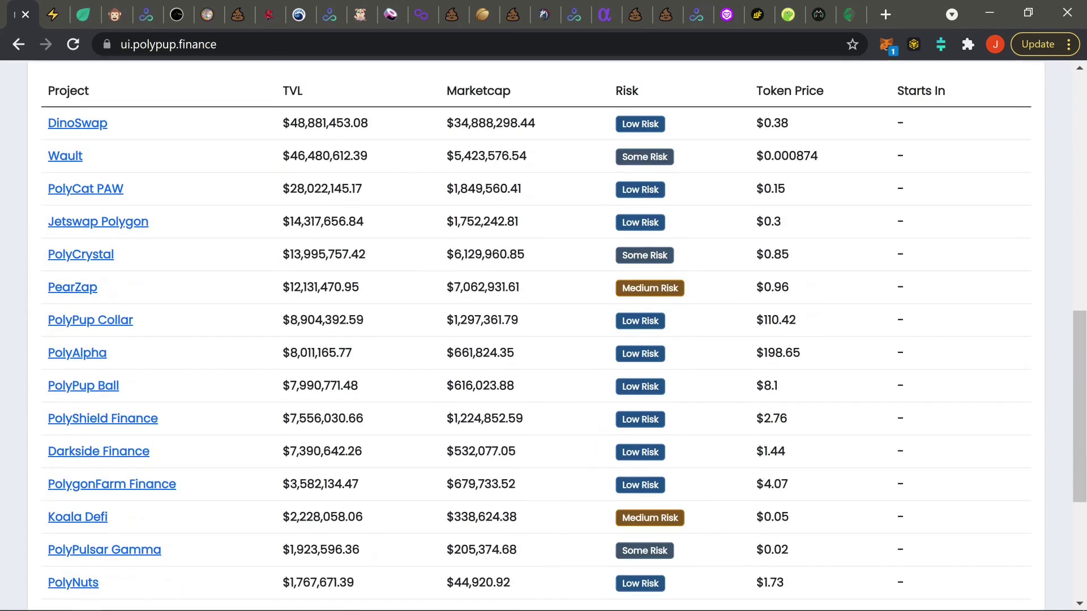
{"action": "left_click", "coordinate": [117, 323]}
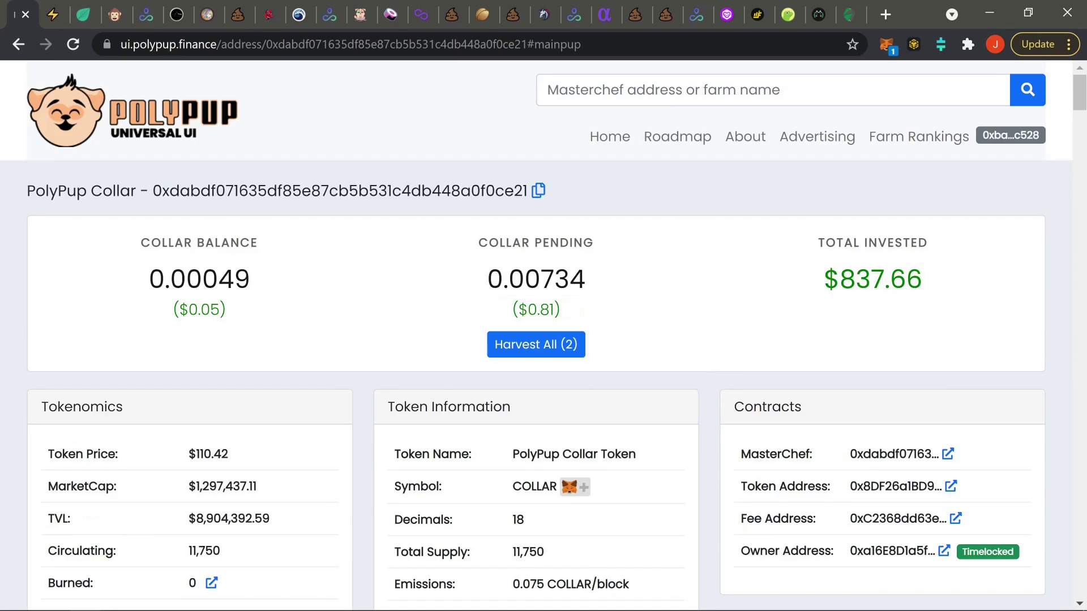
Step: Check the total invested and token details of PolyPup Collar, and filter the pool list to staked pools only
{"action": "left_click_drag", "start_coordinate": [840, 279], "coordinate": [931, 287]}
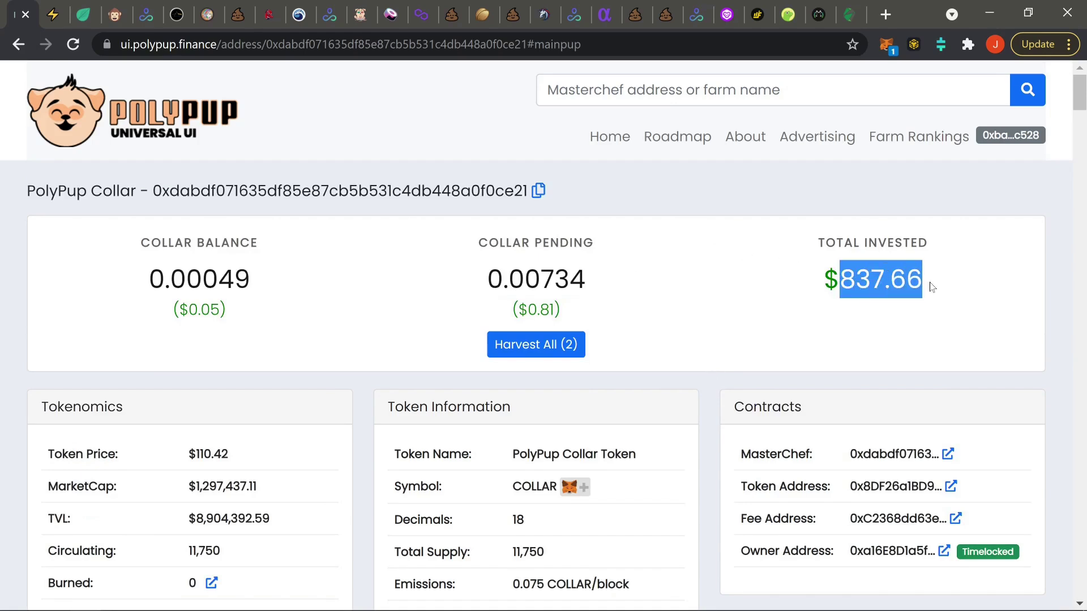
{"action": "left_click", "coordinate": [708, 379]}
{"action": "scroll", "coordinate": [708, 380], "scroll_direction": "down", "scroll_amount": 5}
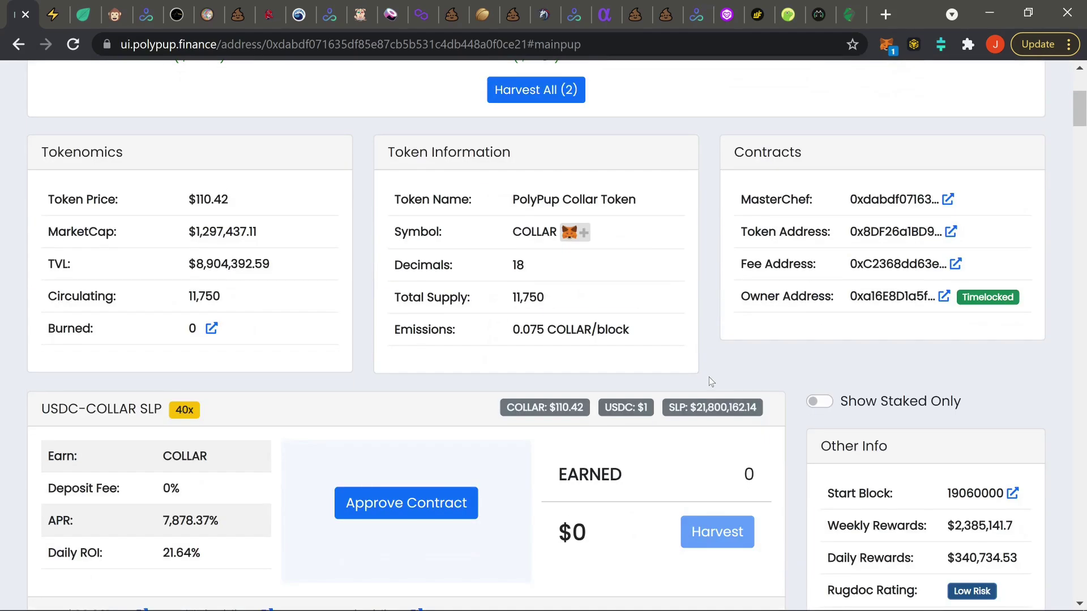
{"action": "scroll", "coordinate": [712, 372], "scroll_direction": "down", "scroll_amount": 3}
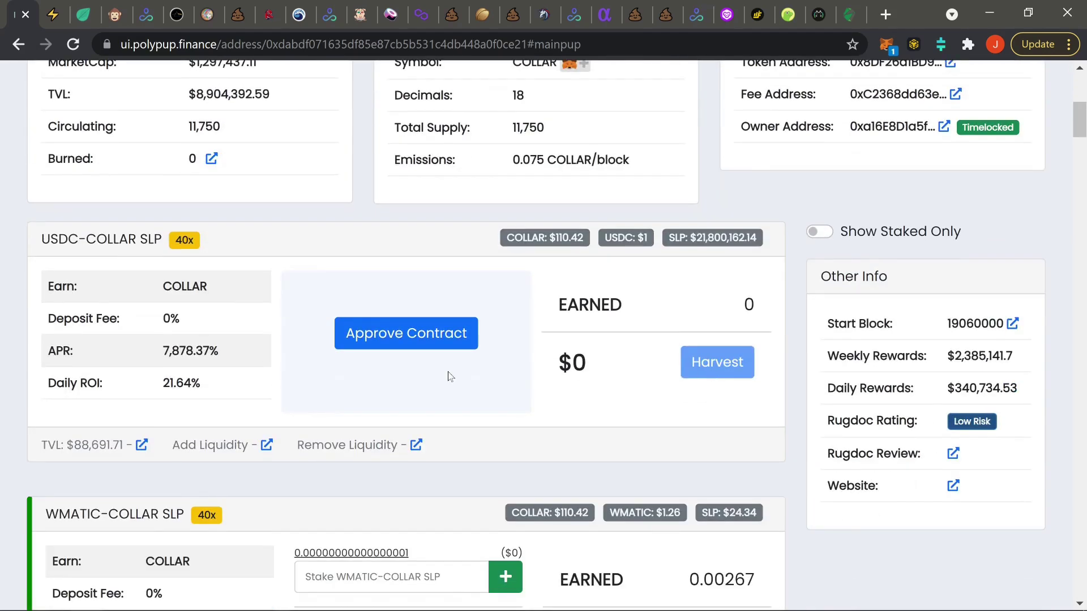
{"action": "left_click", "coordinate": [820, 233]}
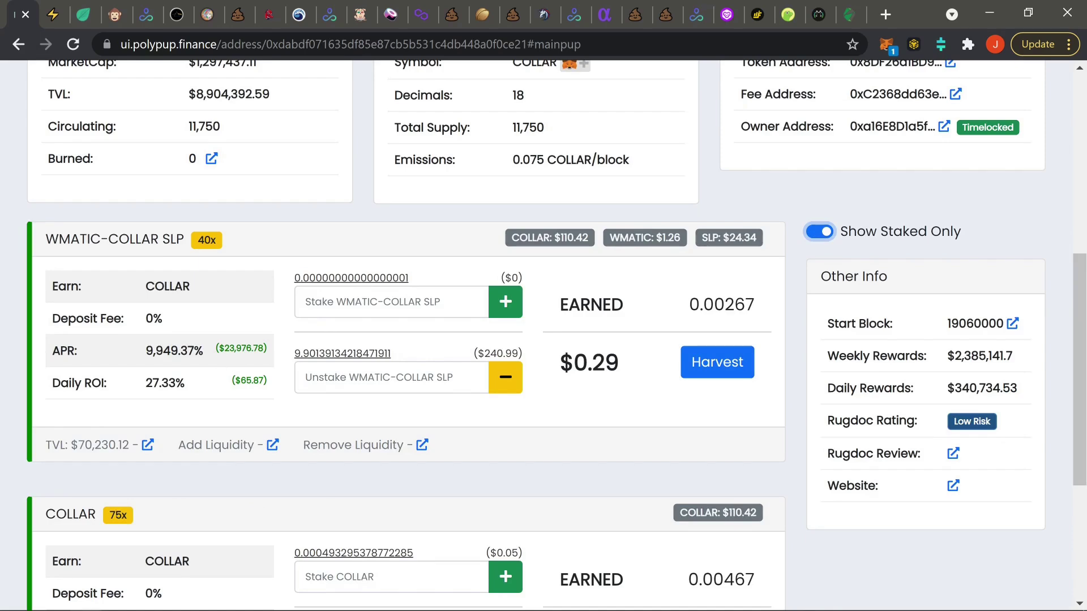
Step: Check the staked dollar values of the WMATIC-COLLAR SLP and COLLAR pools
{"action": "left_click_drag", "start_coordinate": [485, 354], "coordinate": [512, 354]}
{"action": "left_click", "coordinate": [535, 355]}
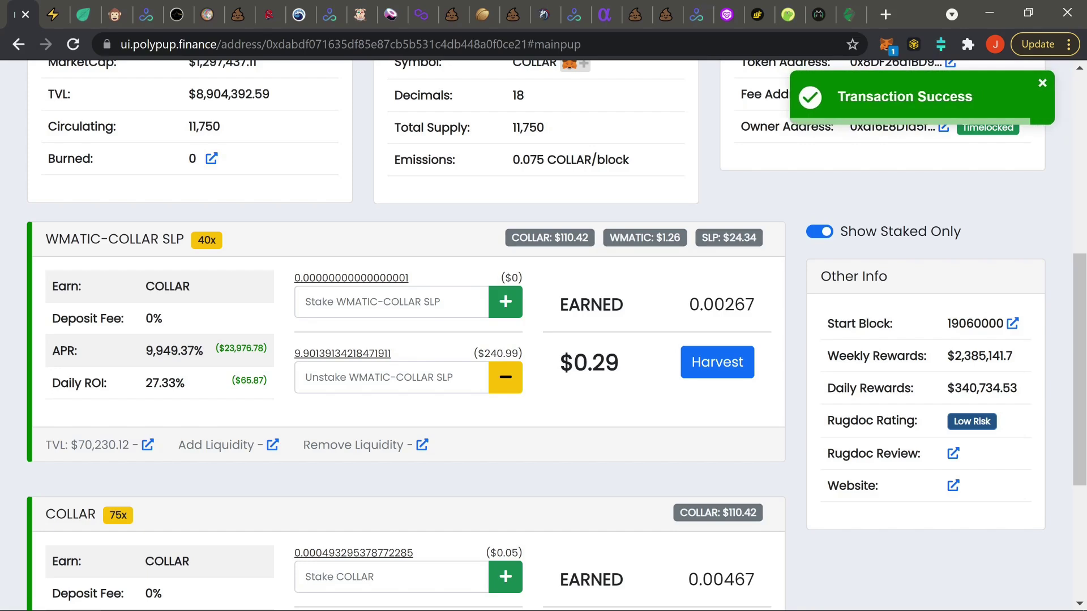
{"action": "left_click_drag", "start_coordinate": [485, 354], "coordinate": [513, 354]}
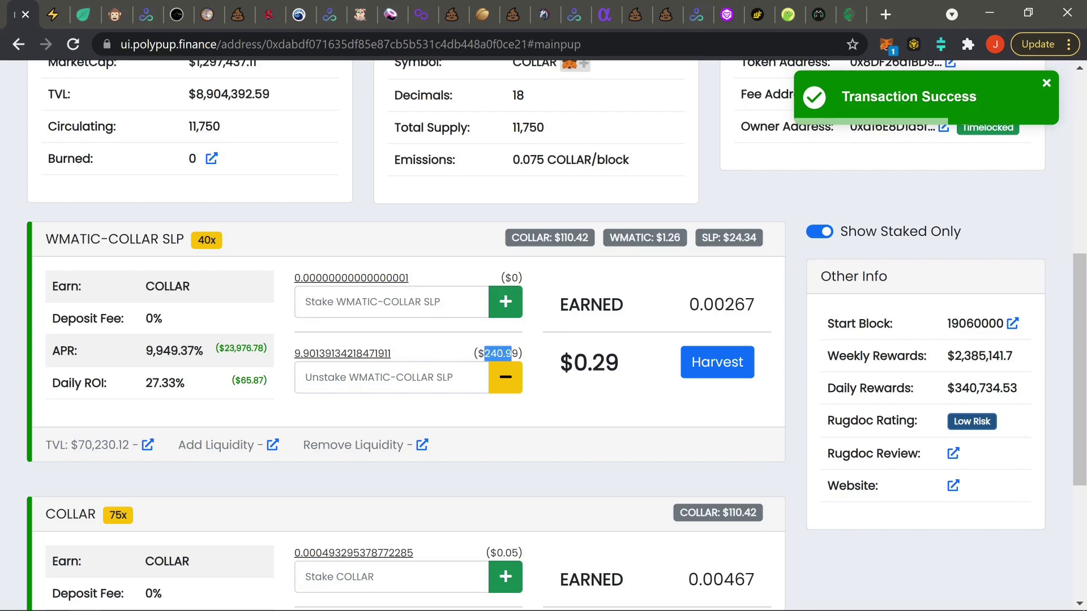
{"action": "left_click", "coordinate": [534, 358]}
{"action": "scroll", "coordinate": [534, 361], "scroll_direction": "down", "scroll_amount": 5}
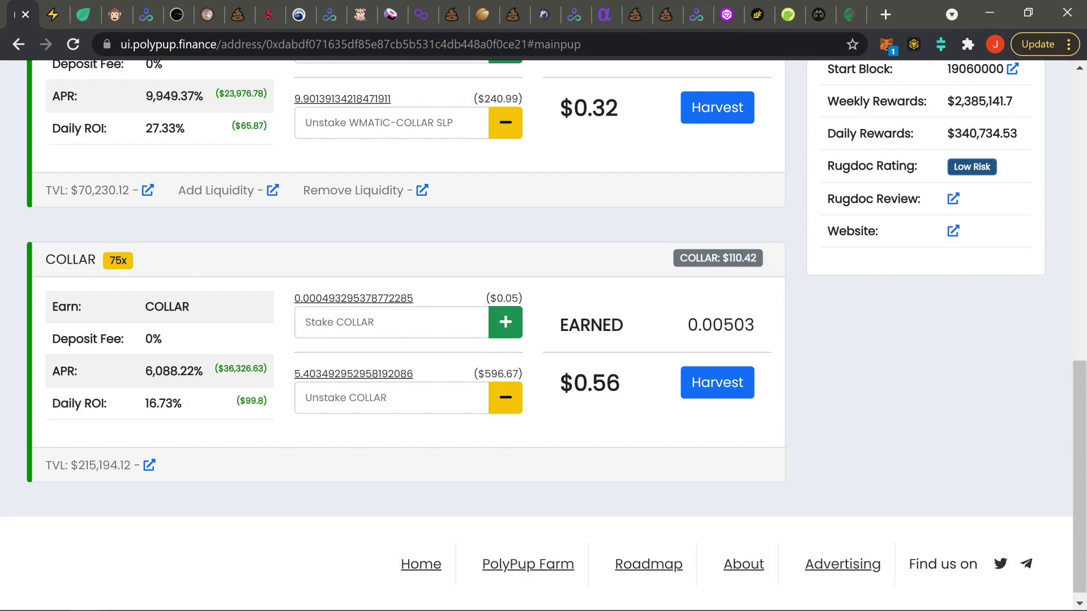
{"action": "left_click_drag", "start_coordinate": [484, 374], "coordinate": [518, 373]}
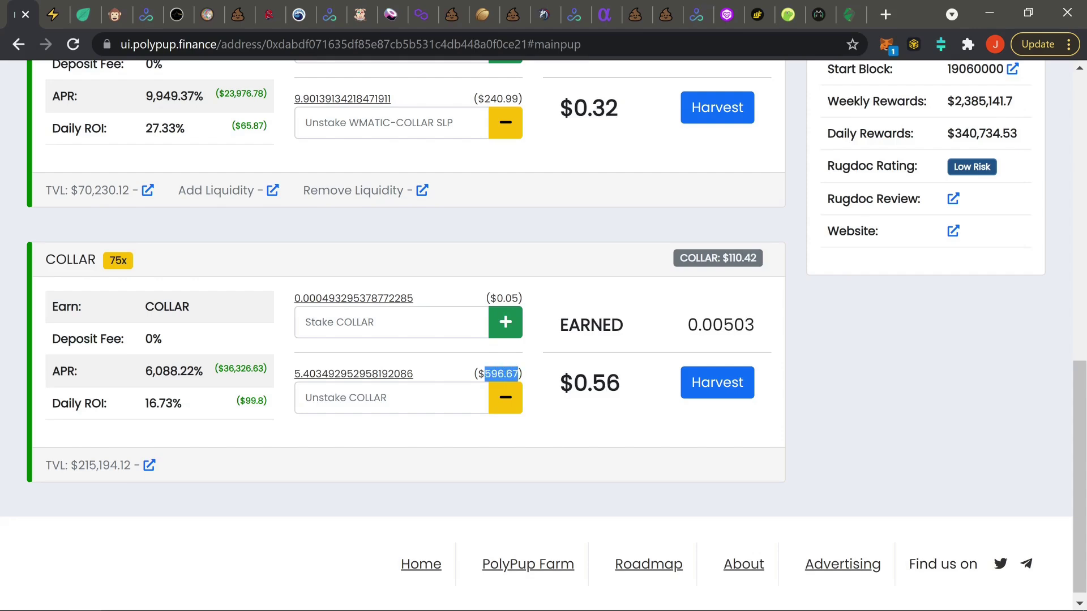
{"action": "left_click", "coordinate": [535, 375]}
Step: Review the pending COLLAR total against the earned rewards of each staked pool
{"action": "scroll", "coordinate": [583, 356], "scroll_direction": "up", "scroll_amount": 9}
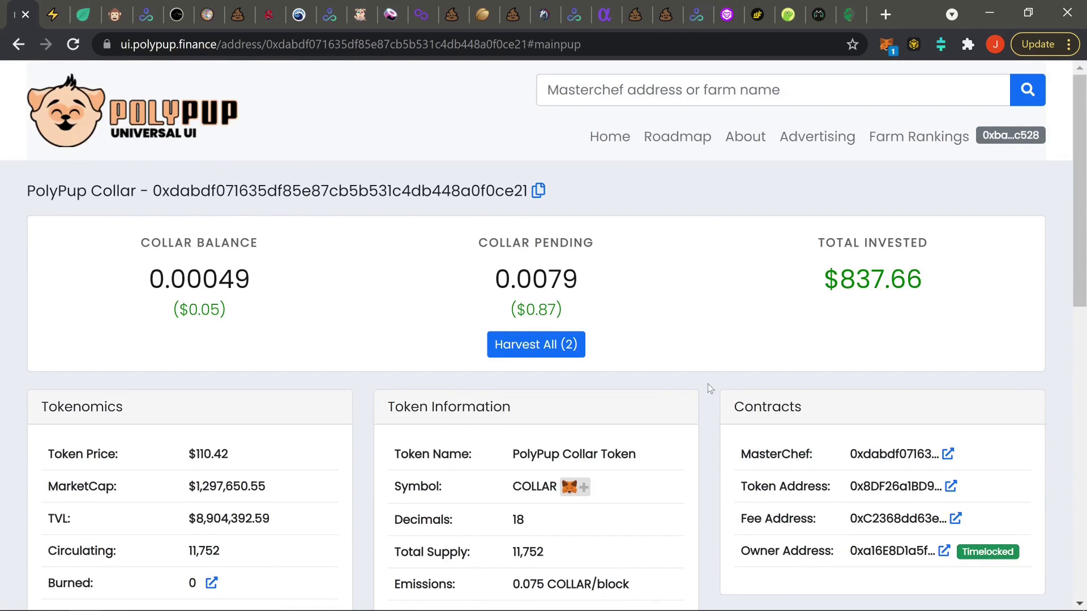
{"action": "scroll", "coordinate": [708, 383], "scroll_direction": "down", "scroll_amount": 10}
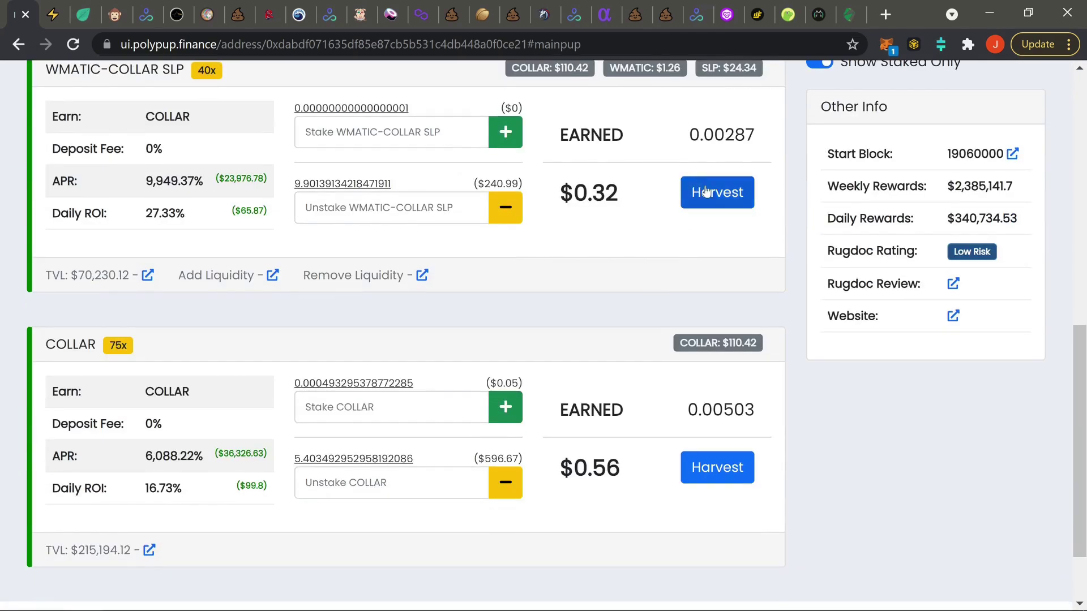
{"action": "scroll", "coordinate": [791, 324], "scroll_direction": "up", "scroll_amount": 6}
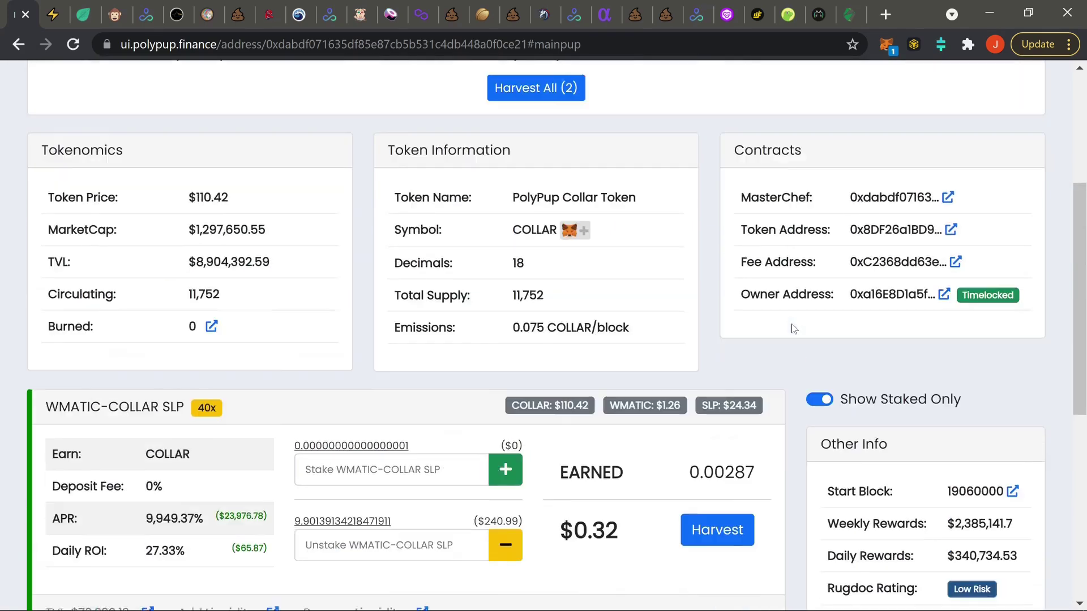
{"action": "scroll", "coordinate": [626, 392], "scroll_direction": "down", "scroll_amount": 3}
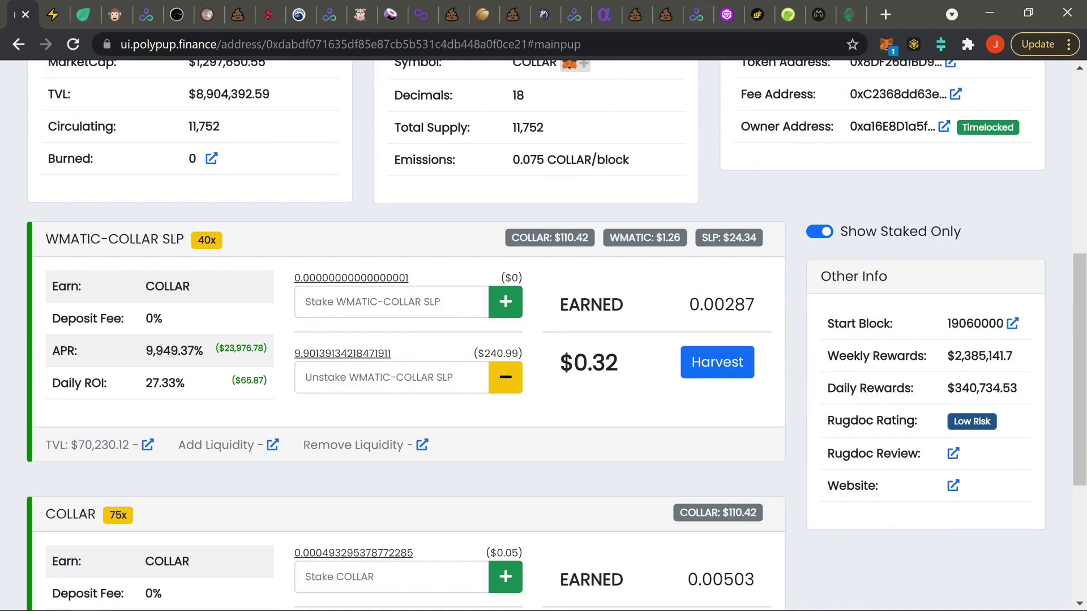
Step: Try to unstake the full 9.90139134218471911 WMATIC-COLLAR SLP balance and reject the withdrawal in MetaMask
{"action": "left_click", "coordinate": [350, 357]}
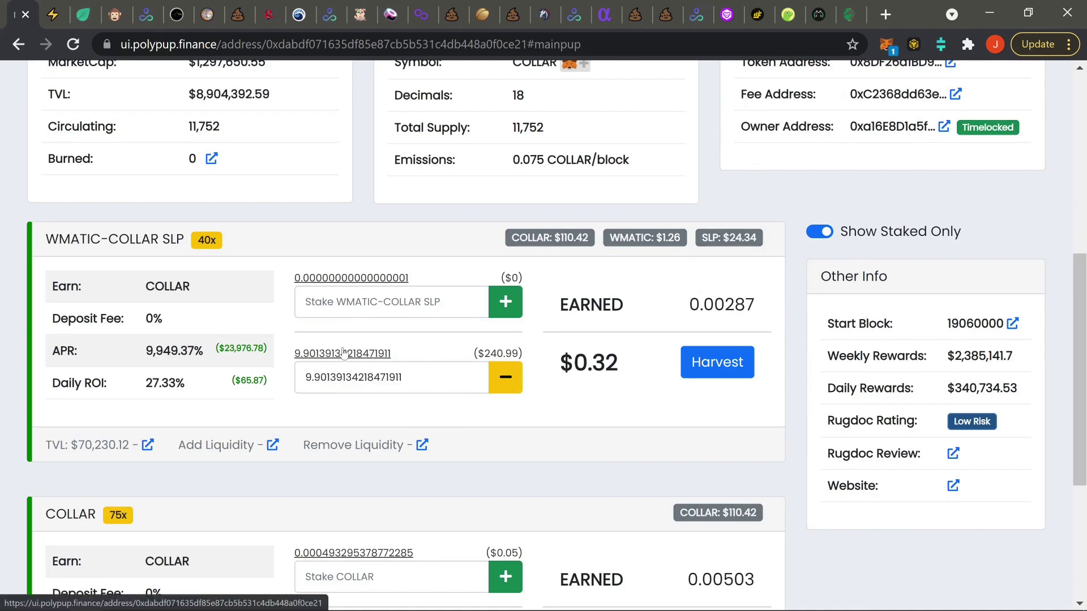
{"action": "left_click_drag", "start_coordinate": [306, 376], "coordinate": [386, 377]}
{"action": "left_click", "coordinate": [504, 378]}
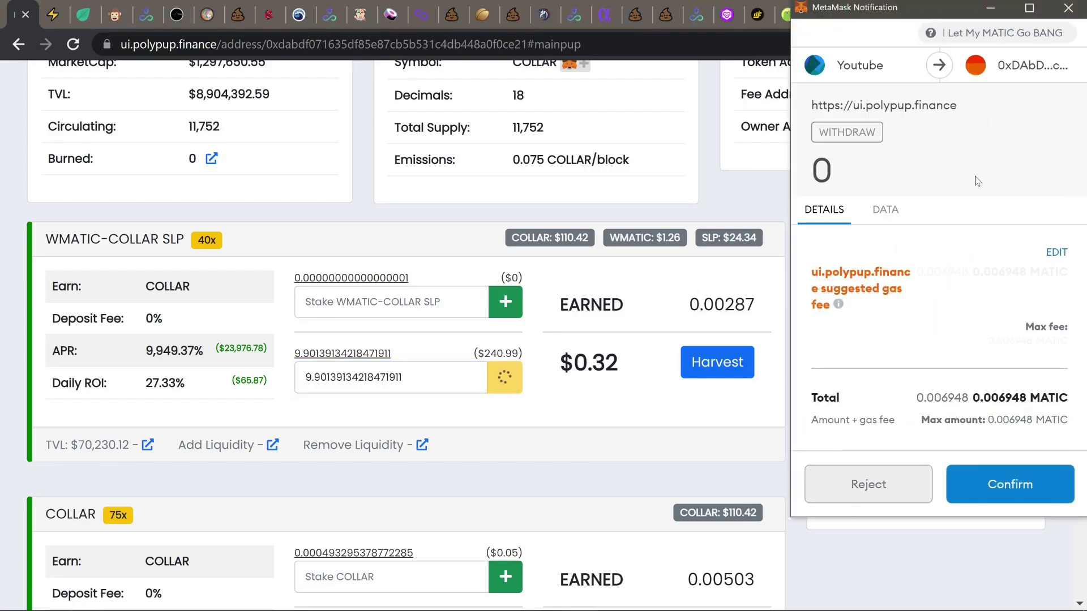
{"action": "left_click", "coordinate": [868, 485]}
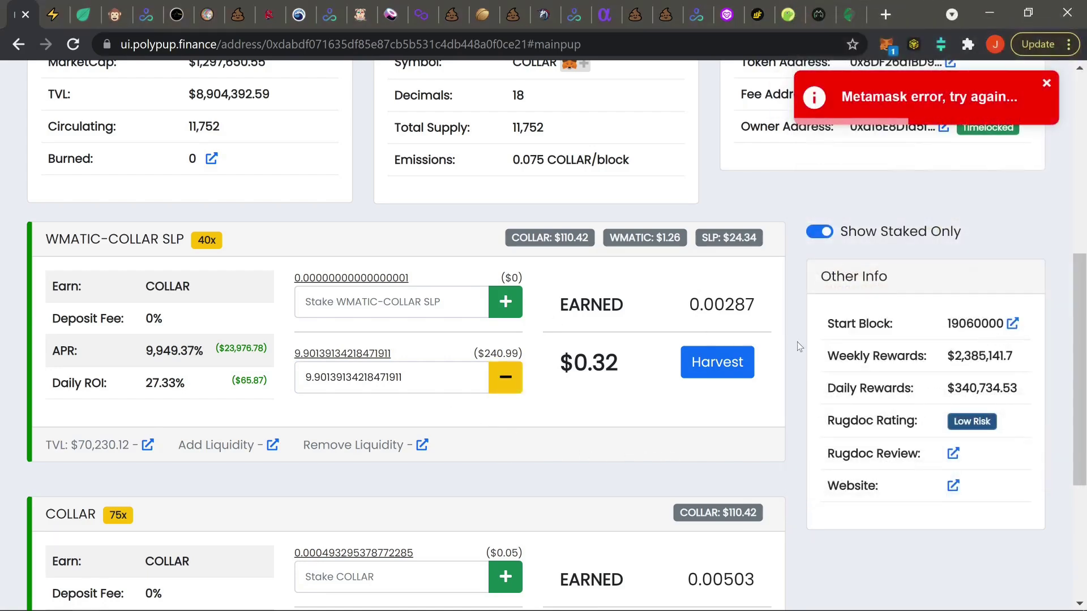
Step: Return to the Universal UI home page, look it over, and switch to the PolyNuts farms page to check the NUTS price
{"action": "scroll", "coordinate": [793, 363], "scroll_direction": "up", "scroll_amount": 8}
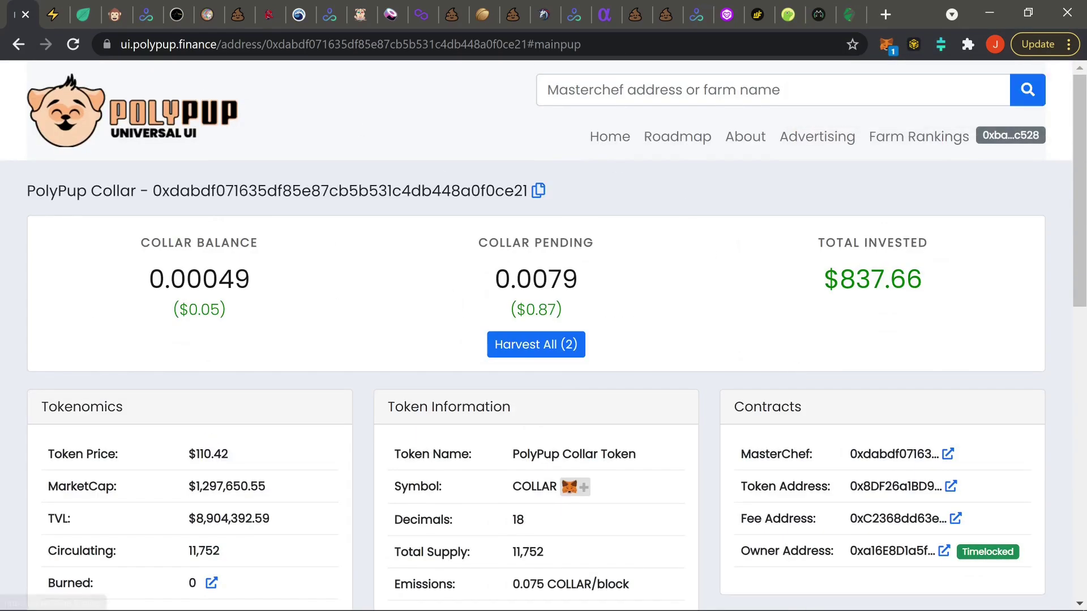
{"action": "left_click", "coordinate": [608, 142]}
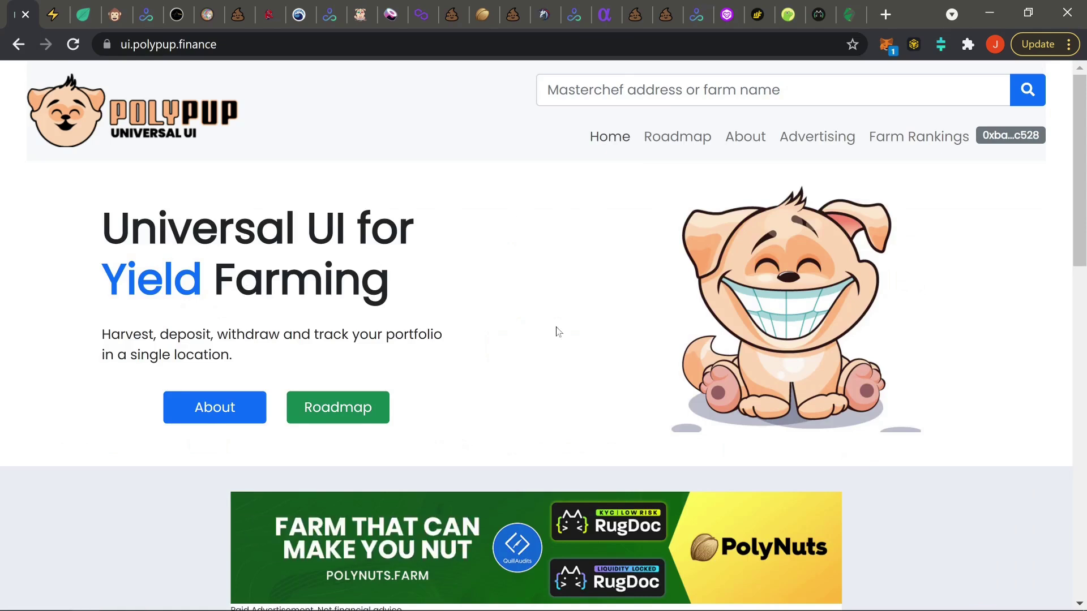
{"action": "scroll", "coordinate": [861, 433], "scroll_direction": "down", "scroll_amount": 6}
{"action": "scroll", "coordinate": [861, 433], "scroll_direction": "up", "scroll_amount": 6}
{"action": "left_click", "coordinate": [360, 14]}
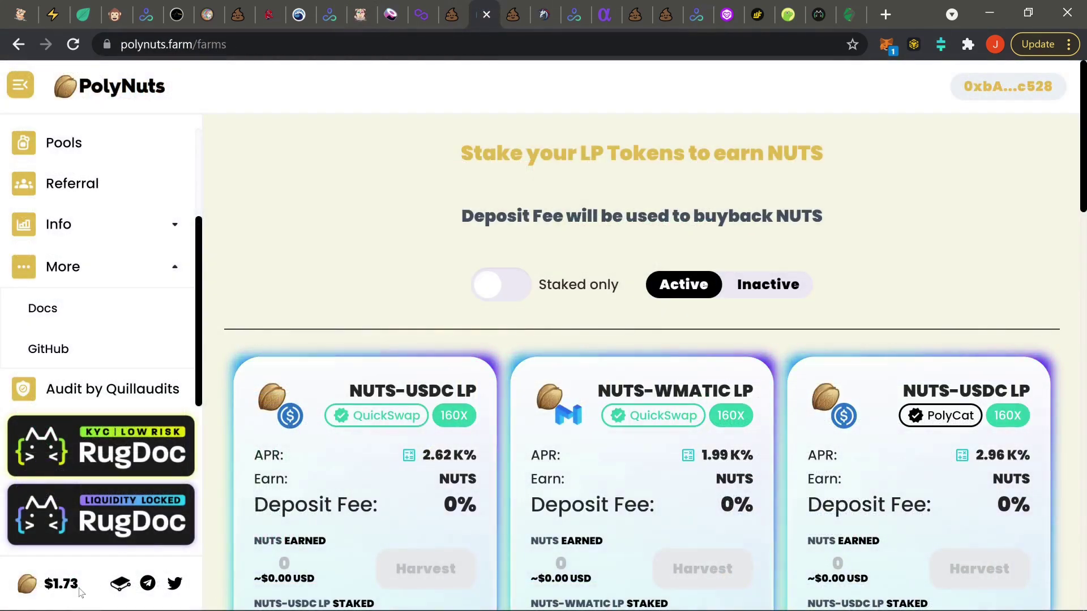
Step: Switch to the Daily Degen Farm Update video on YouTube and expand its description to review the bridge video, community and farm links
{"action": "left_click", "coordinate": [604, 16]}
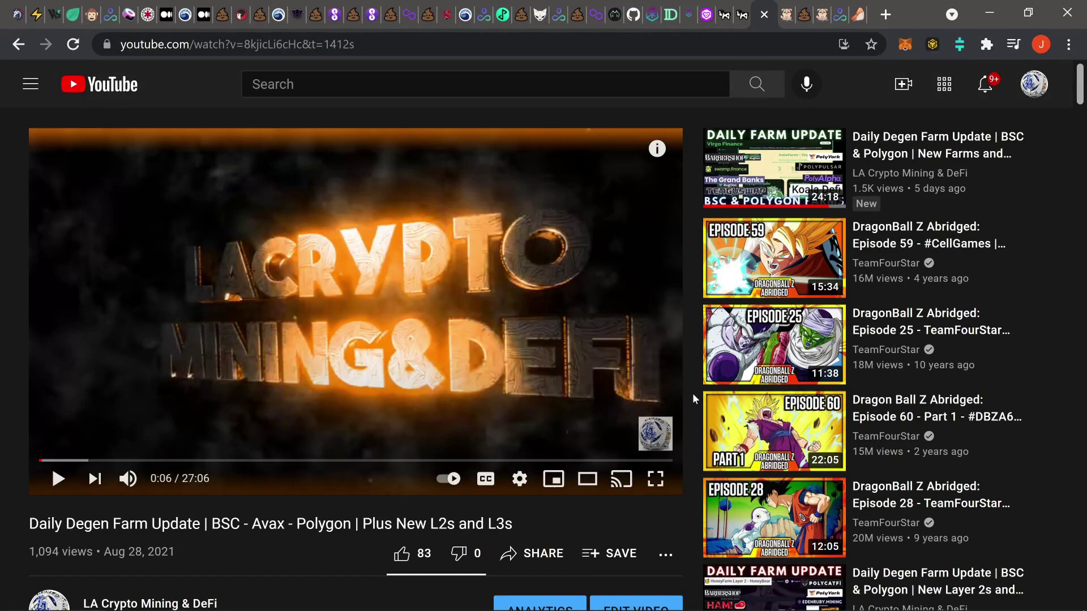
{"action": "scroll", "coordinate": [691, 392], "scroll_direction": "down", "scroll_amount": 5}
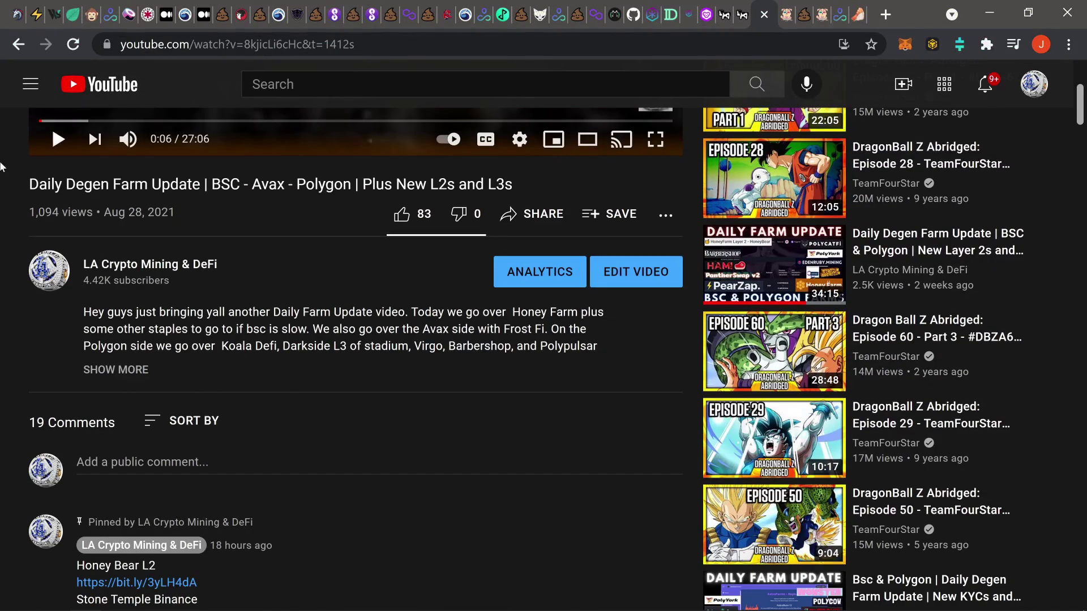
{"action": "left_click", "coordinate": [139, 369]}
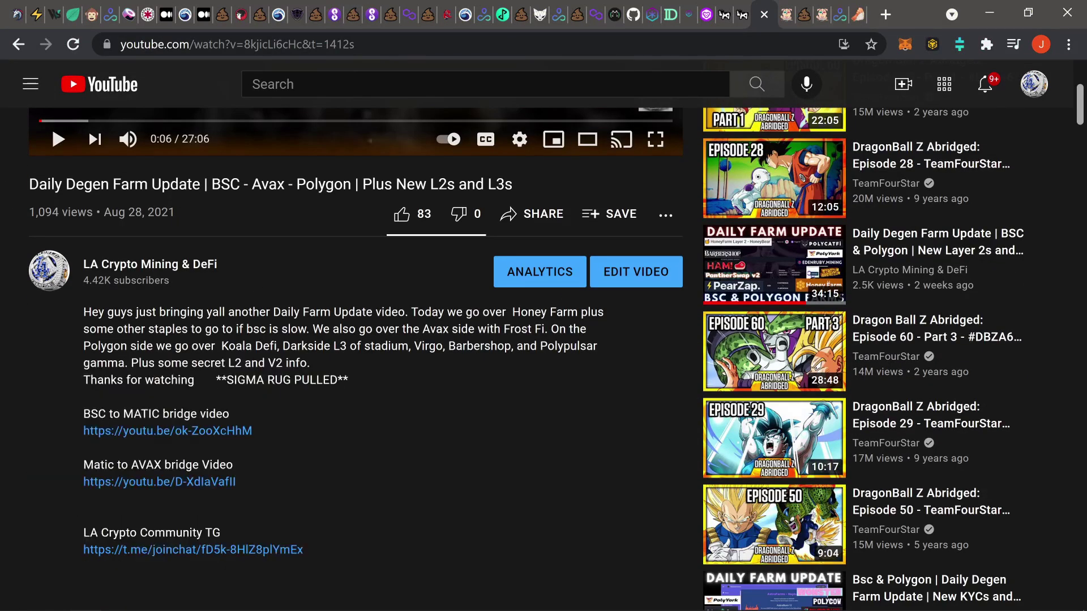
{"action": "scroll", "coordinate": [338, 382], "scroll_direction": "down", "scroll_amount": 1}
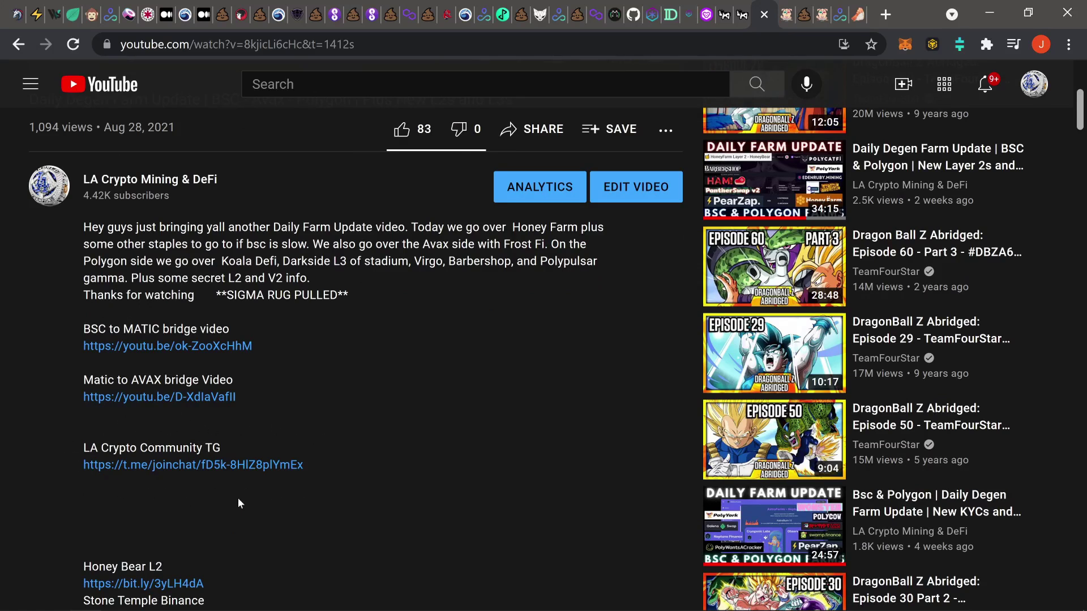
{"action": "scroll", "coordinate": [489, 439], "scroll_direction": "down", "scroll_amount": 1}
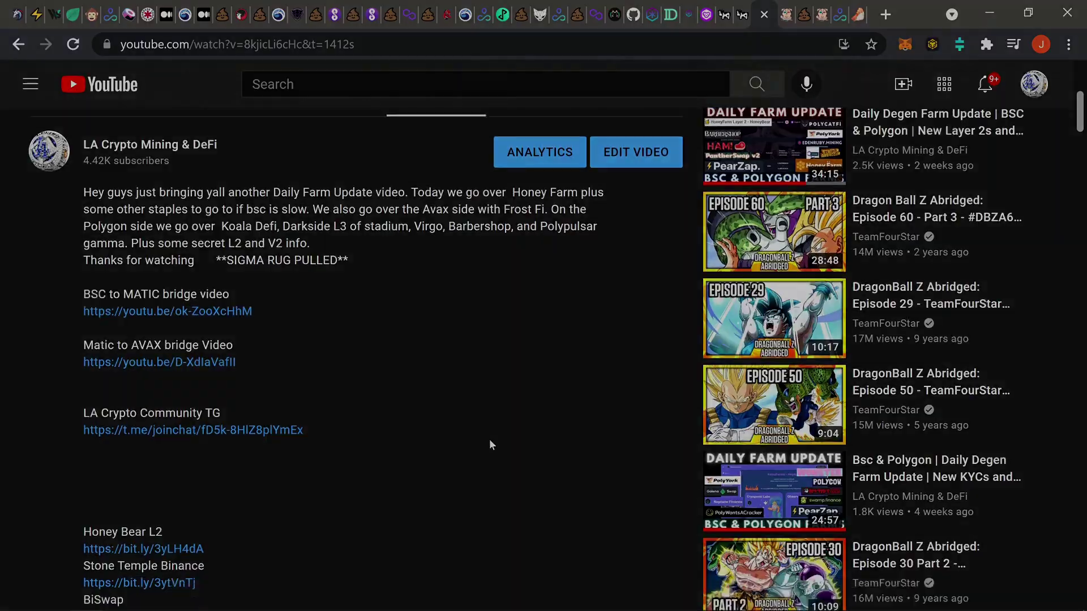